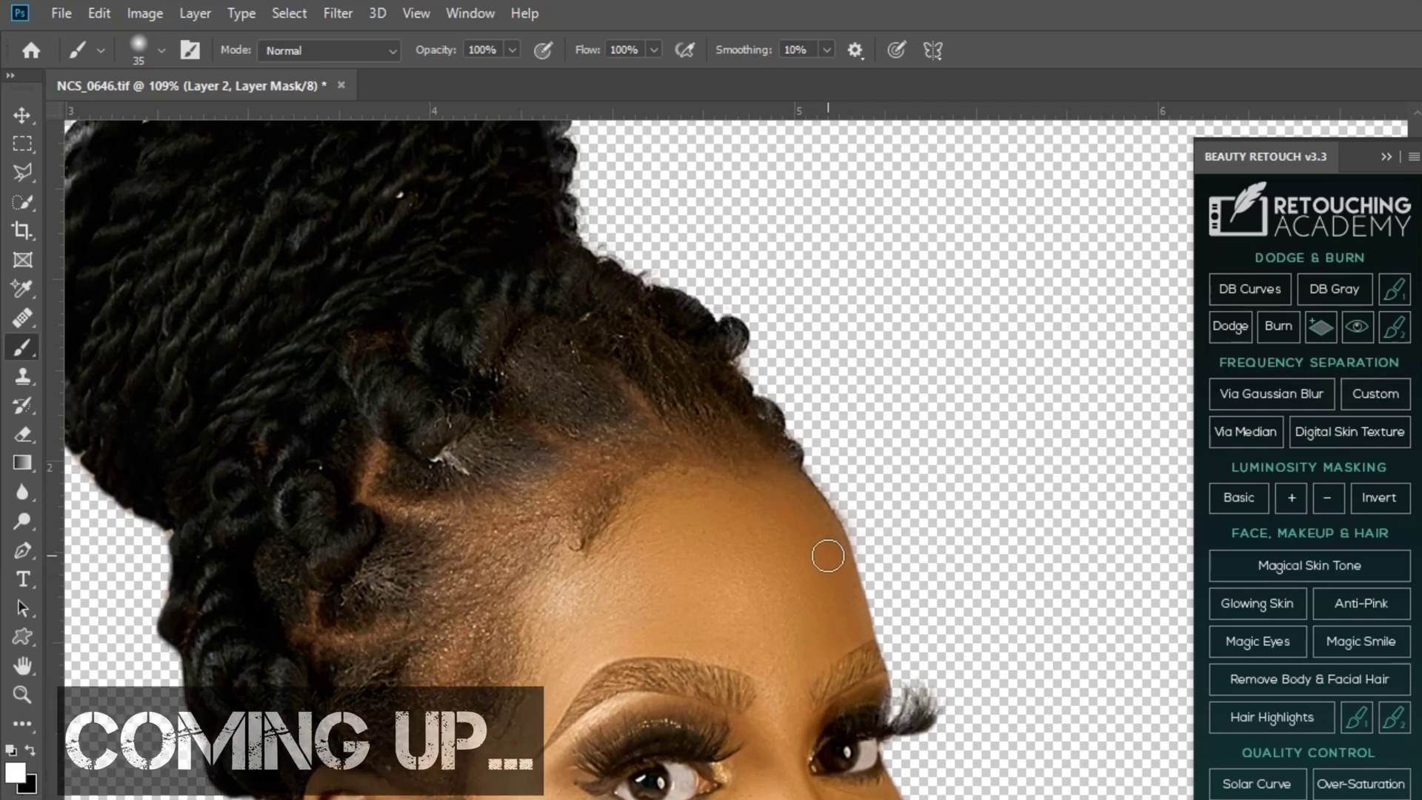
- Paint out part of the forehead on Layer 2's mask with the Brush, and paint it back with white and a larger brush
{"action": "mouse_move", "coordinate": [850, 495]}
{"action": "left_mouse_down"}
{"action": "mouse_move", "coordinate": [822, 576]}
{"action": "mouse_move", "coordinate": [851, 567]}
{"action": "mouse_move", "coordinate": [809, 465]}
{"action": "mouse_move", "coordinate": [796, 544]}
{"action": "mouse_move", "coordinate": [868, 562]}
{"action": "mouse_move", "coordinate": [782, 586]}
{"action": "mouse_move", "coordinate": [812, 617]}
{"action": "mouse_move", "coordinate": [783, 629]}
{"action": "mouse_move", "coordinate": [746, 485]}
{"action": "mouse_move", "coordinate": [725, 522]}
{"action": "mouse_move", "coordinate": [687, 501]}
{"action": "mouse_move", "coordinate": [685, 475]}
{"action": "mouse_move", "coordinate": [823, 606]}
{"action": "mouse_move", "coordinate": [858, 612]}
{"action": "mouse_move", "coordinate": [743, 620]}
{"action": "mouse_move", "coordinate": [708, 519]}
{"action": "mouse_move", "coordinate": [763, 512]}
{"action": "mouse_move", "coordinate": [776, 483]}
{"action": "left_mouse_up"}
{"action": "key", "text": "x"}
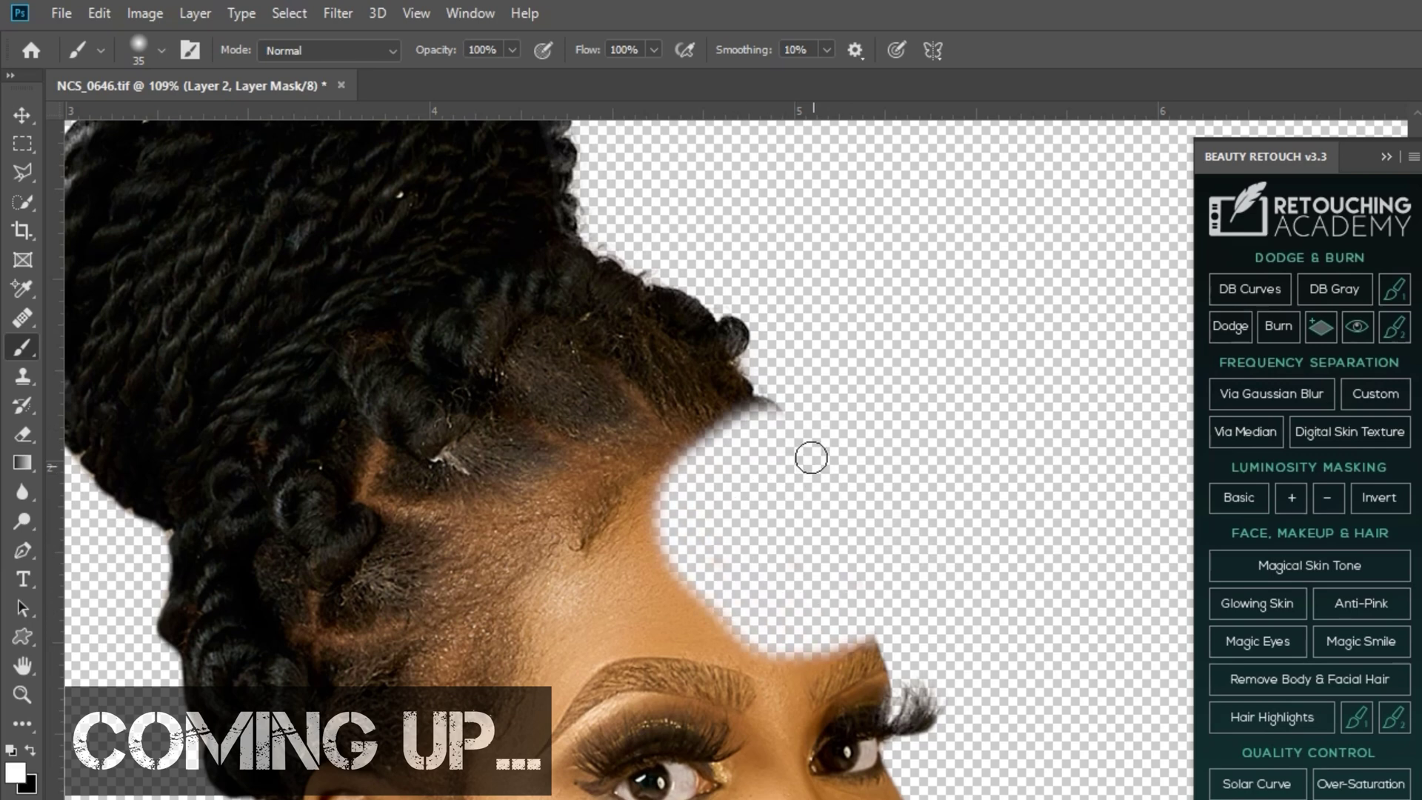
{"action": "mouse_move", "coordinate": [691, 453]}
{"action": "left_mouse_down"}
{"action": "mouse_move", "coordinate": [739, 479]}
{"action": "mouse_move", "coordinate": [697, 584]}
{"action": "mouse_move", "coordinate": [712, 443]}
{"action": "mouse_move", "coordinate": [689, 465]}
{"action": "mouse_move", "coordinate": [771, 539]}
{"action": "mouse_move", "coordinate": [697, 490]}
{"action": "mouse_move", "coordinate": [714, 424]}
{"action": "mouse_move", "coordinate": [815, 587]}
{"action": "mouse_move", "coordinate": [733, 602]}
{"action": "mouse_move", "coordinate": [795, 611]}
{"action": "mouse_move", "coordinate": [749, 571]}
{"action": "mouse_move", "coordinate": [793, 570]}
{"action": "mouse_move", "coordinate": [835, 632]}
{"action": "mouse_move", "coordinate": [712, 433]}
{"action": "mouse_move", "coordinate": [799, 527]}
{"action": "mouse_move", "coordinate": [809, 571]}
{"action": "left_mouse_up"}
{"action": "key", "text": "bracketright"}
{"action": "key", "text": "bracketright"}
{"action": "key", "text": "bracketright"}
{"action": "key", "text": "bracketright"}
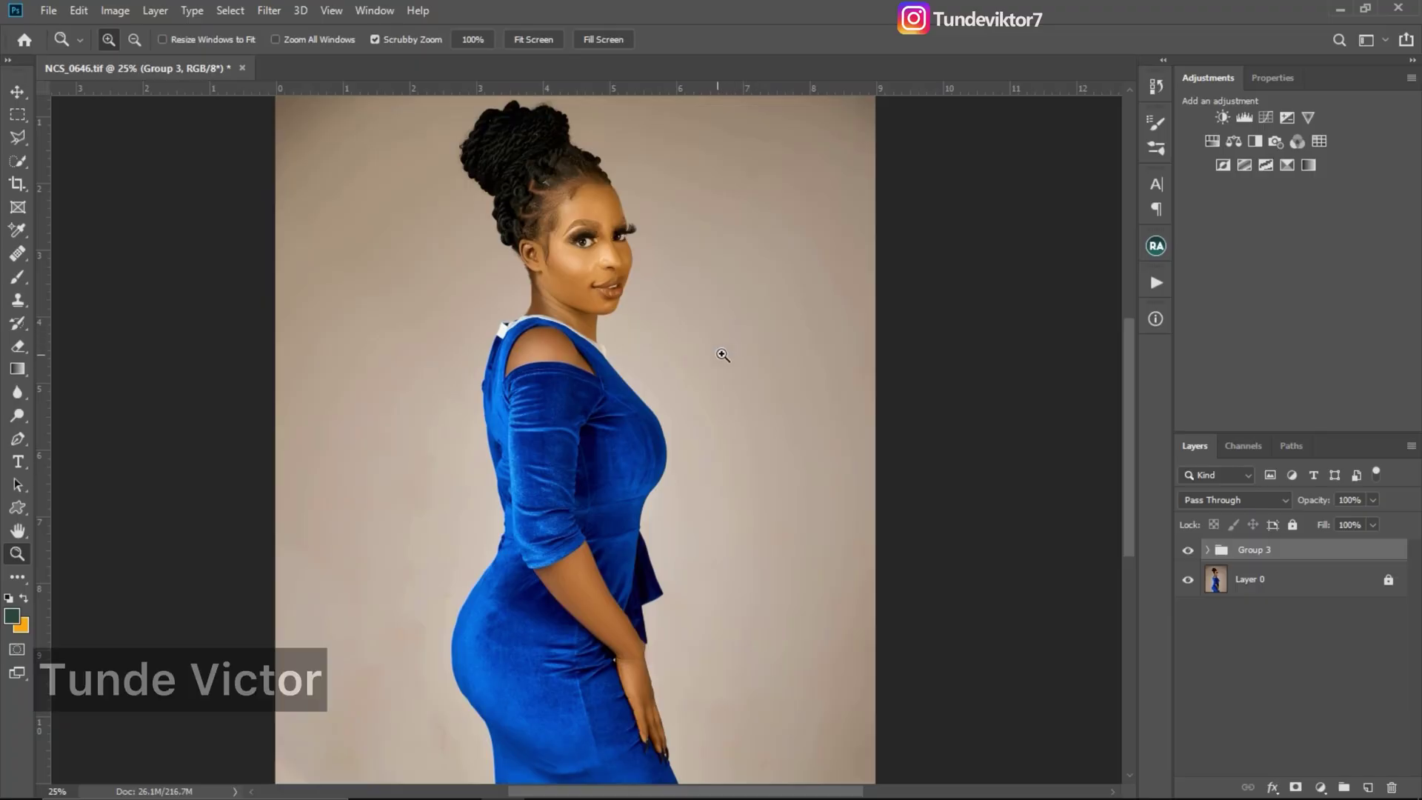
- Compare the woman's face and overall portrait with Group 3 hidden and shown
{"action": "left_click_drag", "start_coordinate": [728, 396], "coordinate": [677, 365]}
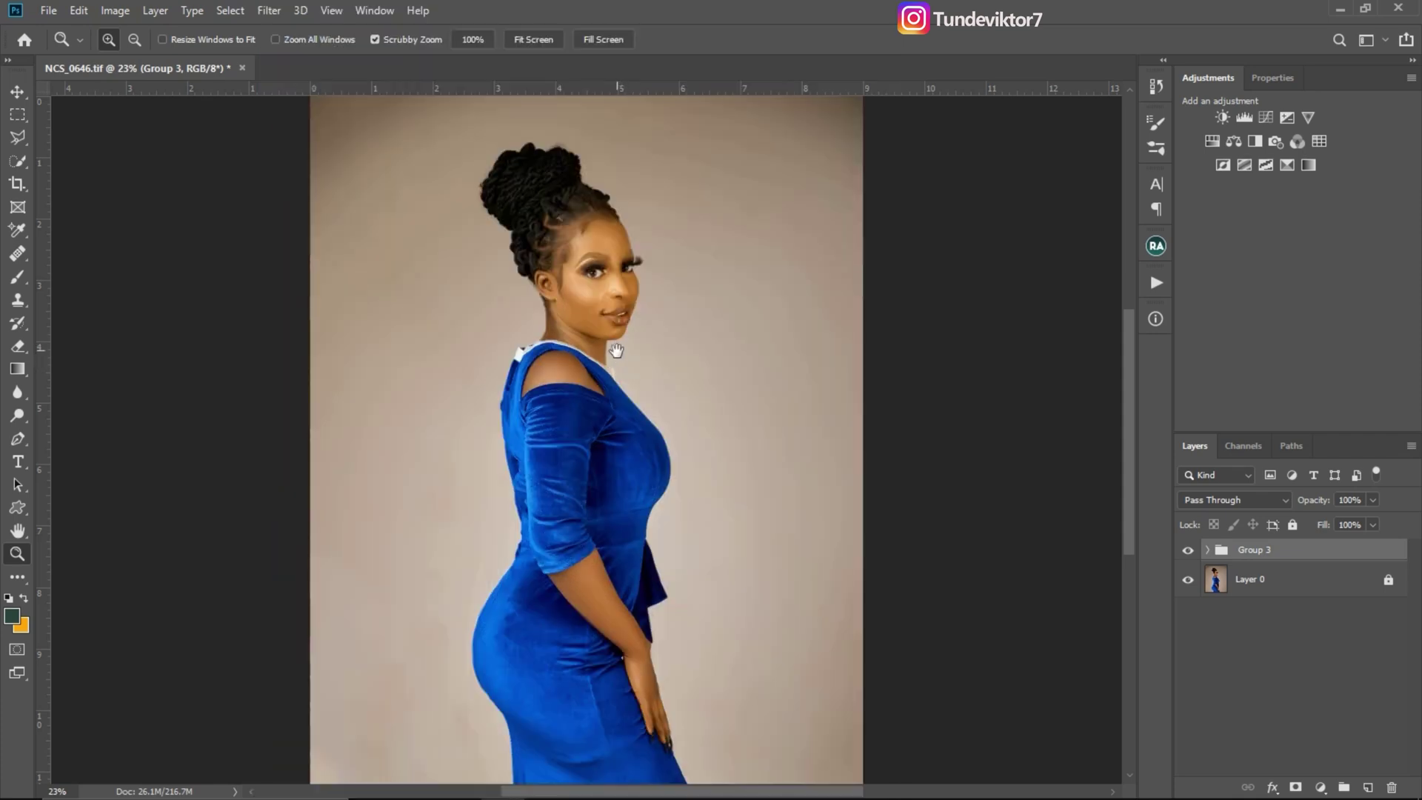
{"action": "scroll", "coordinate": [710, 459], "scroll_direction": "down", "scroll_amount": 1}
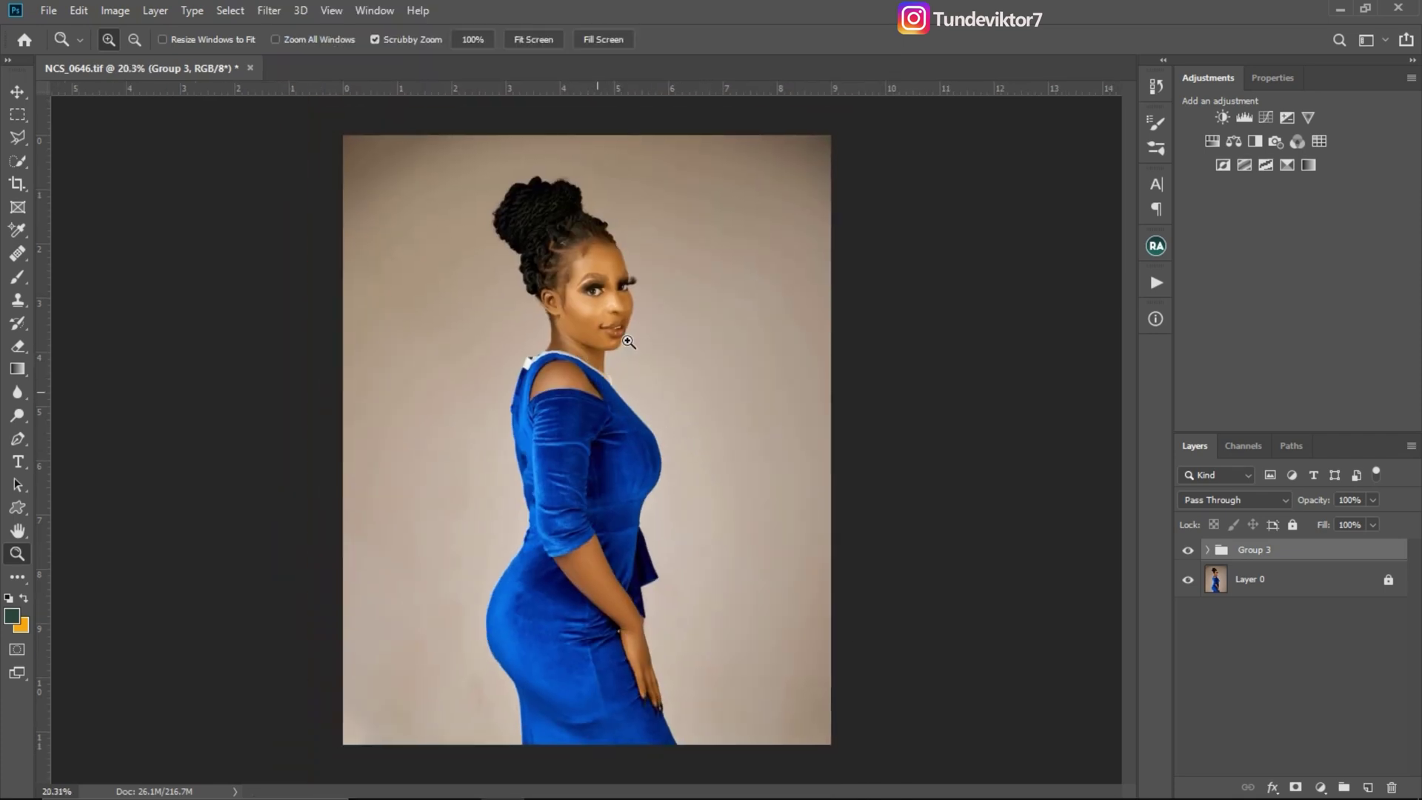
{"action": "left_click_drag", "start_coordinate": [600, 289], "coordinate": [673, 378]}
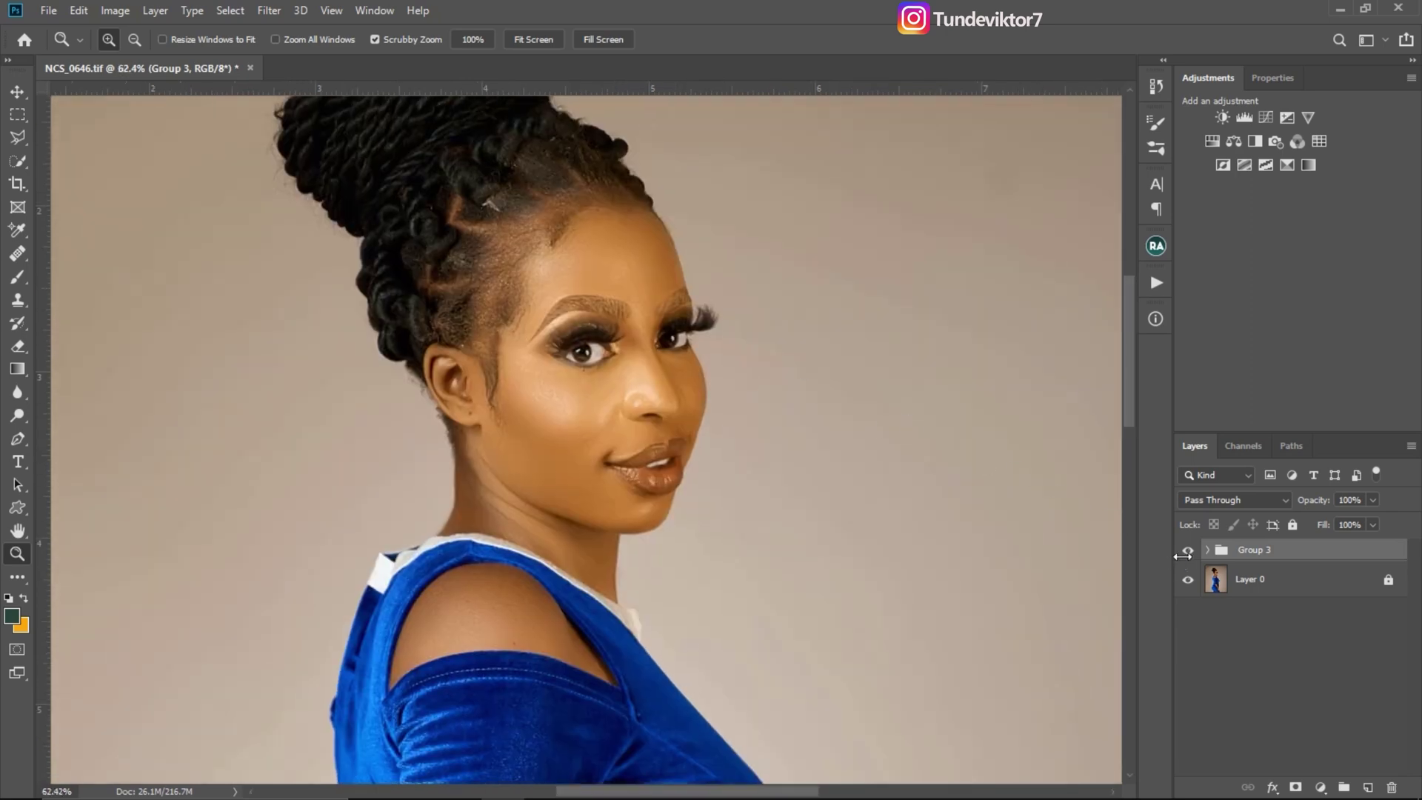
{"action": "left_click", "coordinate": [1187, 552]}
{"action": "left_click", "coordinate": [1189, 553]}
{"action": "left_click_drag", "start_coordinate": [658, 403], "coordinate": [647, 366]}
{"action": "mouse_move", "coordinate": [609, 321]}
{"action": "left_mouse_down"}
{"action": "mouse_move", "coordinate": [644, 343]}
{"action": "mouse_move", "coordinate": [611, 300]}
{"action": "left_mouse_up"}
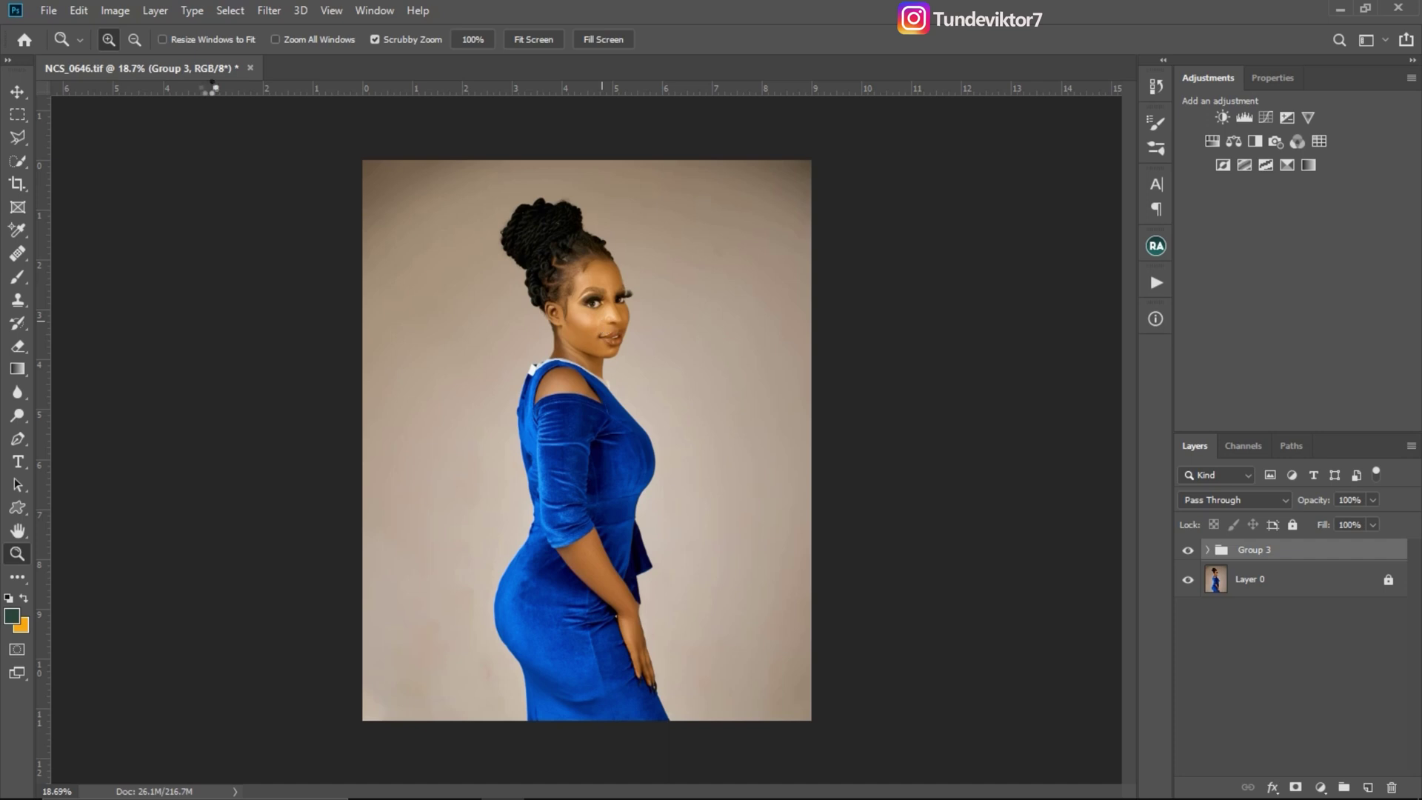
- Stamp all visible layers into a new layer above Group 3 and select the woman on it with Select Subject
{"action": "key", "text": "ctrl+shift+alt+e"}
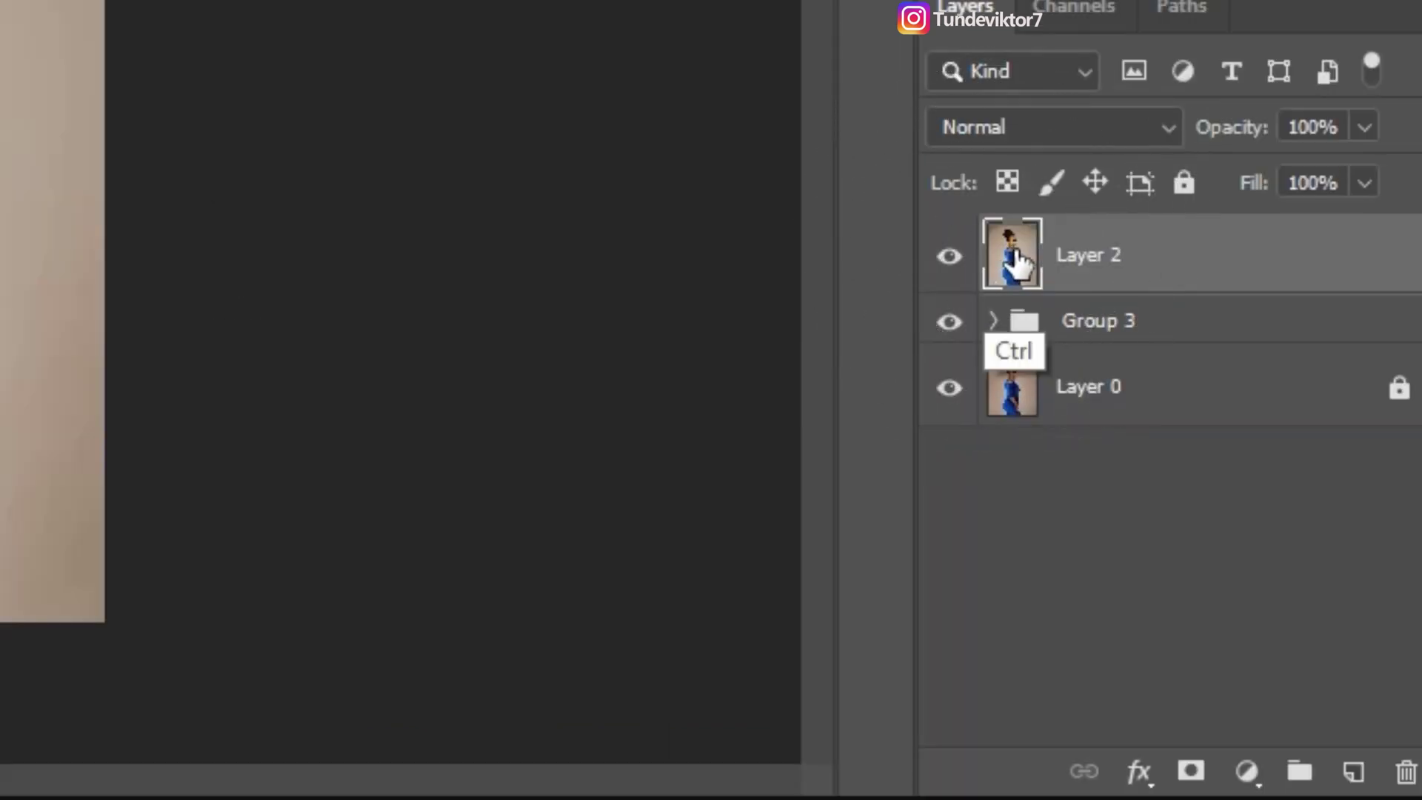
{"action": "left_click", "coordinate": [1018, 263], "text": "ctrl"}
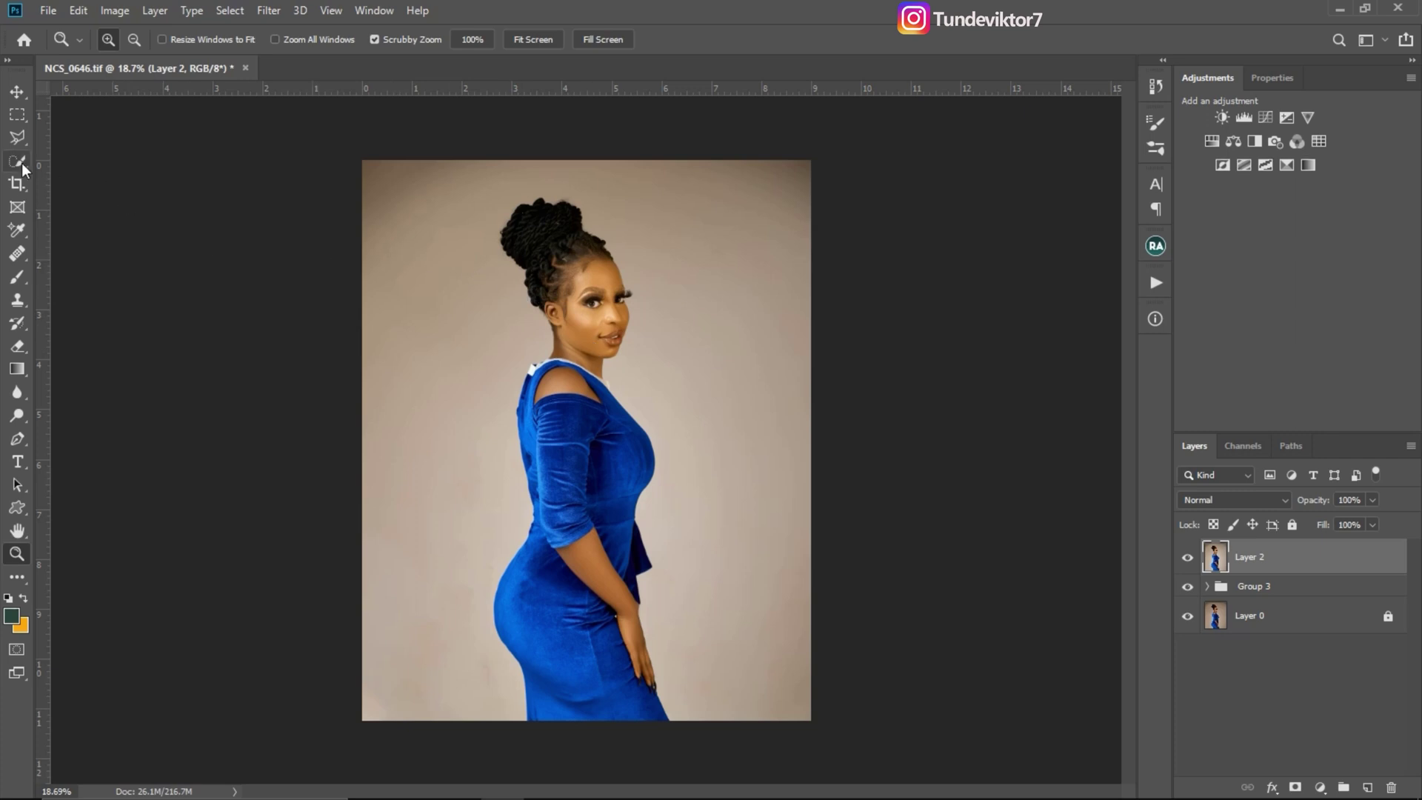
{"action": "mouse_move", "coordinate": [548, 326]}
{"action": "left_mouse_down"}
{"action": "mouse_move", "coordinate": [605, 341]}
{"action": "mouse_move", "coordinate": [543, 320]}
{"action": "left_mouse_up"}
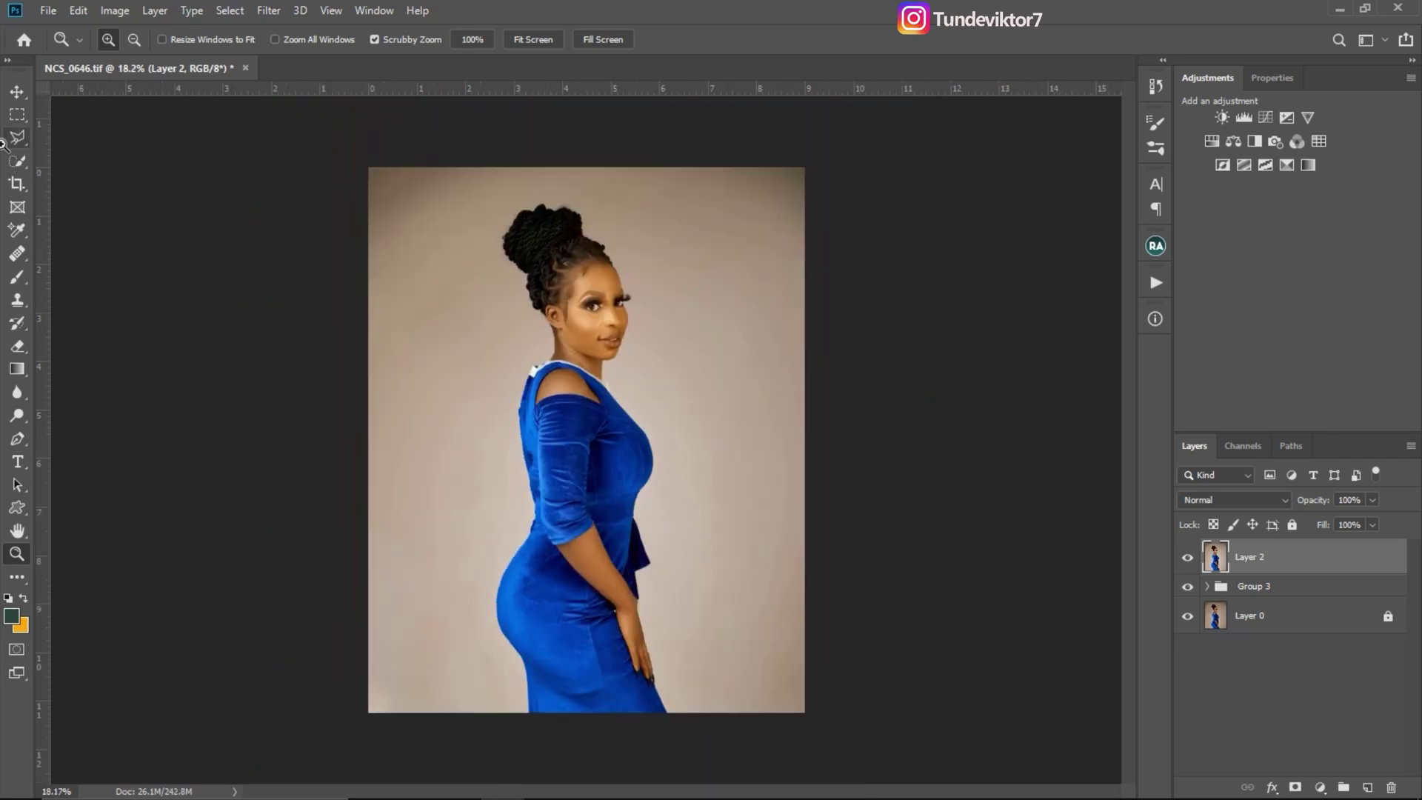
{"action": "left_click", "coordinate": [18, 163]}
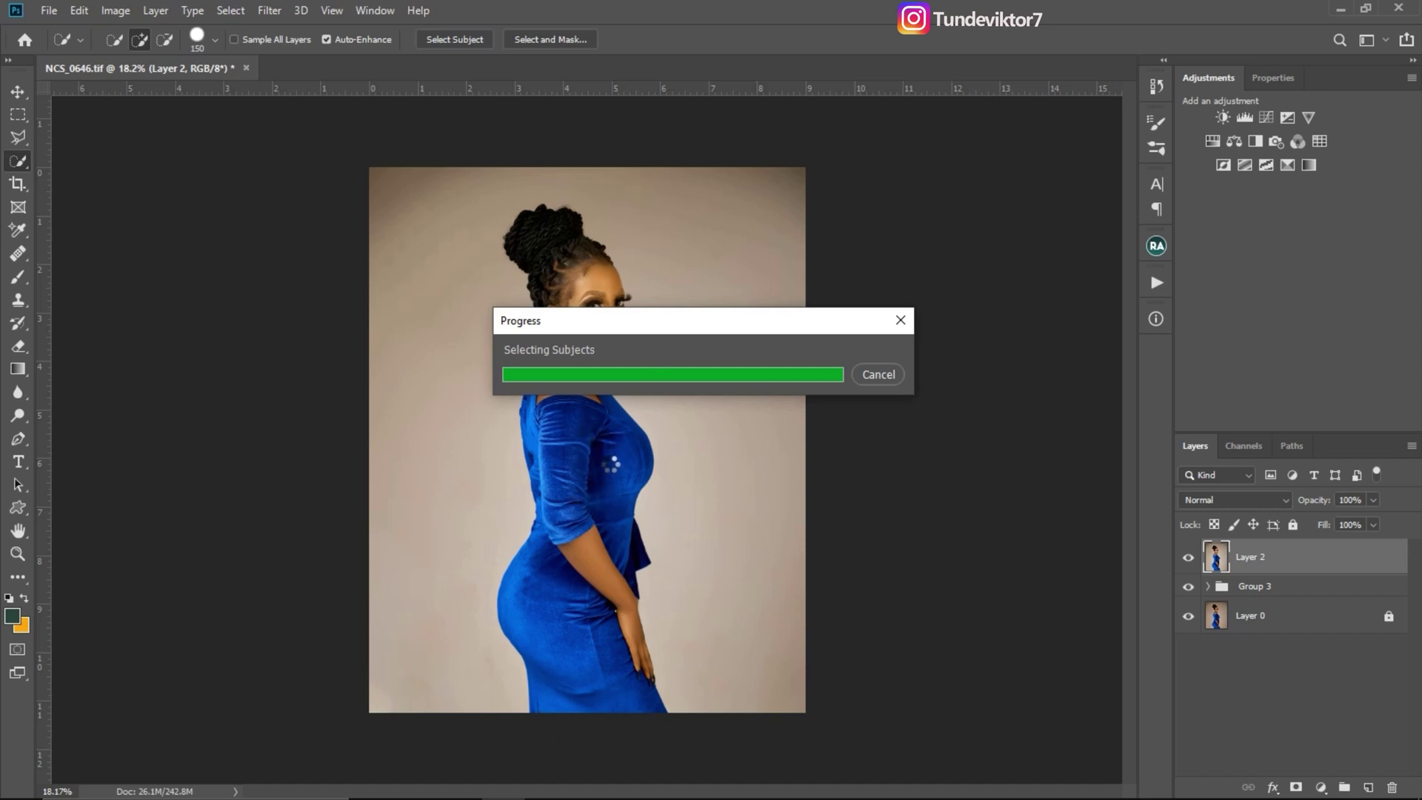
- Examine the selection outline around the woman's body, hair, neck and white collar for areas the selection misses
{"action": "key", "text": "z"}
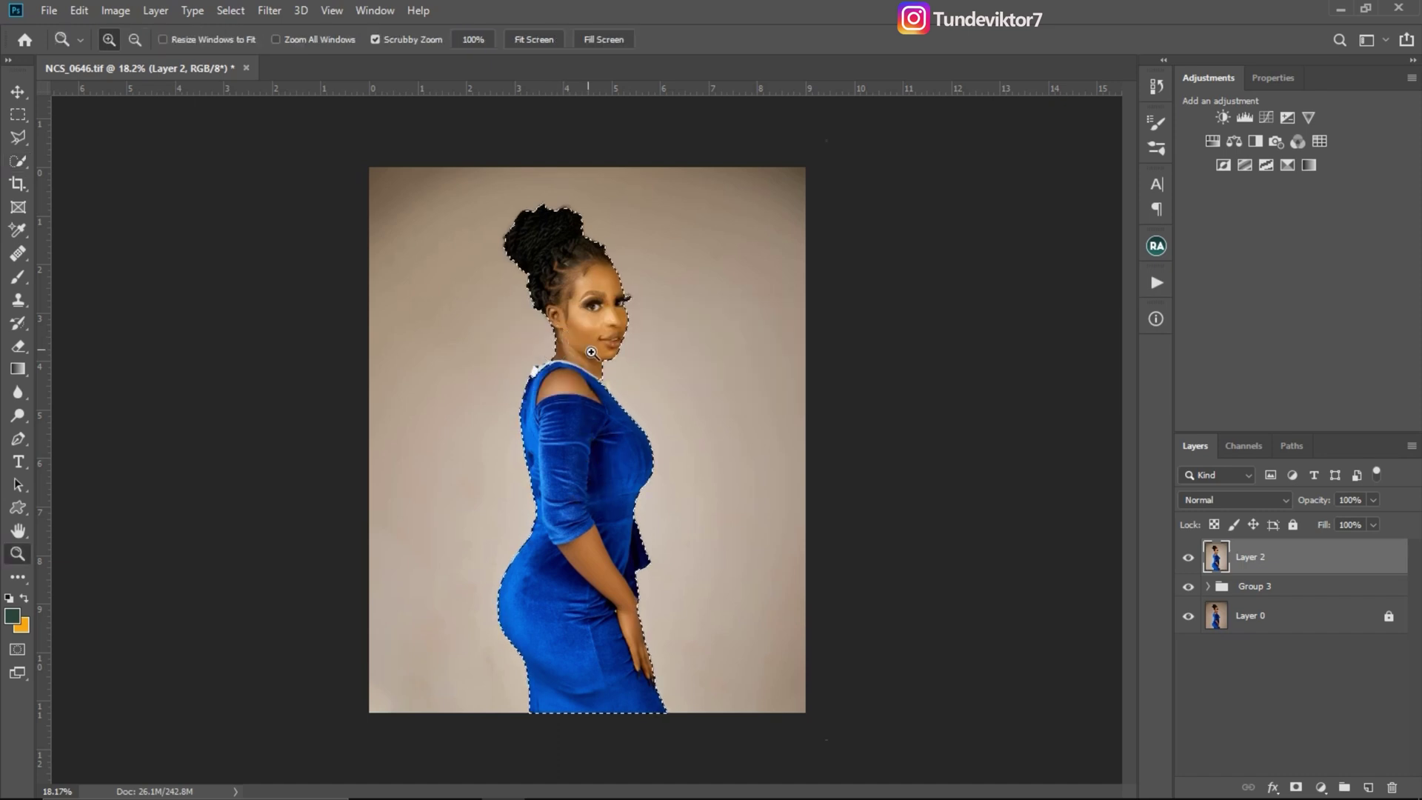
{"action": "left_click_drag", "start_coordinate": [591, 353], "coordinate": [619, 381]}
{"action": "left_click_drag", "start_coordinate": [613, 452], "coordinate": [615, 322]}
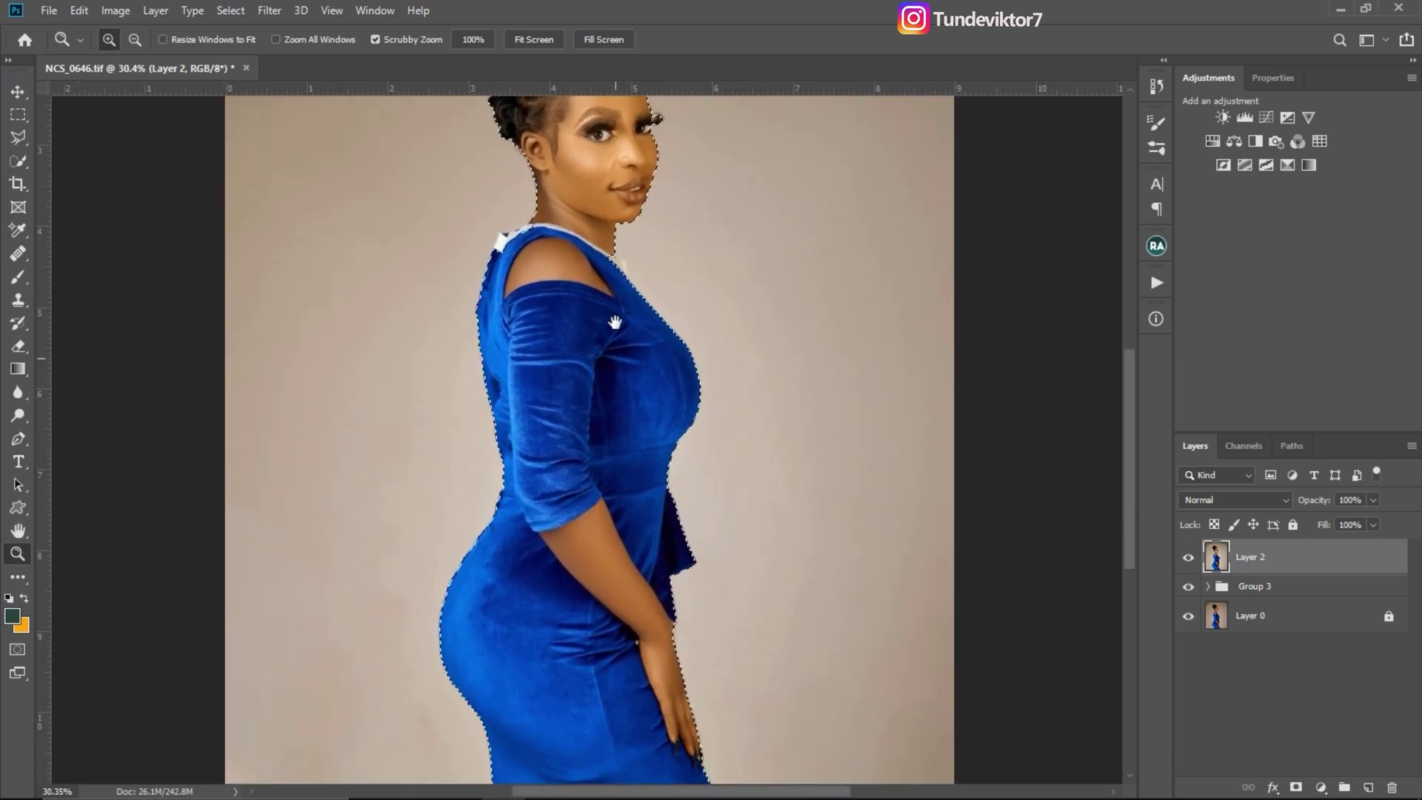
{"action": "left_click_drag", "start_coordinate": [645, 518], "coordinate": [592, 429]}
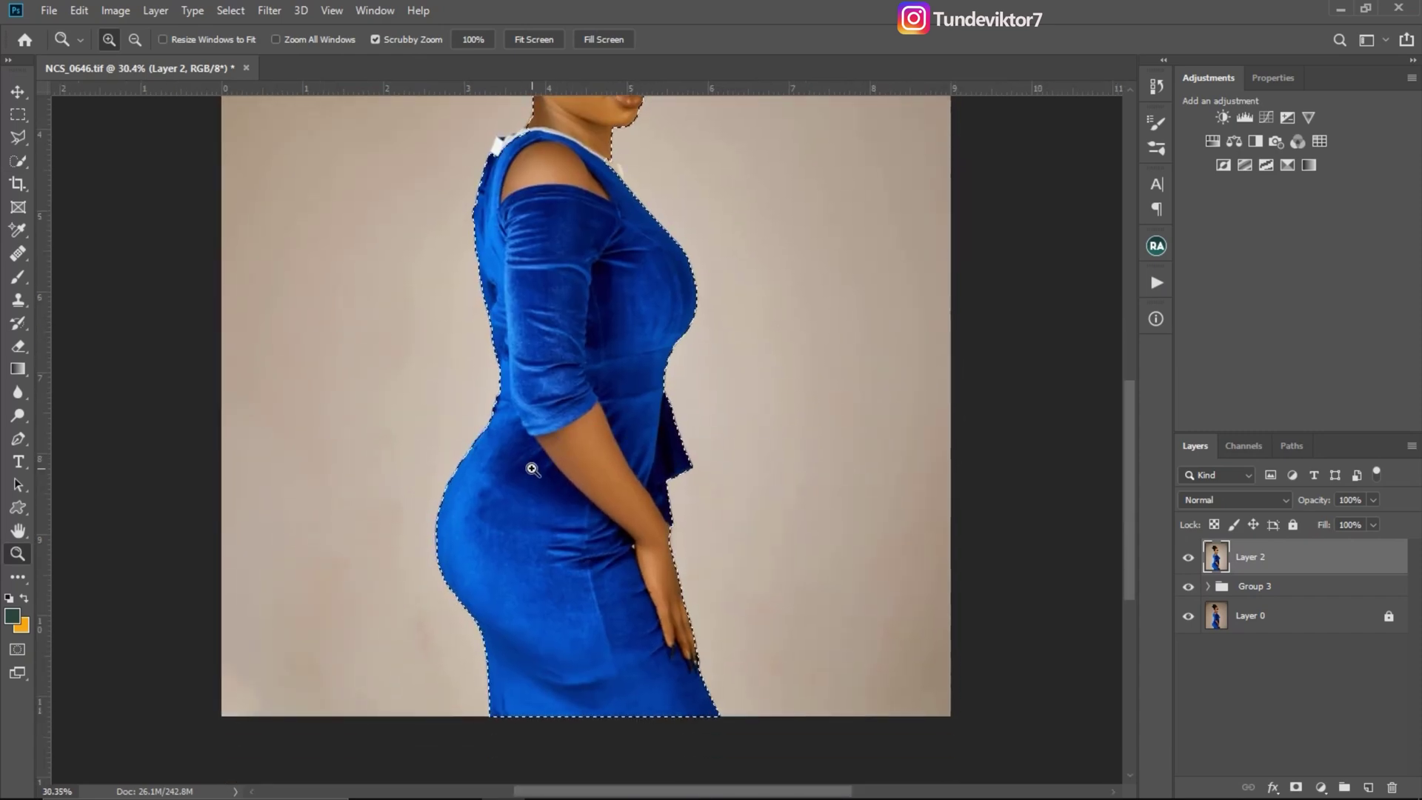
{"action": "mouse_move", "coordinate": [532, 469]}
{"action": "left_mouse_down"}
{"action": "mouse_move", "coordinate": [558, 476]}
{"action": "mouse_move", "coordinate": [370, 482]}
{"action": "mouse_move", "coordinate": [548, 469]}
{"action": "left_mouse_up"}
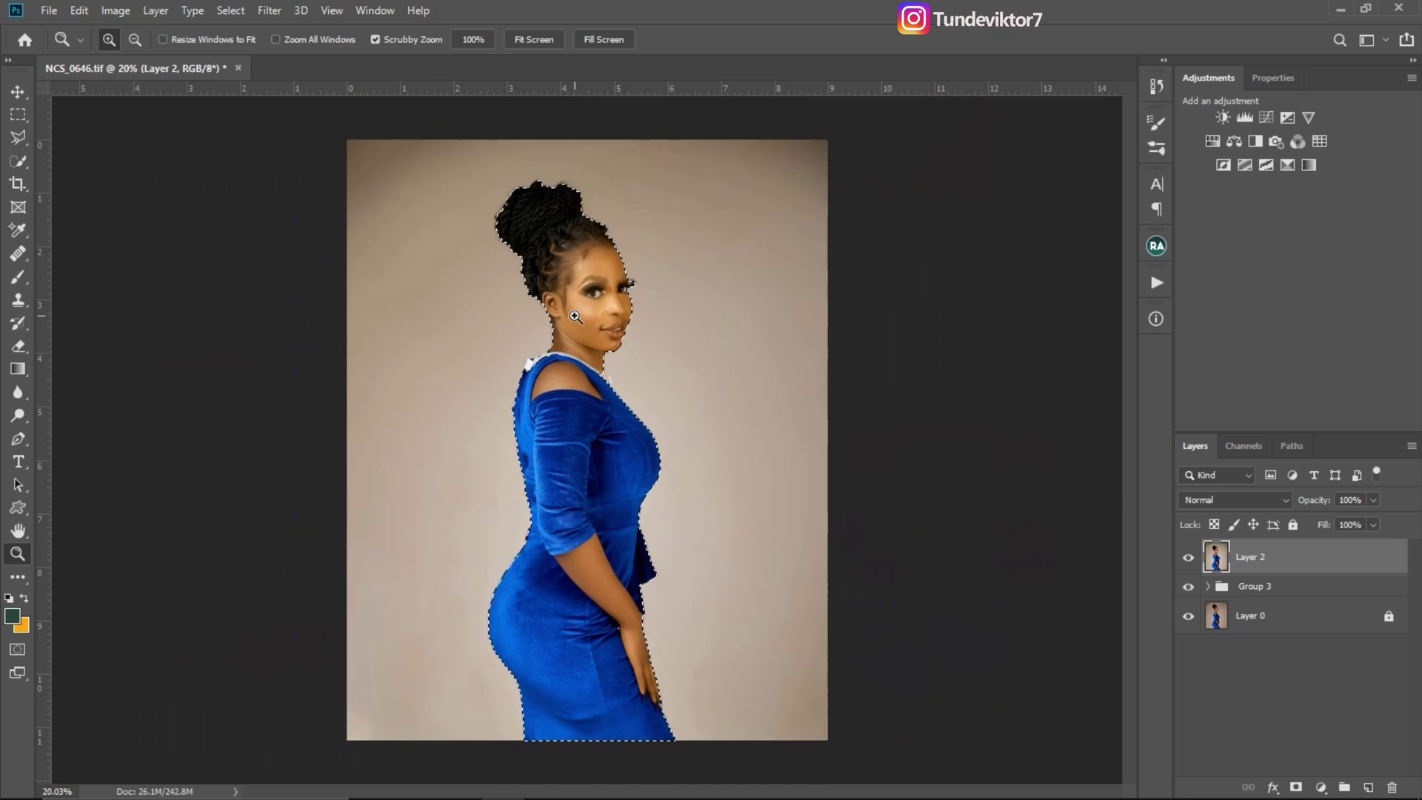
{"action": "left_click_drag", "start_coordinate": [575, 316], "coordinate": [596, 365]}
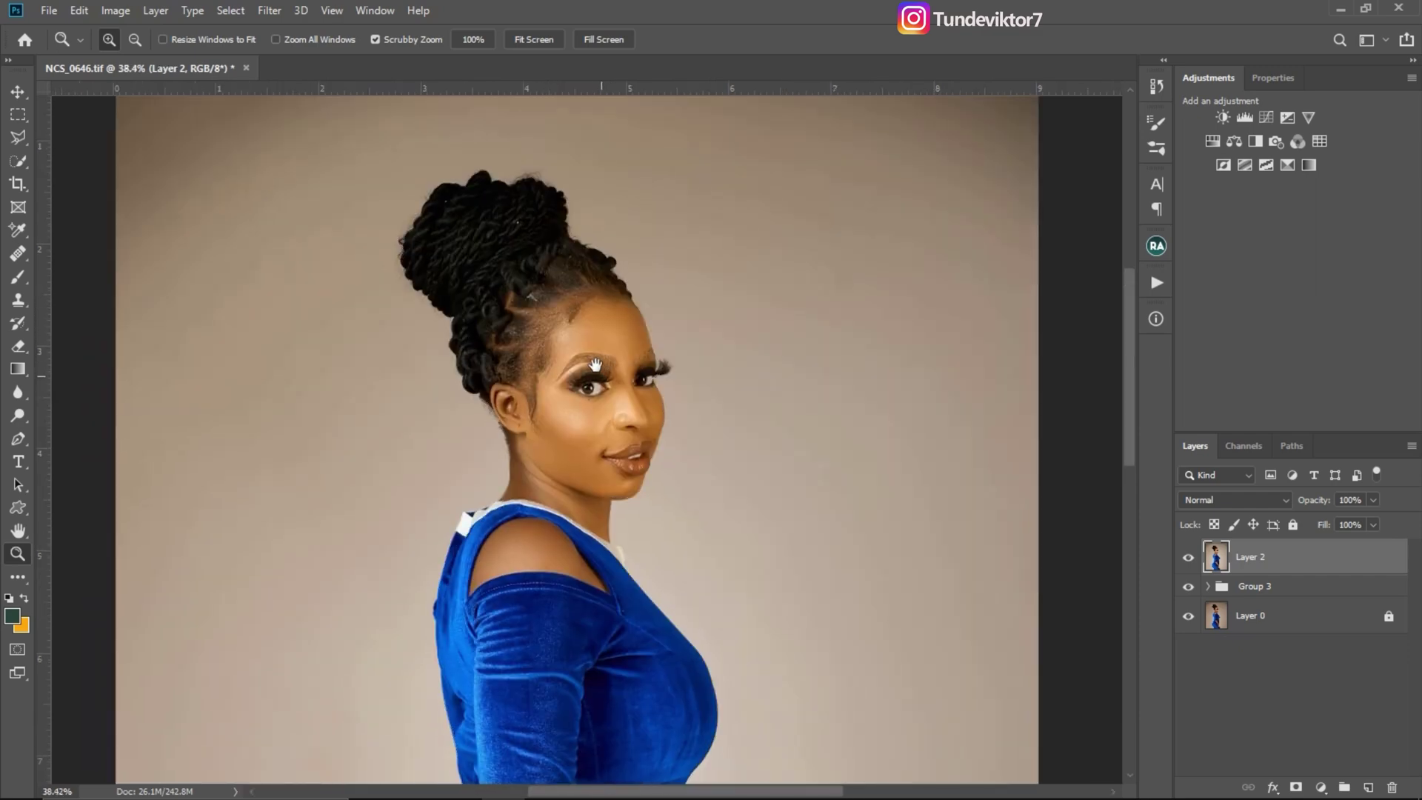
{"action": "left_click_drag", "start_coordinate": [566, 246], "coordinate": [613, 212]}
{"action": "left_click_drag", "start_coordinate": [522, 451], "coordinate": [622, 244]}
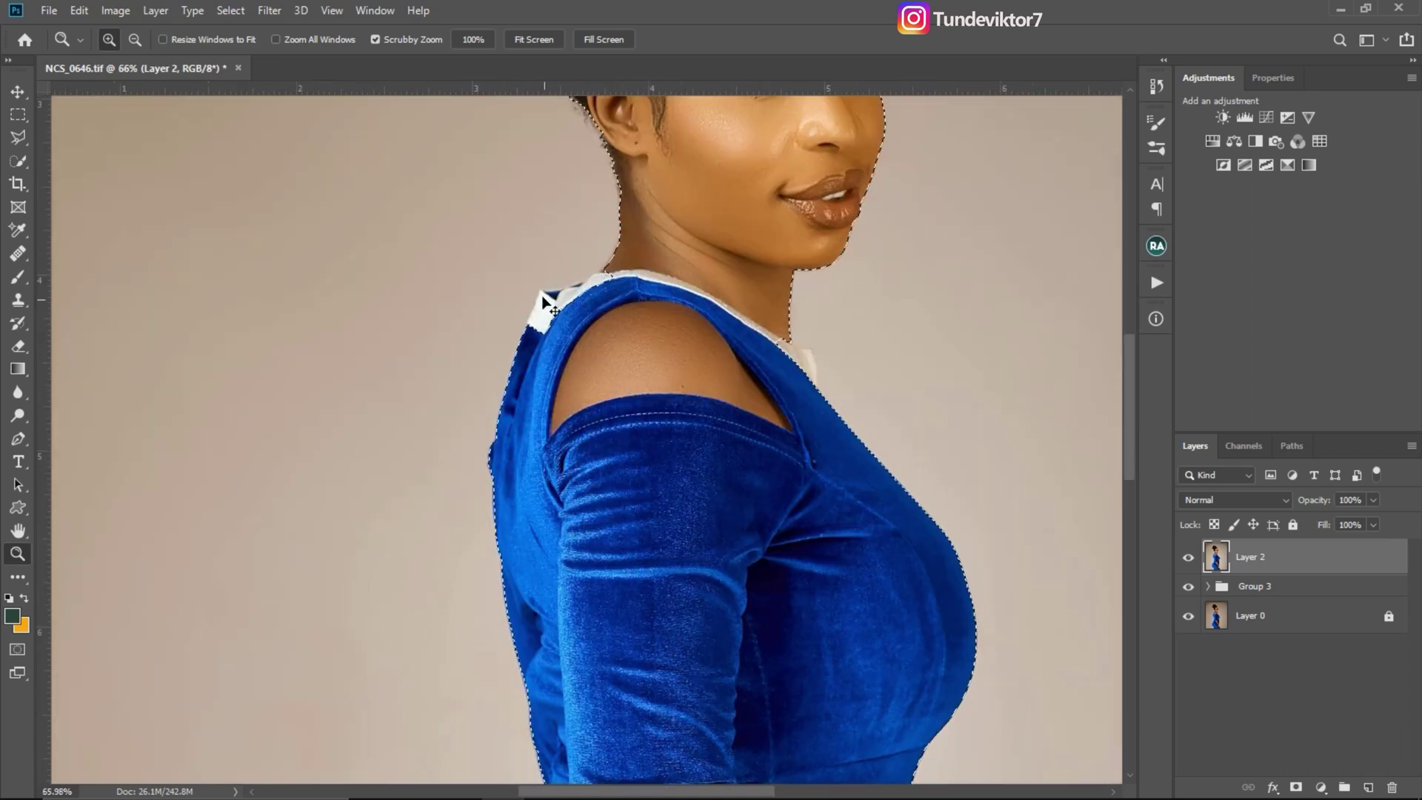
{"action": "mouse_move", "coordinate": [557, 301]}
{"action": "left_mouse_down"}
{"action": "mouse_move", "coordinate": [602, 305]}
{"action": "mouse_move", "coordinate": [540, 308]}
{"action": "left_mouse_up"}
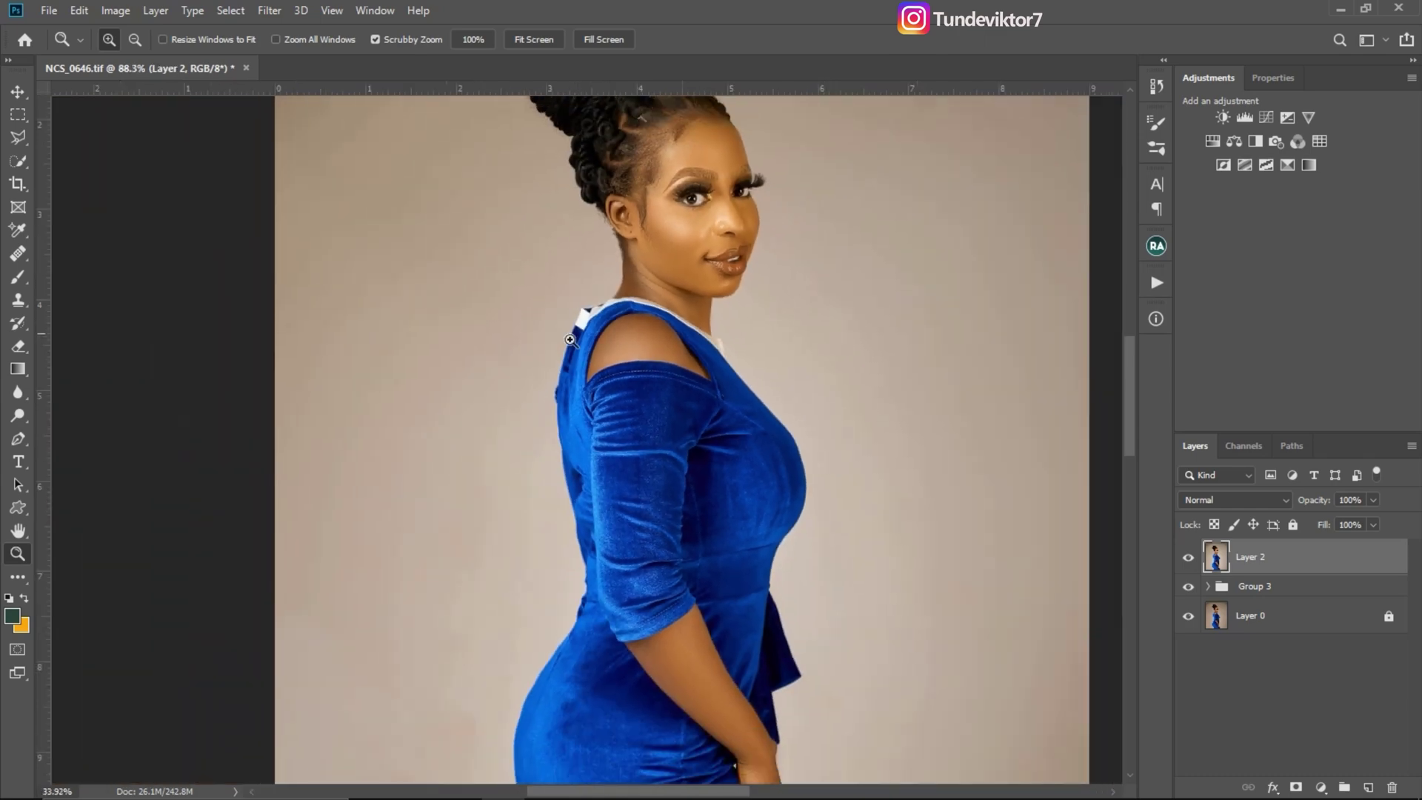
{"action": "left_click_drag", "start_coordinate": [631, 348], "coordinate": [492, 337]}
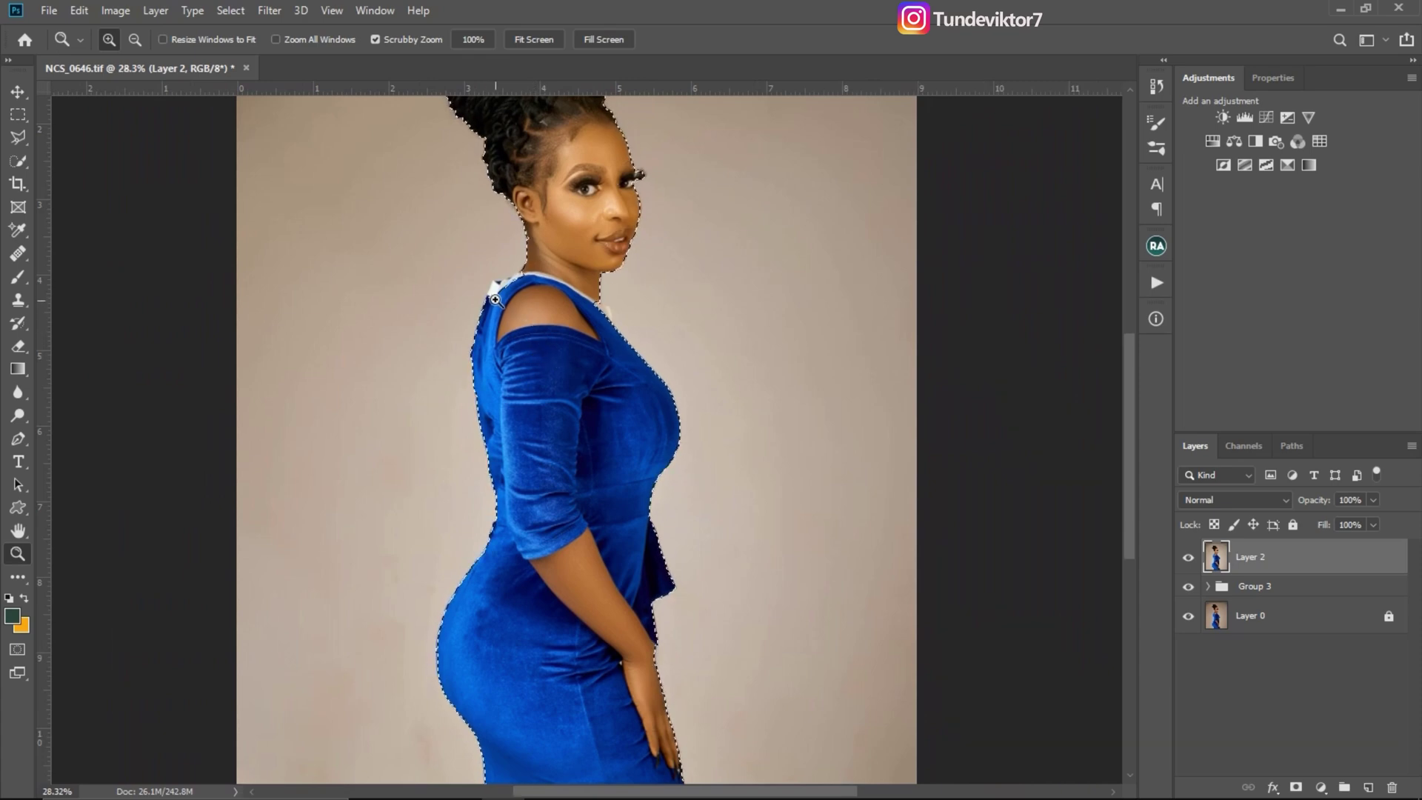
{"action": "left_click_drag", "start_coordinate": [534, 310], "coordinate": [524, 327]}
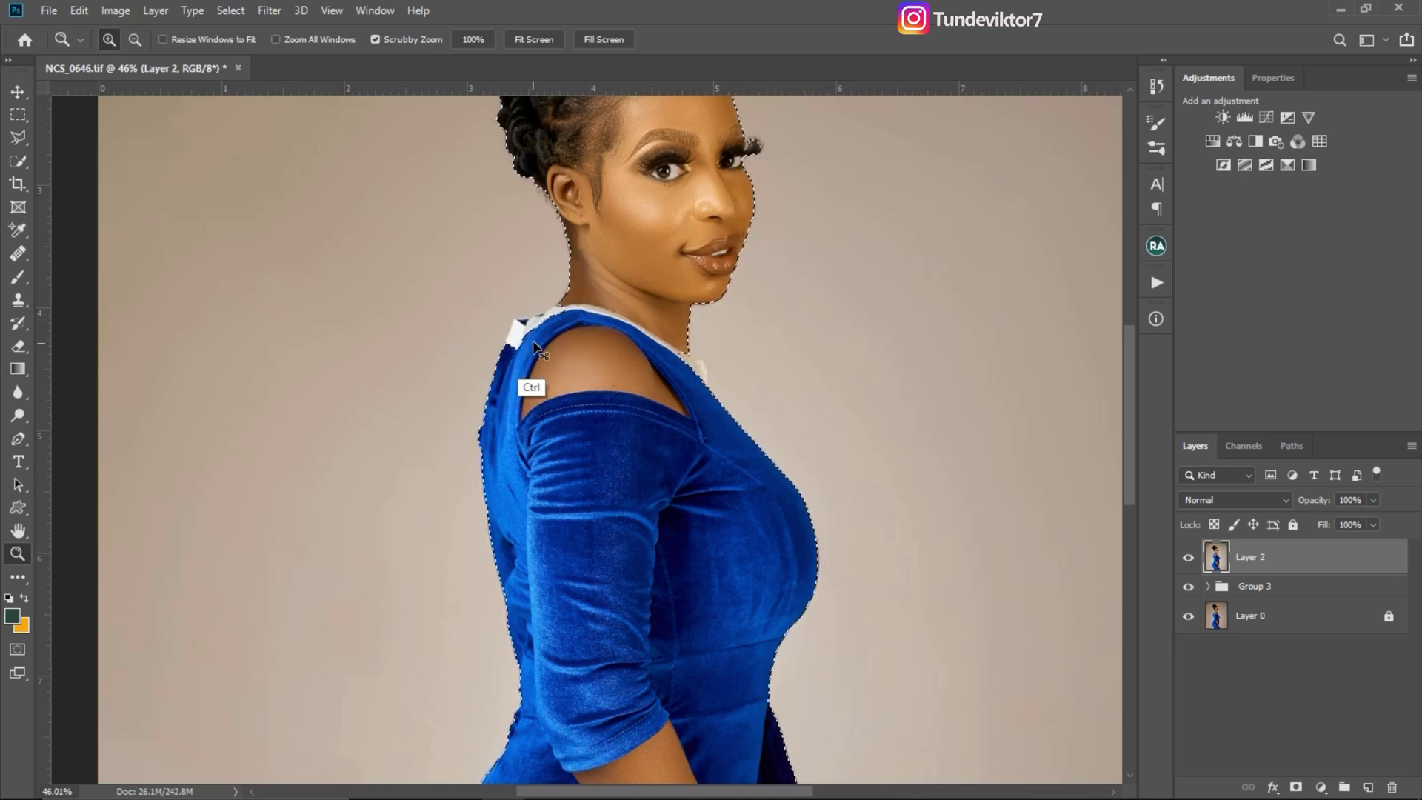
- Activate the Polygonal Lasso Tool for refining the selection around the white collar at the back of the neck
{"action": "left_click", "coordinate": [18, 137]}
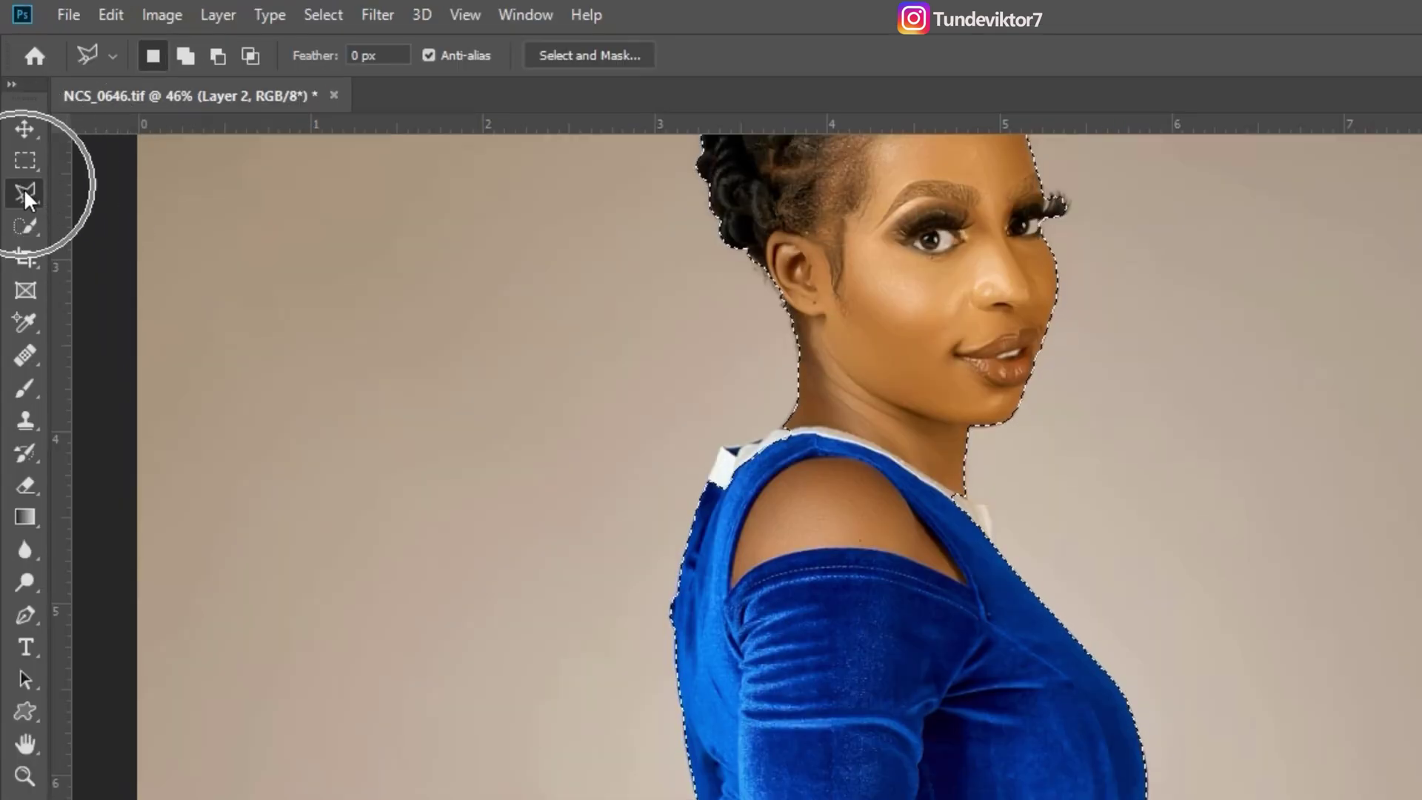
{"action": "left_click", "coordinate": [27, 191]}
{"action": "left_click", "coordinate": [27, 190]}
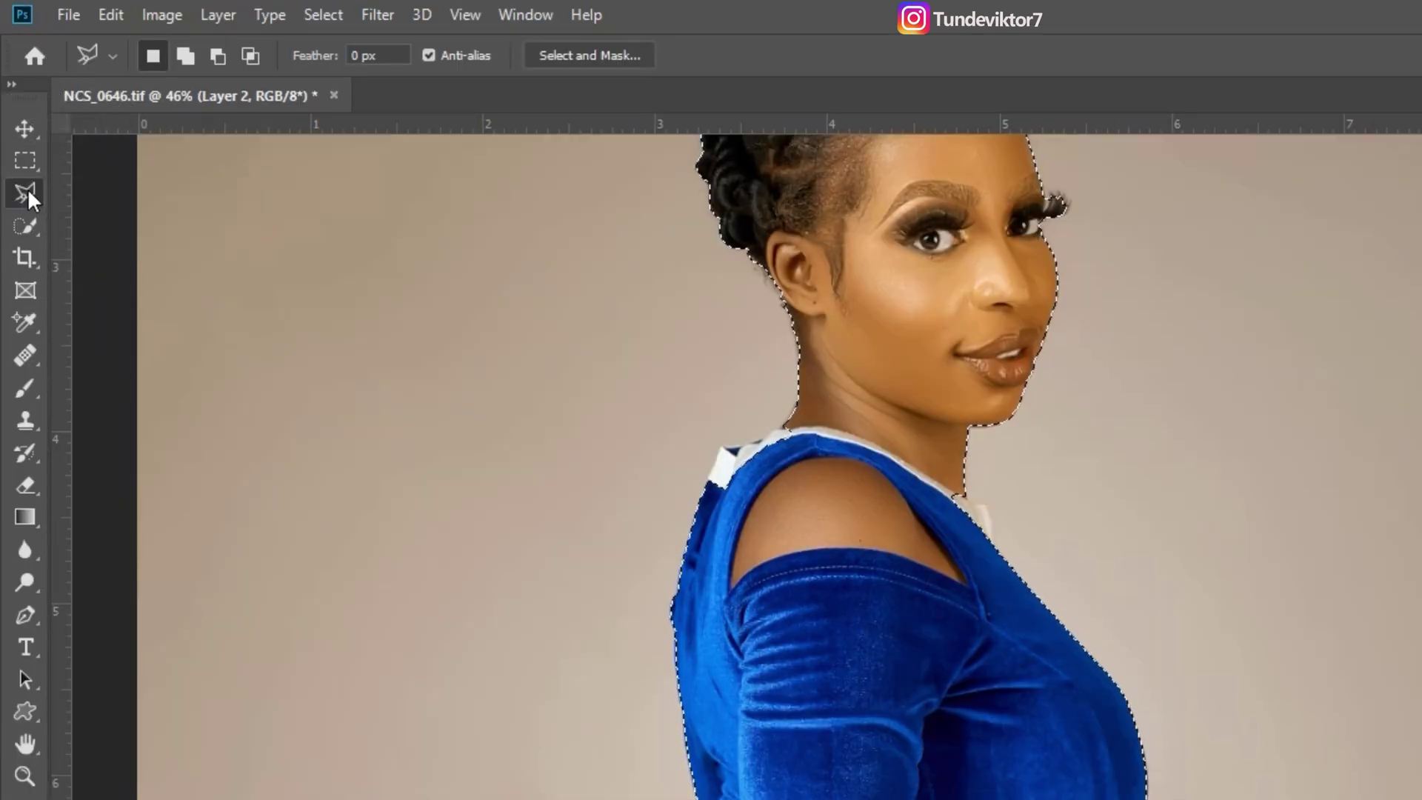
{"action": "left_click", "coordinate": [27, 191]}
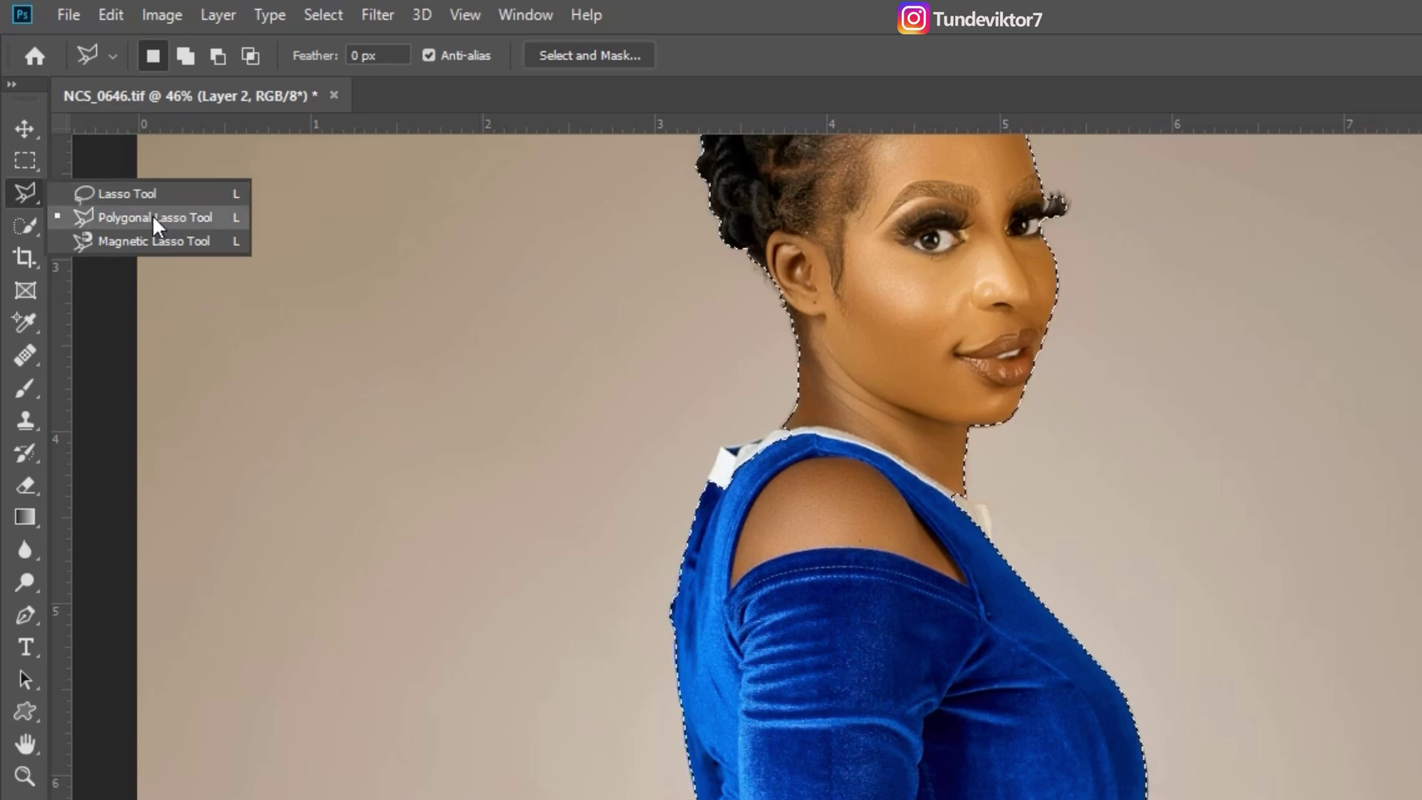
{"action": "key", "text": "ctrl"}
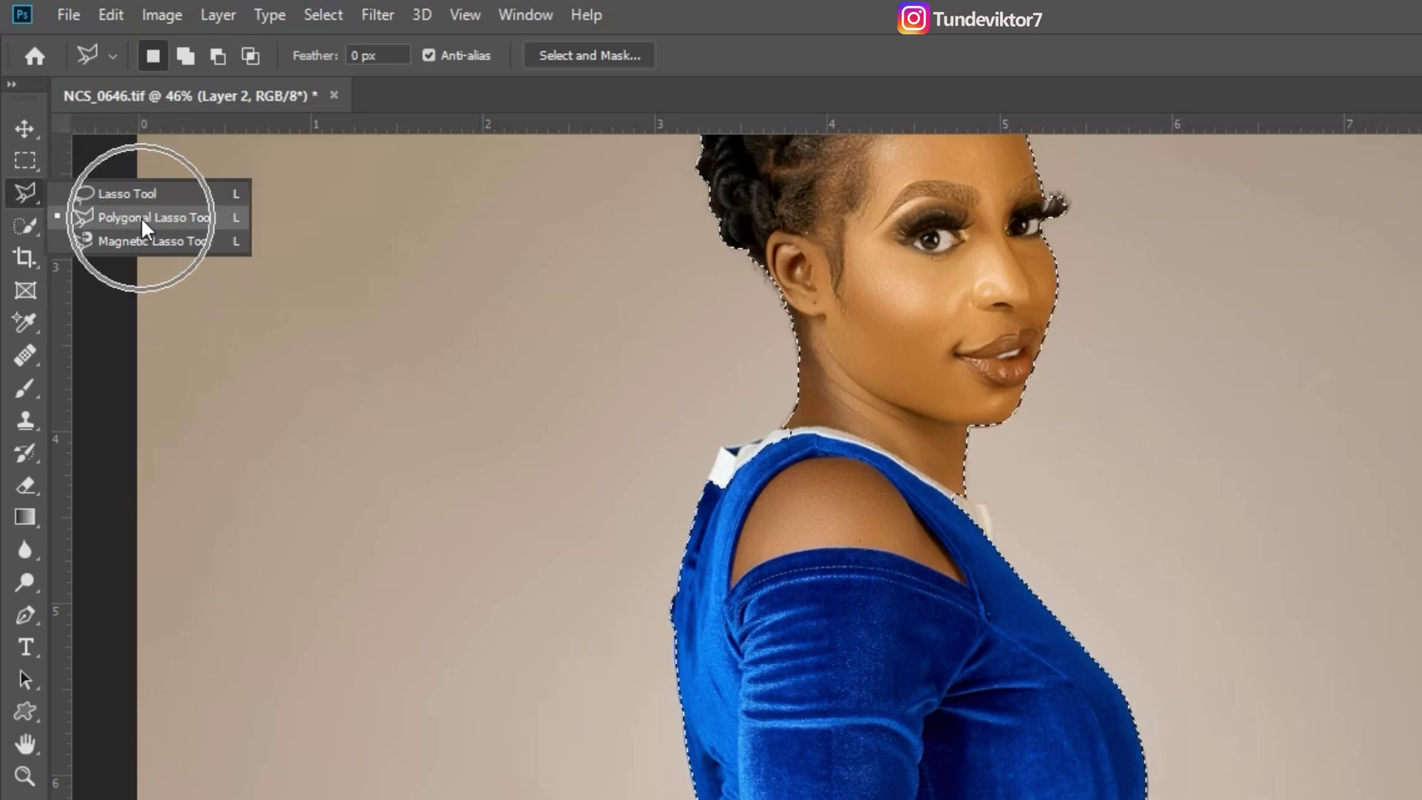
{"action": "left_click", "coordinate": [157, 219]}
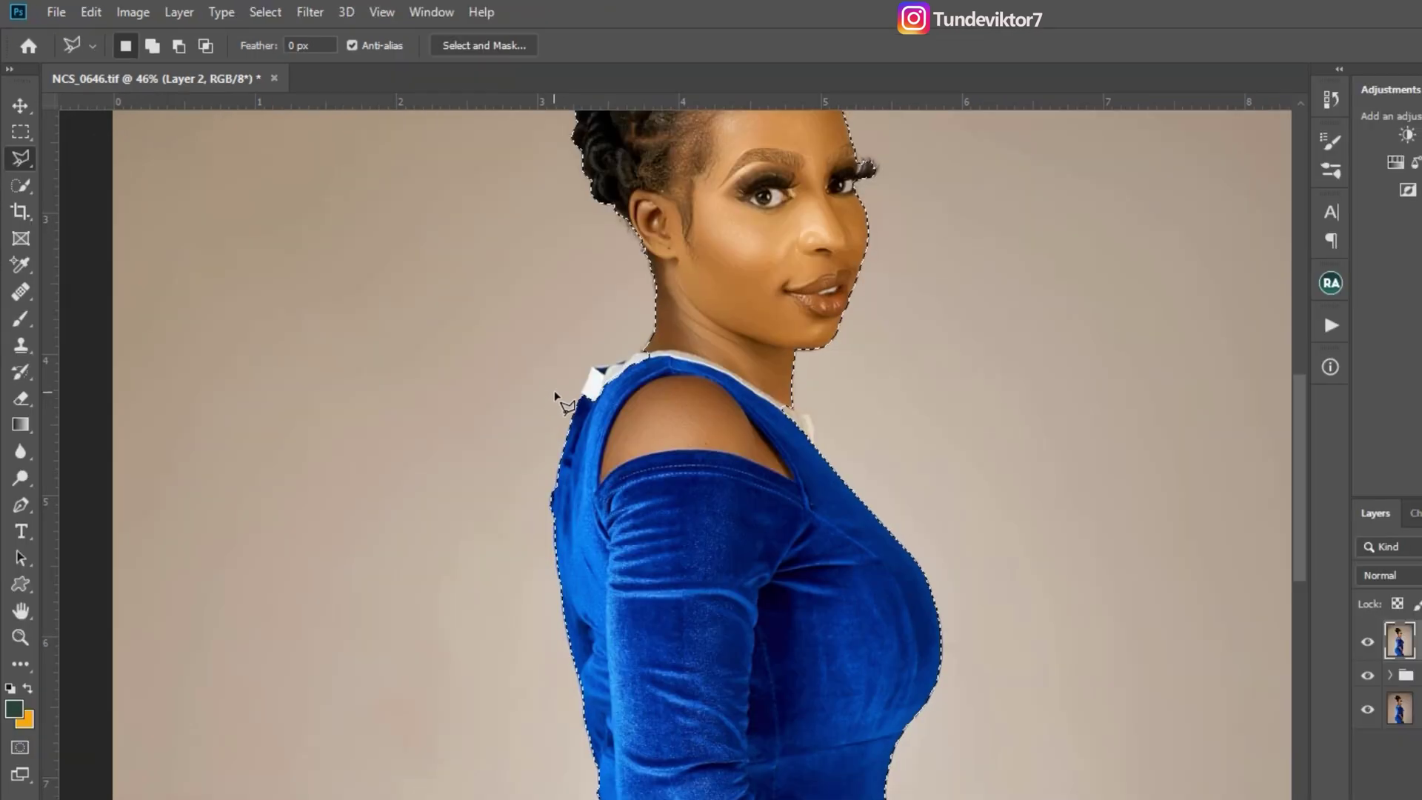
{"action": "key", "text": "ctrl+space"}
{"action": "mouse_move", "coordinate": [604, 374]}
{"action": "left_mouse_down"}
{"action": "mouse_move", "coordinate": [669, 397]}
{"action": "mouse_move", "coordinate": [647, 360]}
{"action": "mouse_move", "coordinate": [658, 367]}
{"action": "left_mouse_up"}
{"action": "key", "text": "ctrl+space"}
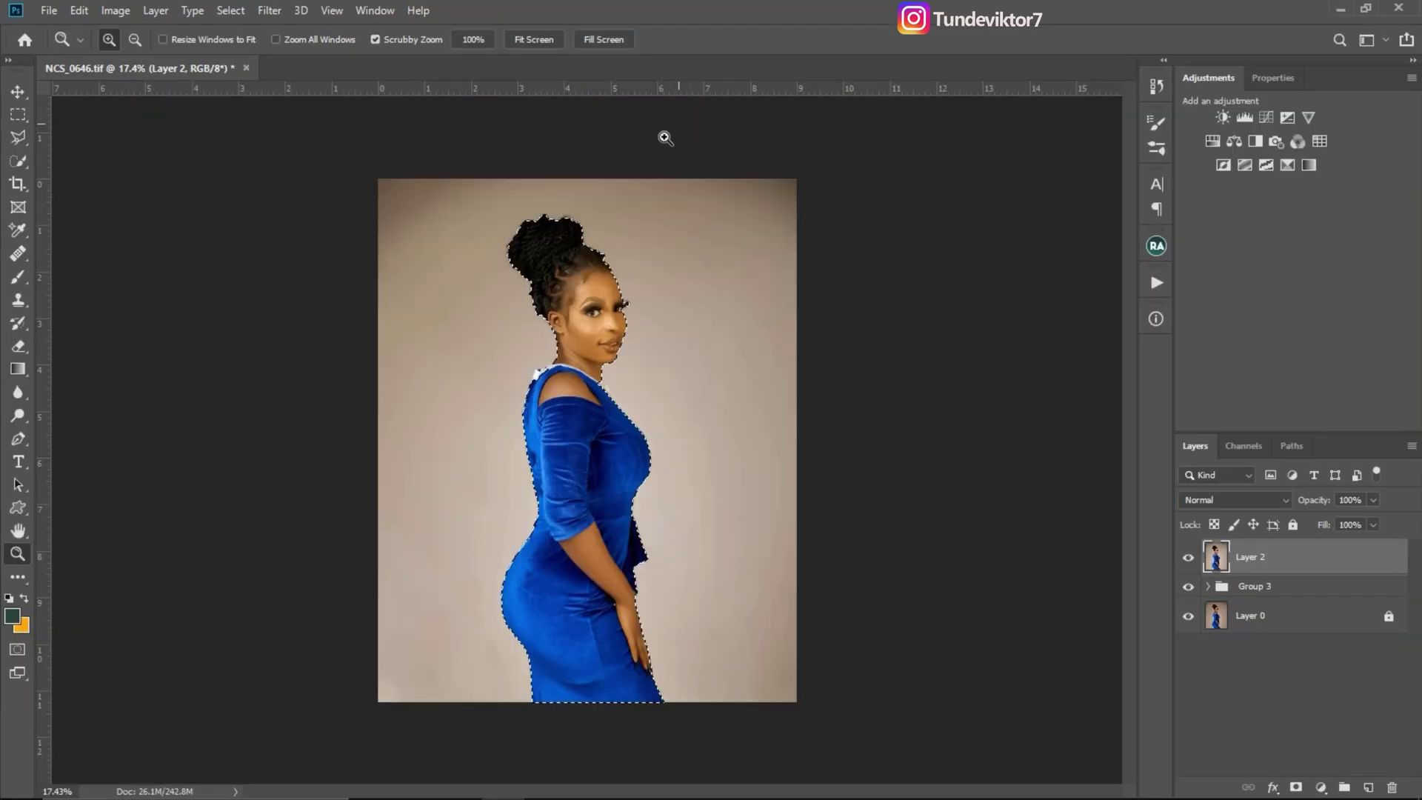
{"action": "key", "text": "ctrl+plus"}
{"action": "mouse_move", "coordinate": [634, 325]}
{"action": "left_mouse_down"}
{"action": "mouse_move", "coordinate": [651, 326]}
{"action": "mouse_move", "coordinate": [617, 324]}
{"action": "left_mouse_up"}
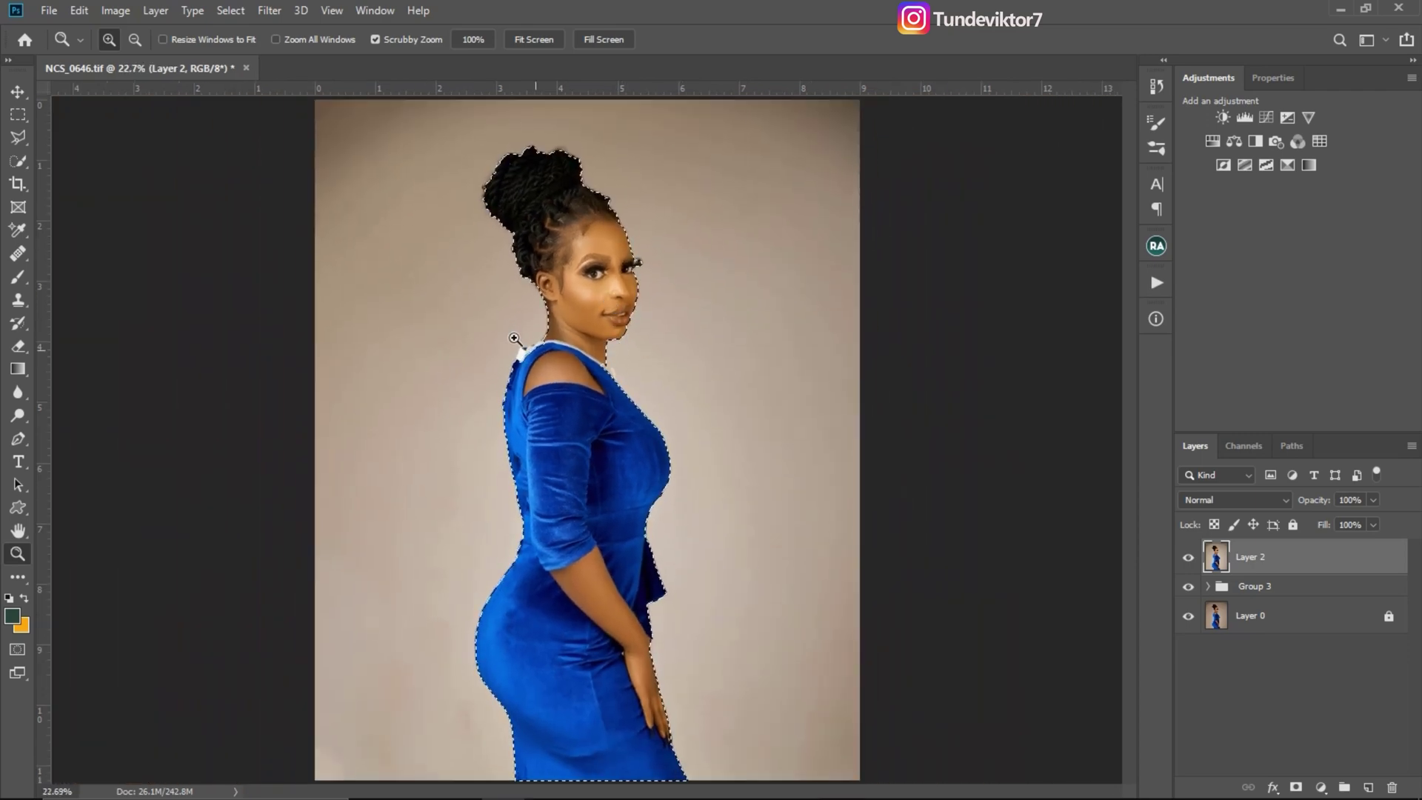
{"action": "left_click_drag", "start_coordinate": [514, 345], "coordinate": [552, 293]}
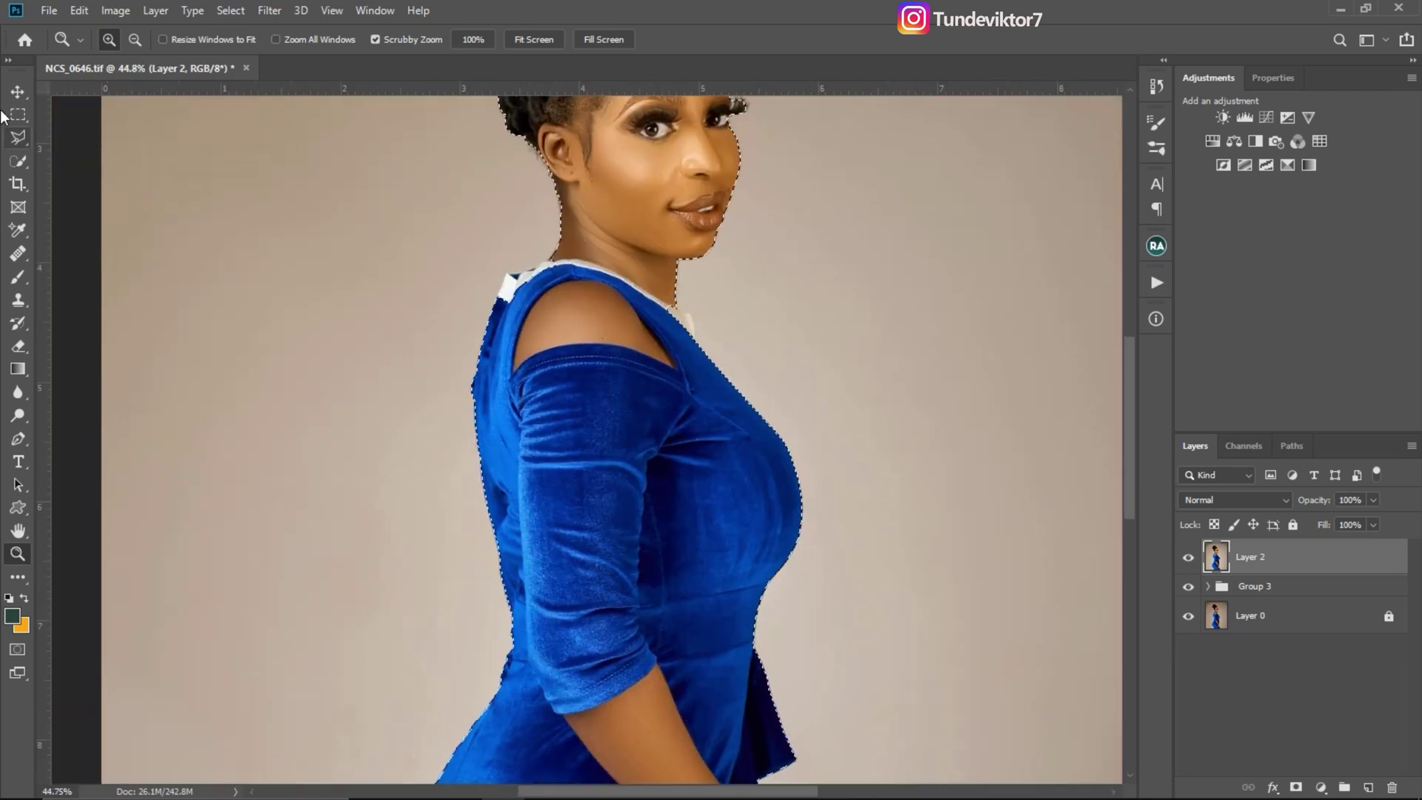
{"action": "key", "text": "l"}
{"action": "key", "text": "ctrl+shift+d"}
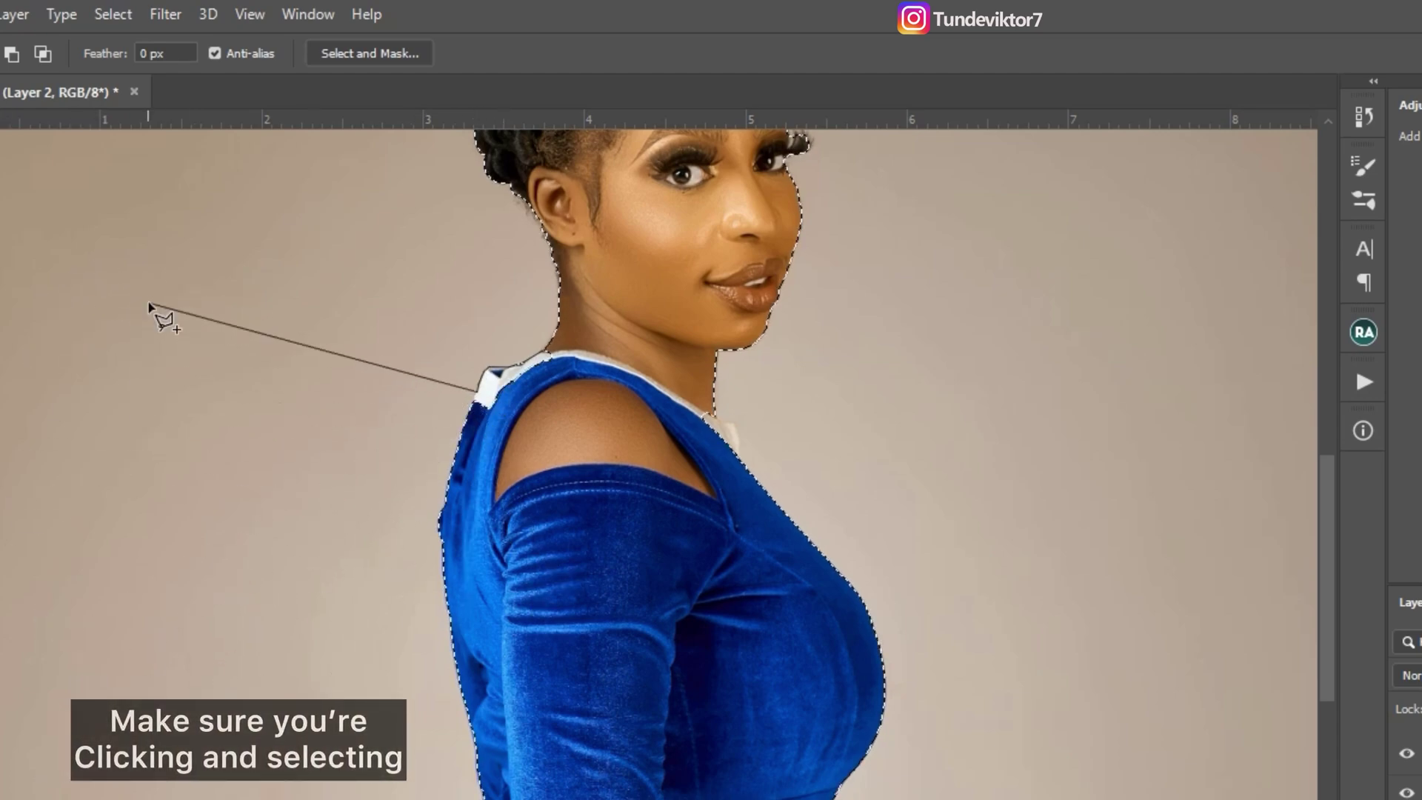
{"action": "left_click", "coordinate": [72, 307]}
{"action": "left_click", "coordinate": [29, 352]}
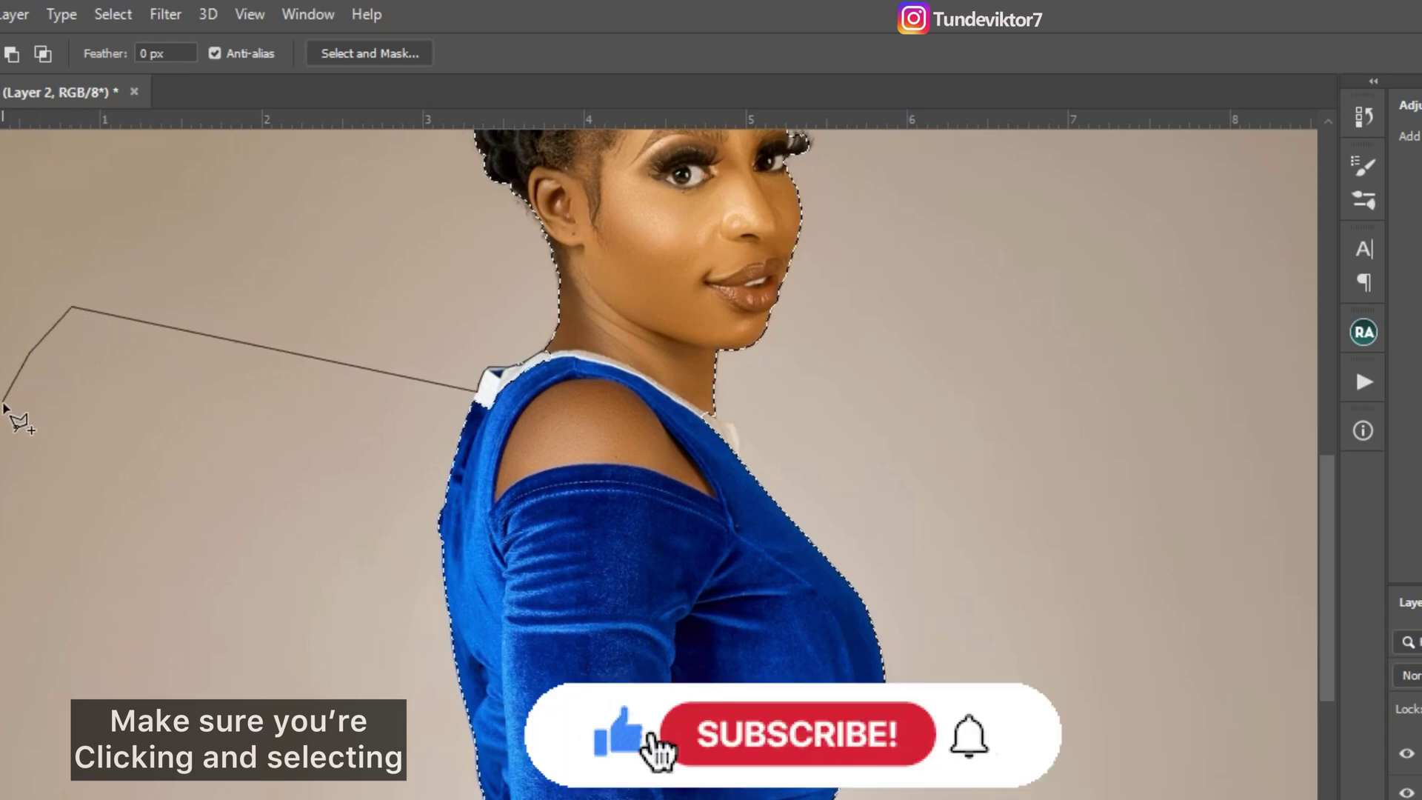
{"action": "left_click", "coordinate": [4, 405]}
{"action": "left_click", "coordinate": [7, 464]}
{"action": "left_click", "coordinate": [51, 513]}
{"action": "left_click", "coordinate": [111, 519]}
{"action": "left_click", "coordinate": [163, 486]}
{"action": "left_click", "coordinate": [191, 436]}
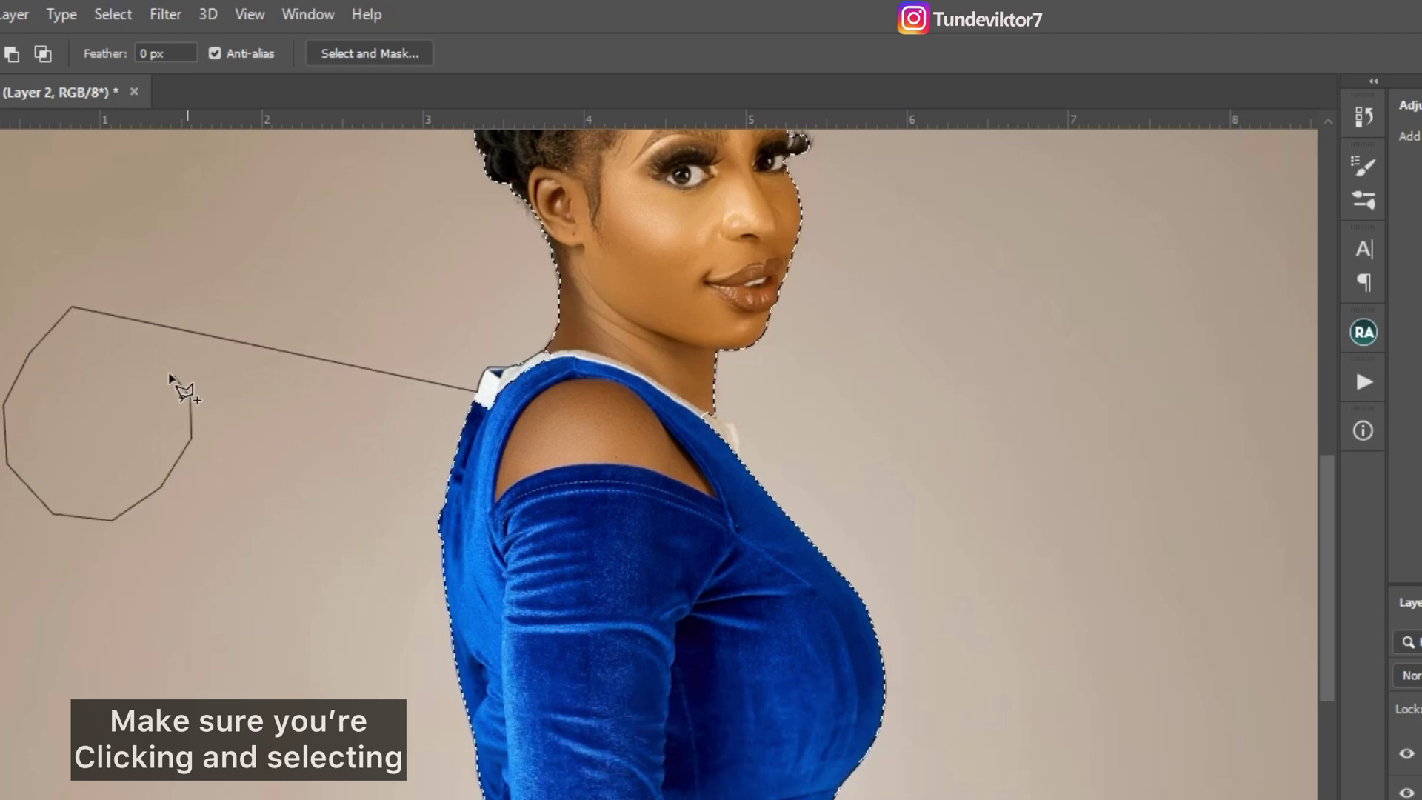
{"action": "left_click", "coordinate": [56, 178]}
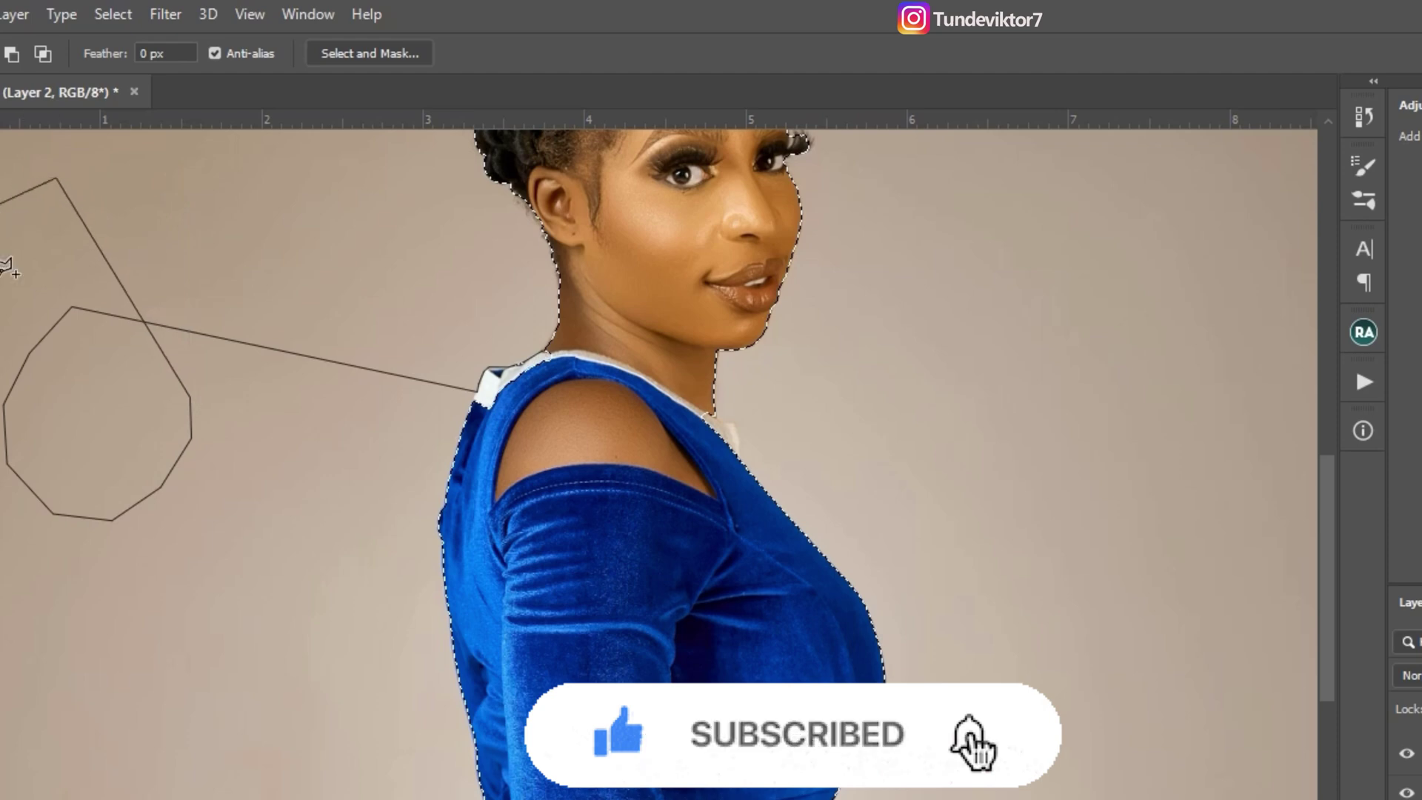
{"action": "left_click", "coordinate": [74, 413]}
{"action": "left_click", "coordinate": [156, 421]}
{"action": "left_click", "coordinate": [224, 405]}
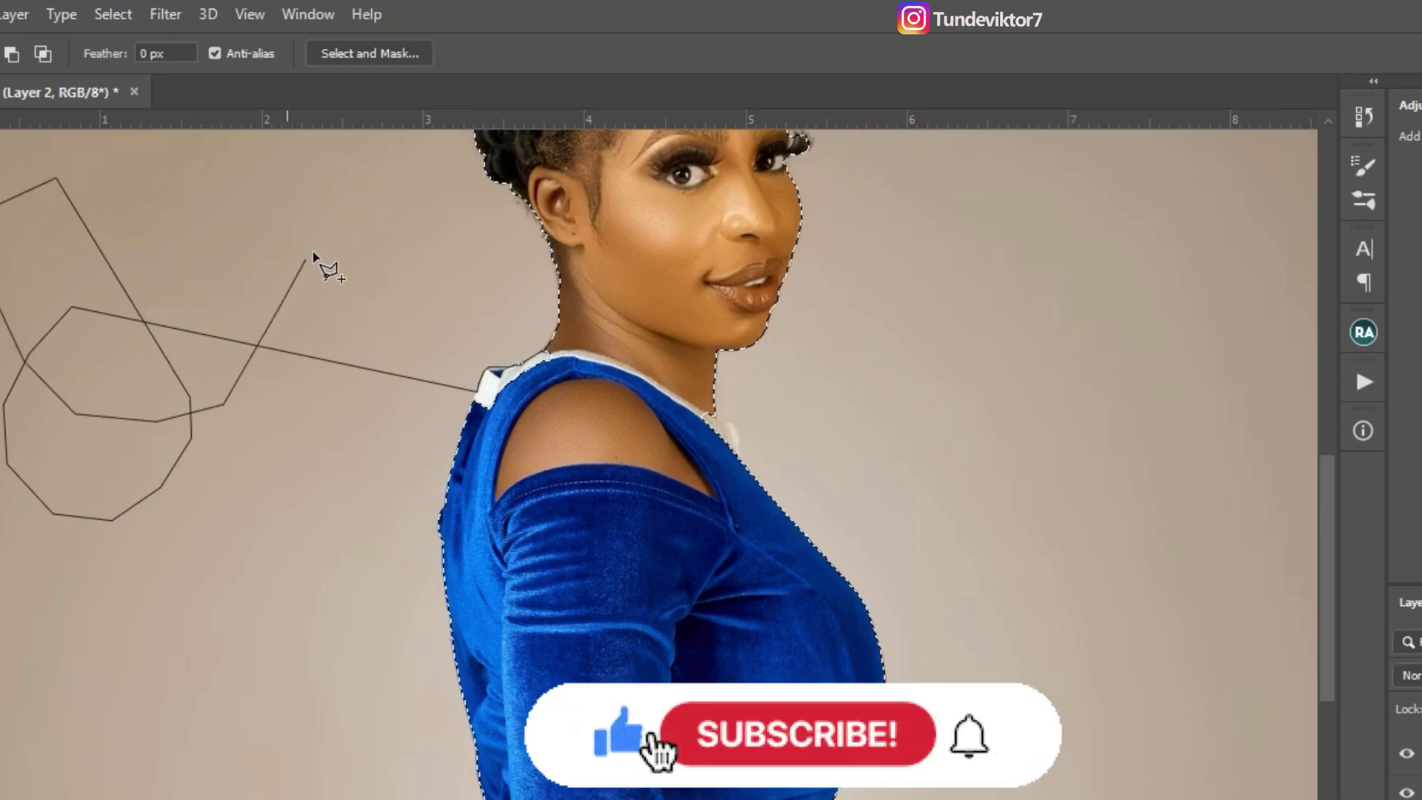
{"action": "left_click", "coordinate": [274, 217]}
{"action": "left_click", "coordinate": [226, 204]}
{"action": "left_click", "coordinate": [205, 304]}
{"action": "left_click", "coordinate": [213, 370]}
{"action": "left_click", "coordinate": [371, 449]}
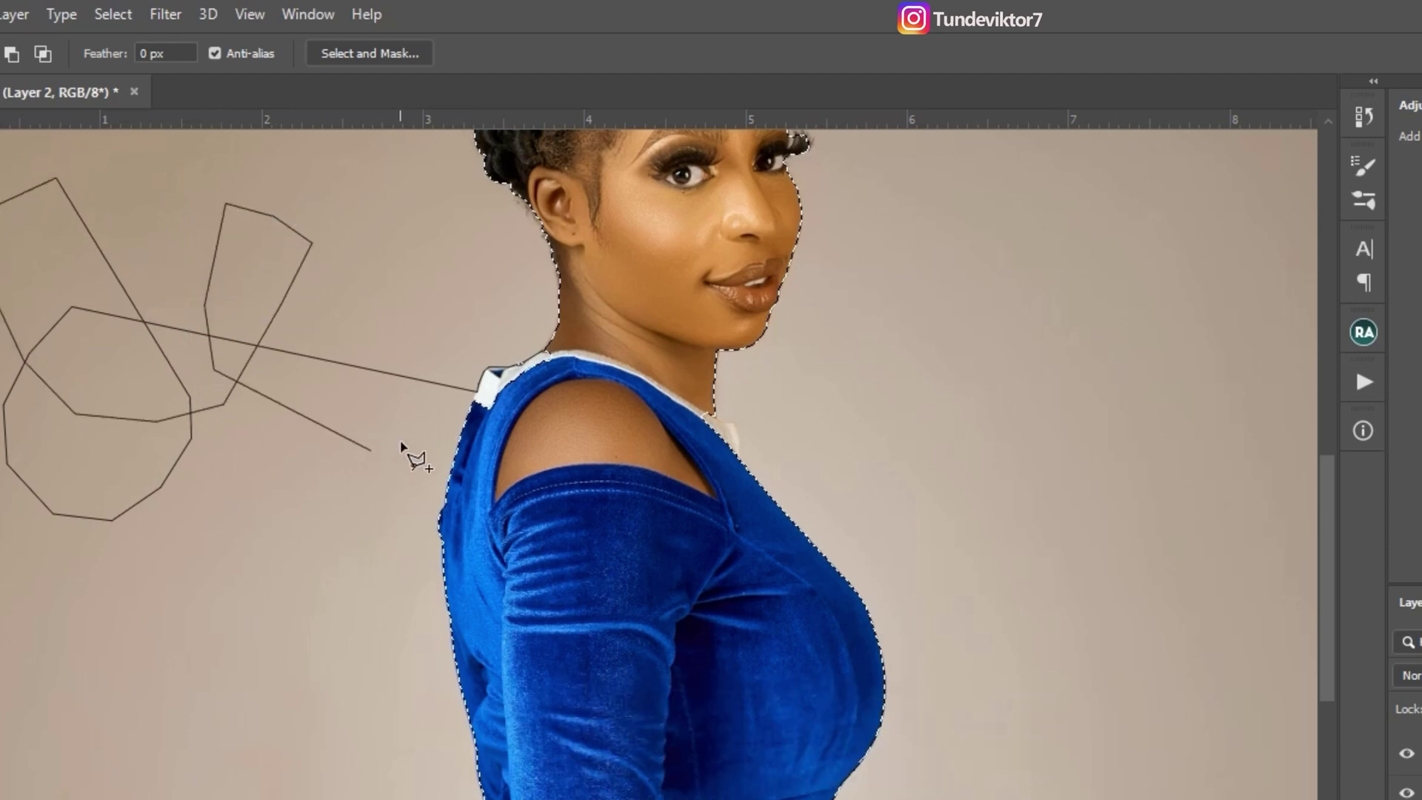
{"action": "left_click", "coordinate": [393, 442]}
{"action": "left_click", "coordinate": [476, 393]}
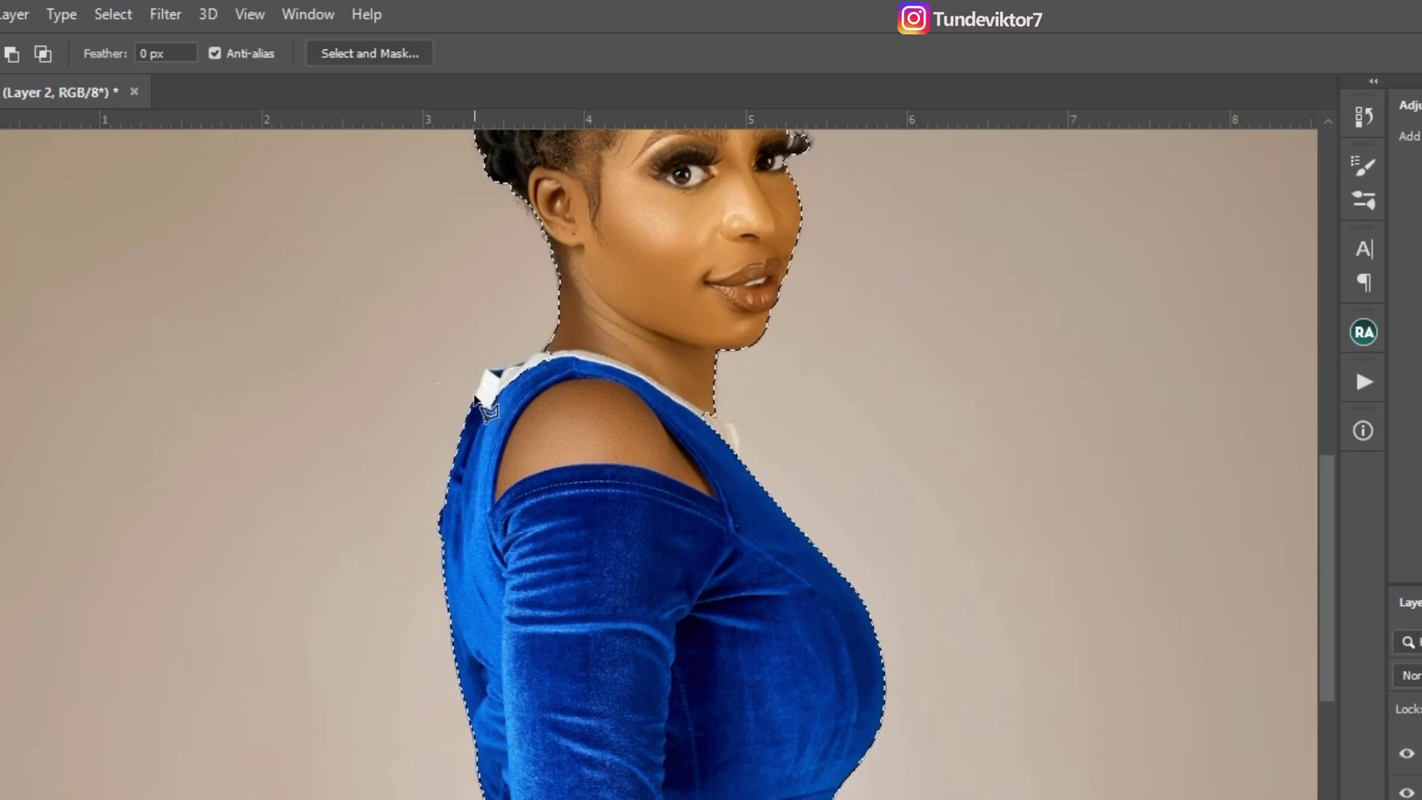
{"action": "key", "text": "ctrl+z"}
{"action": "key", "text": "ctrl+shift+z"}
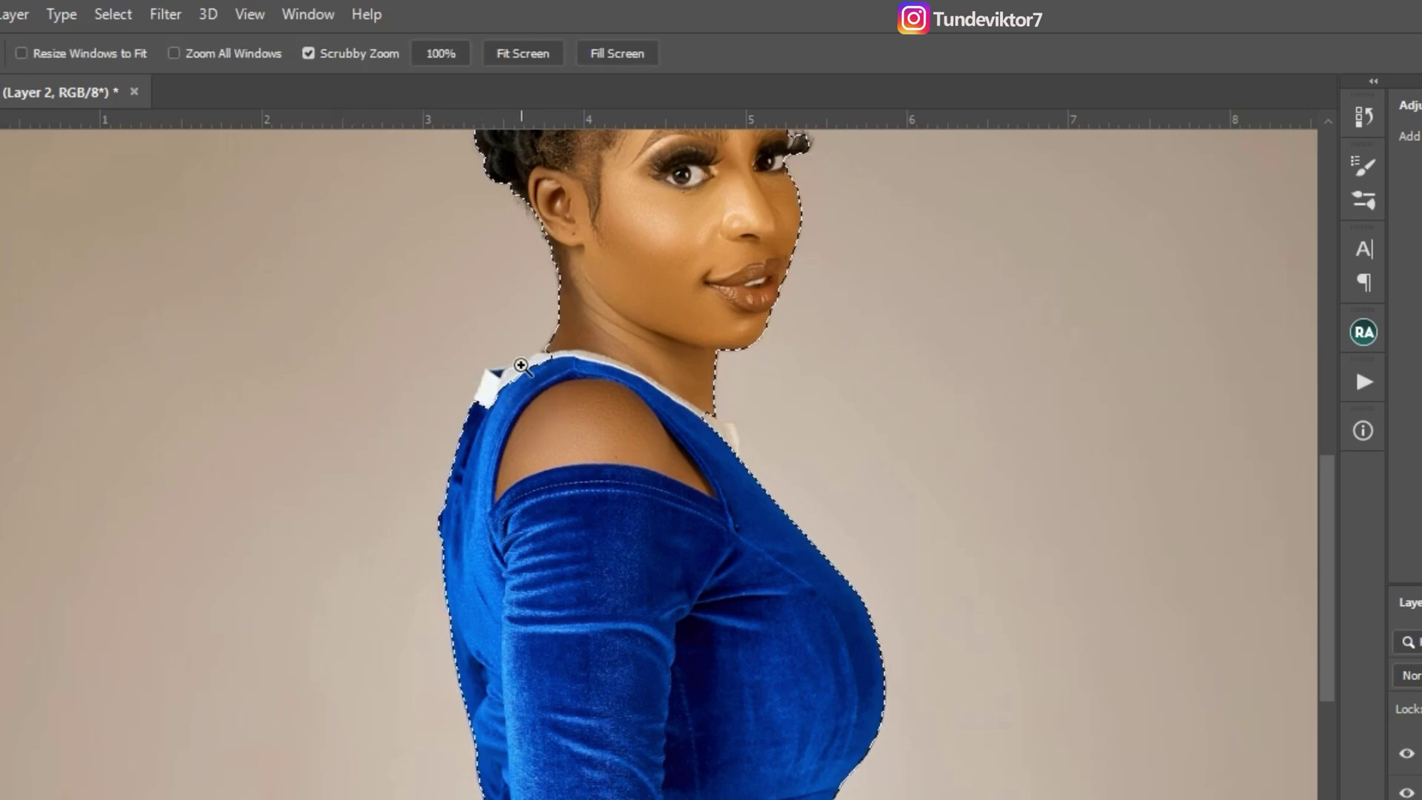
- Try to add the white collar at the back of the neck to the selection with the Polygonal Lasso Tool
{"action": "left_click_drag", "start_coordinate": [522, 364], "coordinate": [571, 380]}
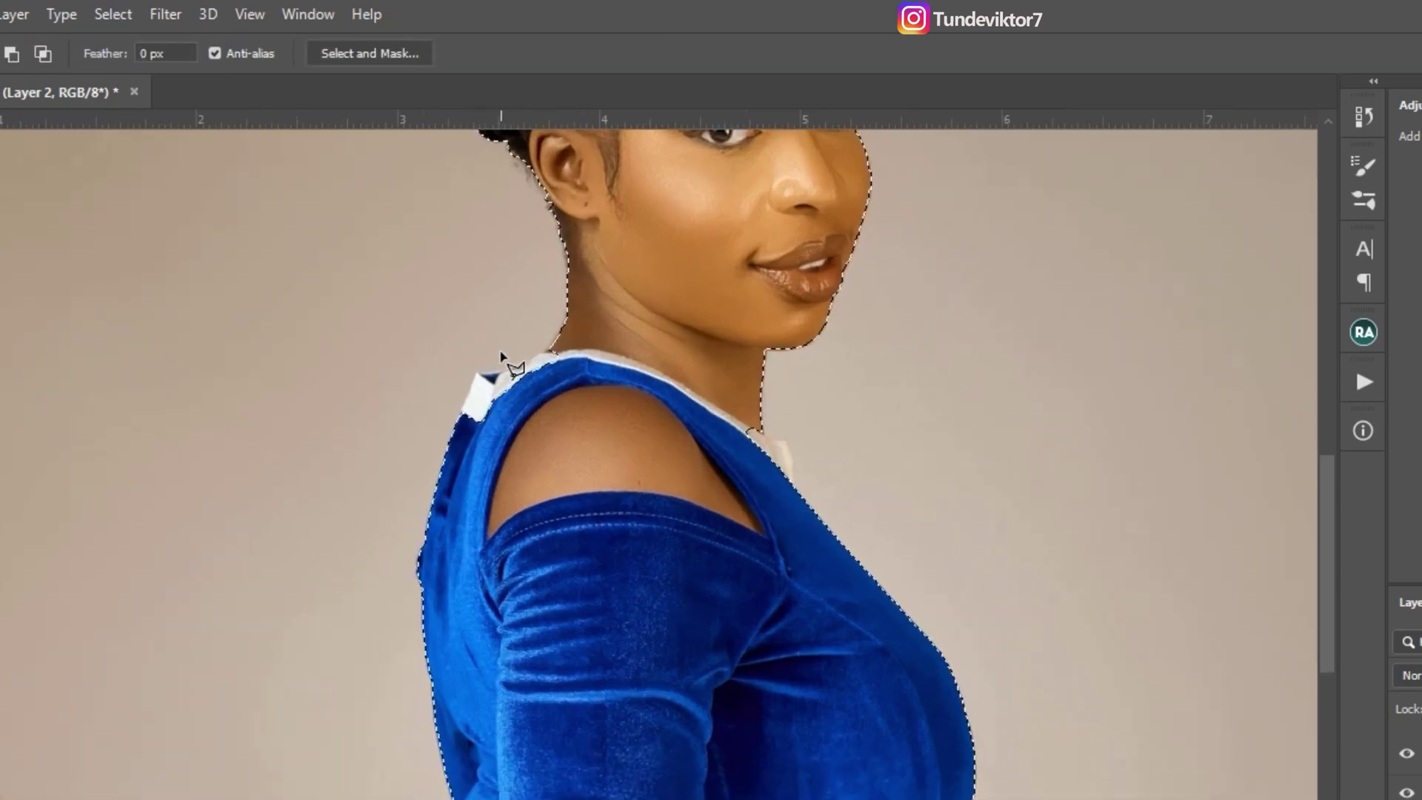
{"action": "key", "text": "shift"}
{"action": "left_click", "coordinate": [557, 452]}
{"action": "left_click", "coordinate": [581, 419]}
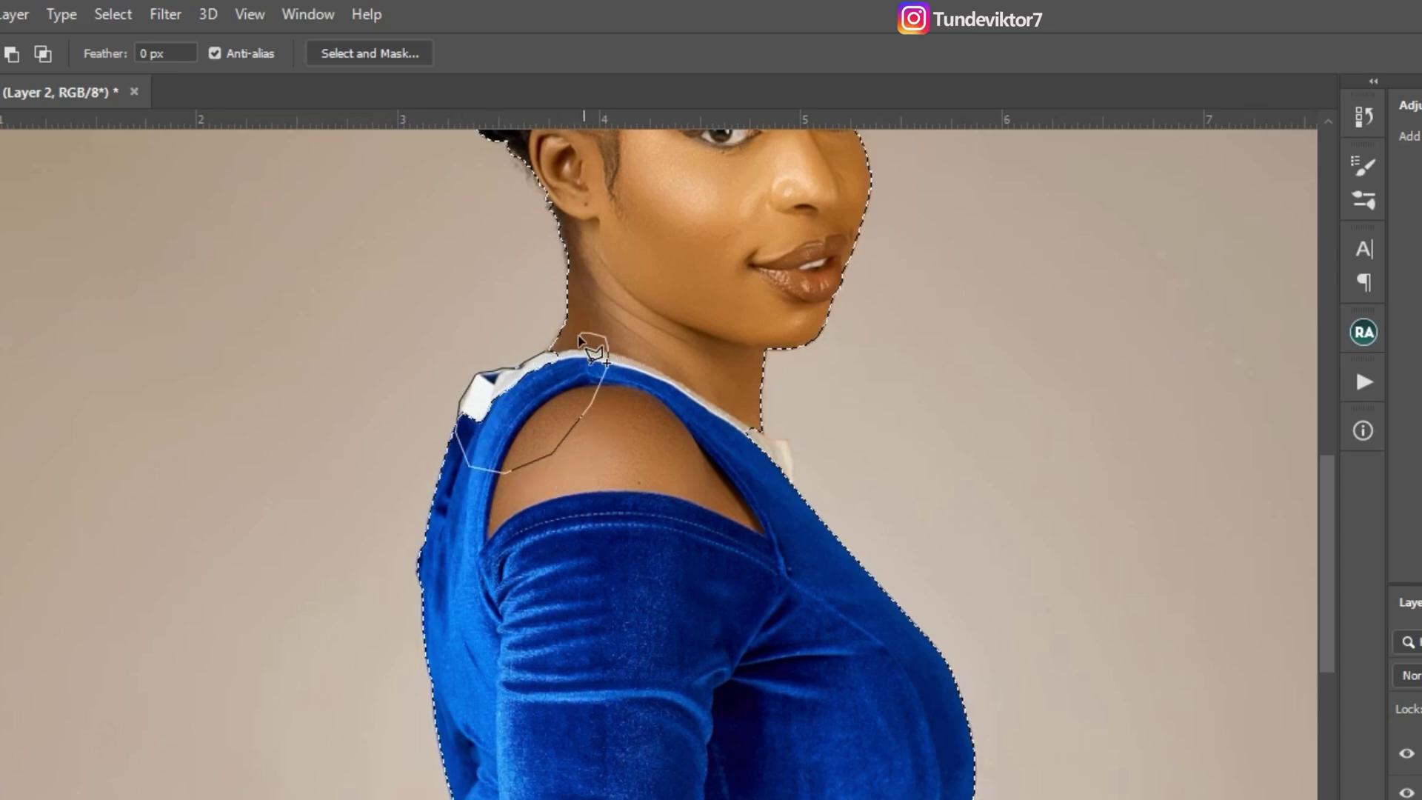
{"action": "left_click", "coordinate": [540, 353]}
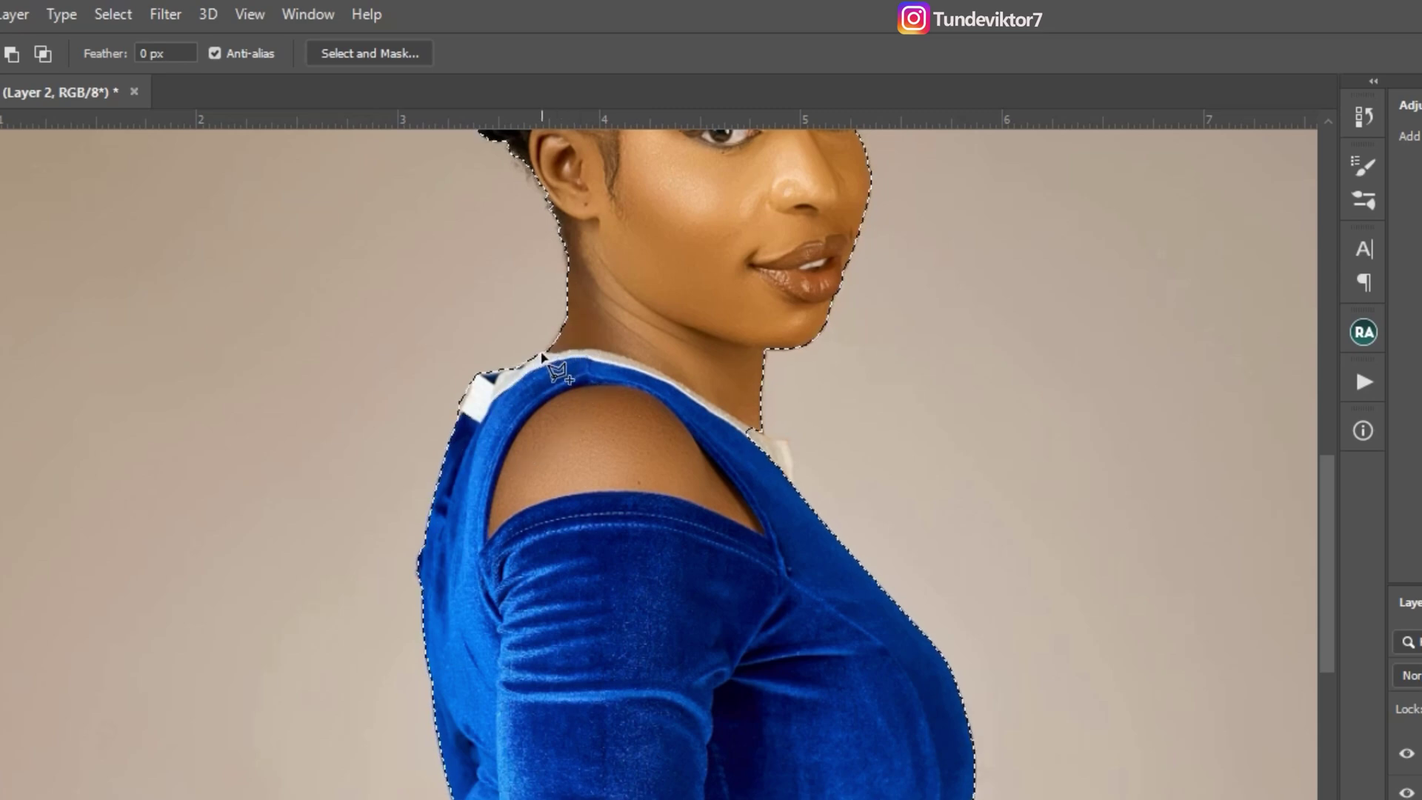
- Try adding the back collar again by tracing its outer edge and closing the outline across the bare shoulder
{"action": "key", "text": "shift"}
{"action": "key", "text": "shift"}
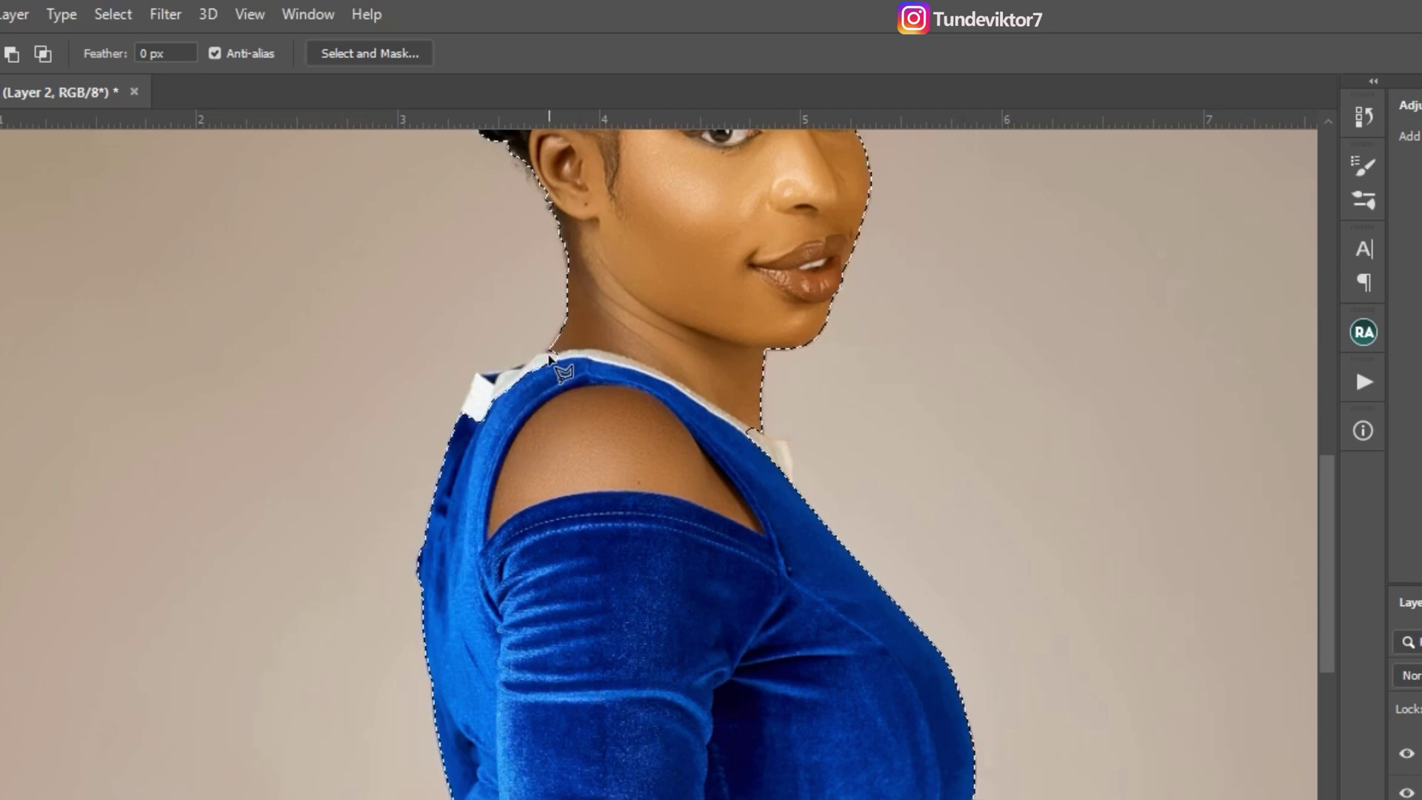
{"action": "left_click", "coordinate": [552, 353]}
{"action": "left_click", "coordinate": [472, 370]}
{"action": "left_click", "coordinate": [457, 422]}
{"action": "left_click", "coordinate": [480, 452]}
{"action": "left_click", "coordinate": [522, 453]}
{"action": "left_click", "coordinate": [556, 444]}
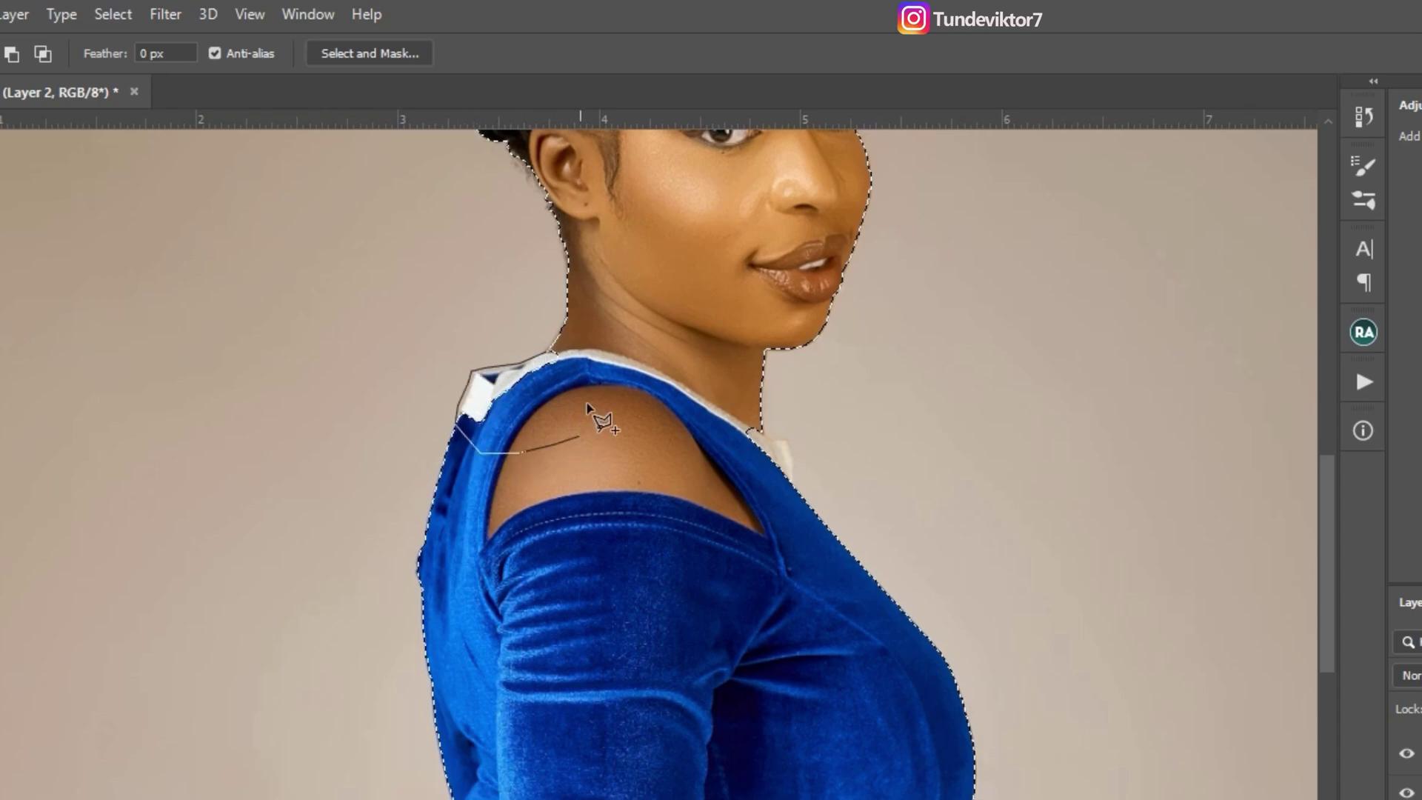
{"action": "left_click", "coordinate": [553, 353]}
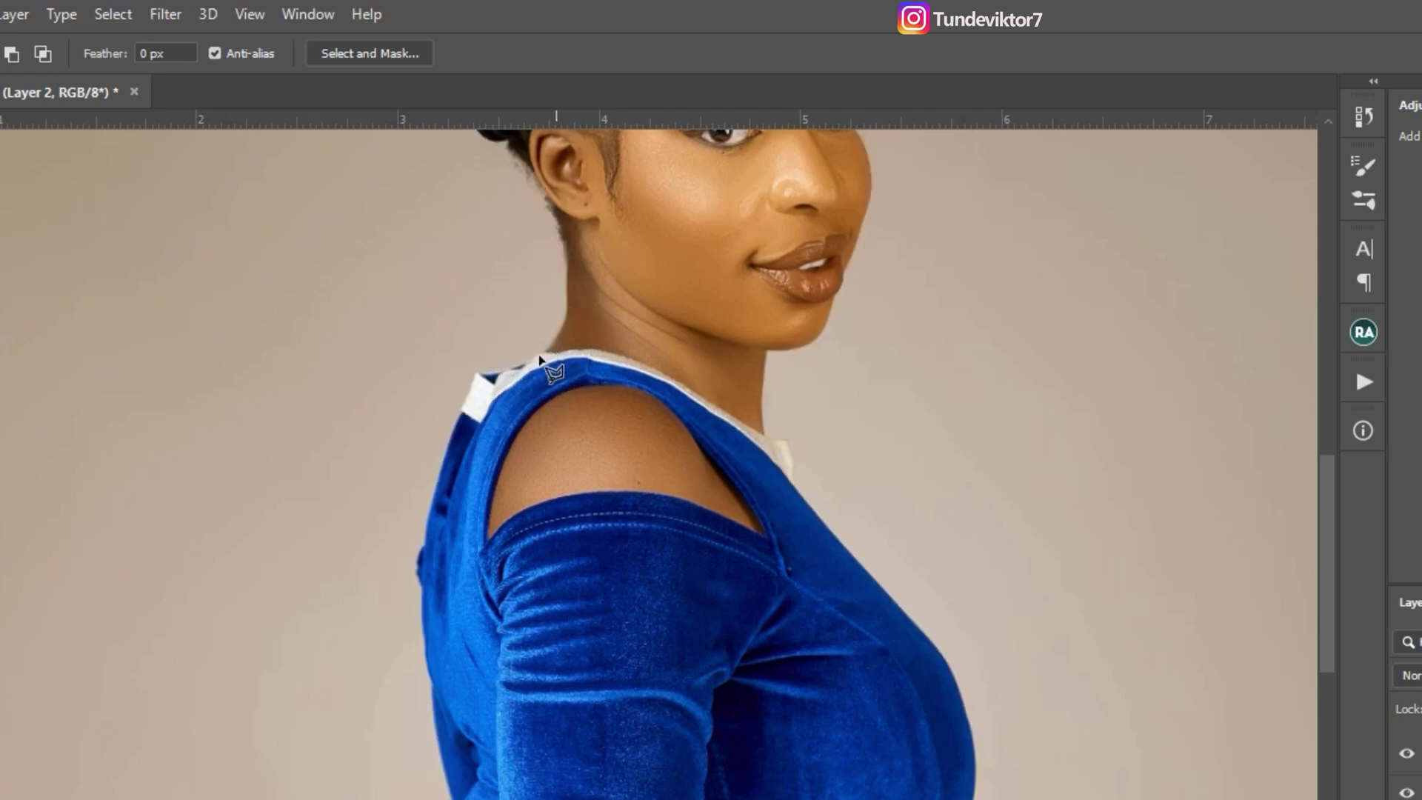
{"action": "left_click", "coordinate": [531, 362], "text": "ctrl"}
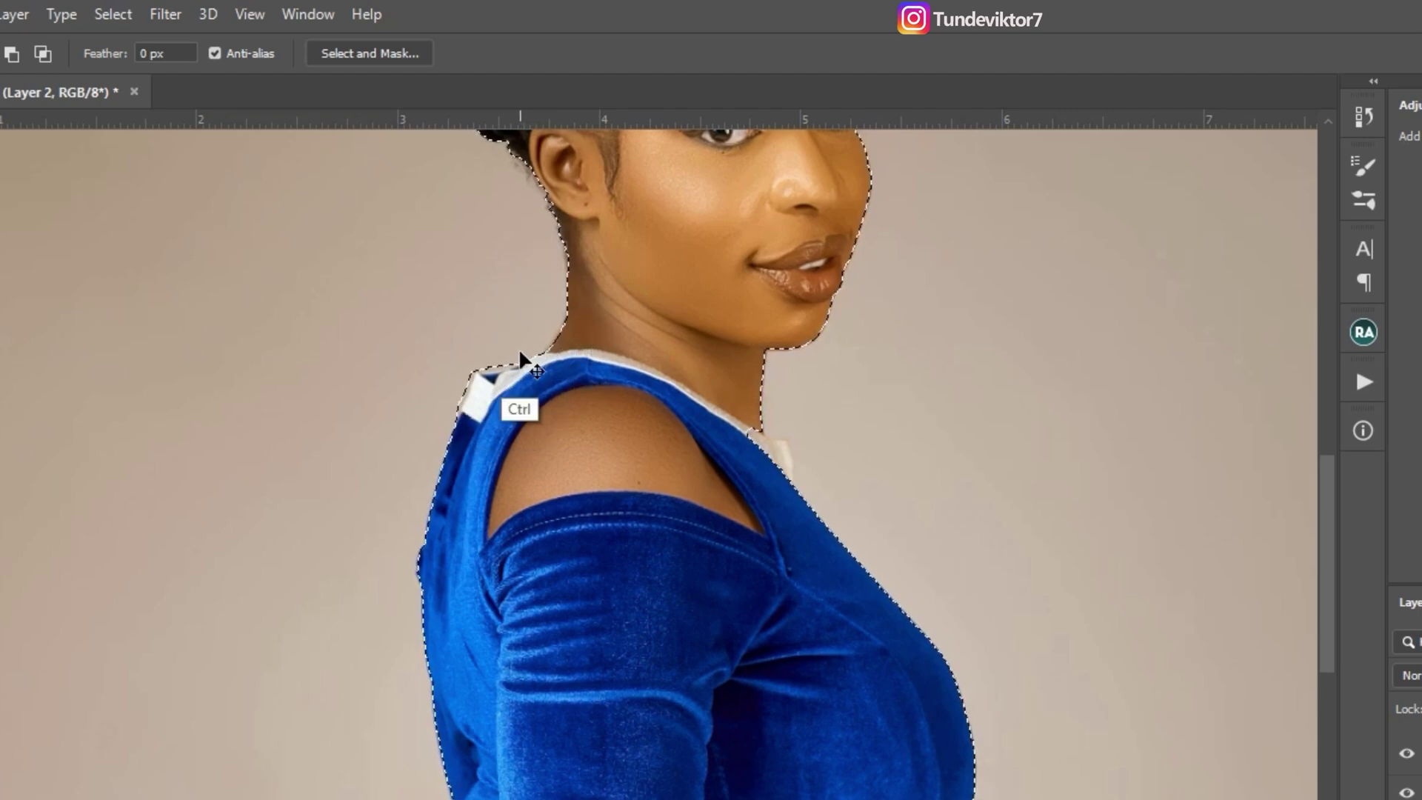
- Try tracing the back collar's outer edge in add mode and closing the outline through the background behind the neck
{"action": "key", "text": "shift"}
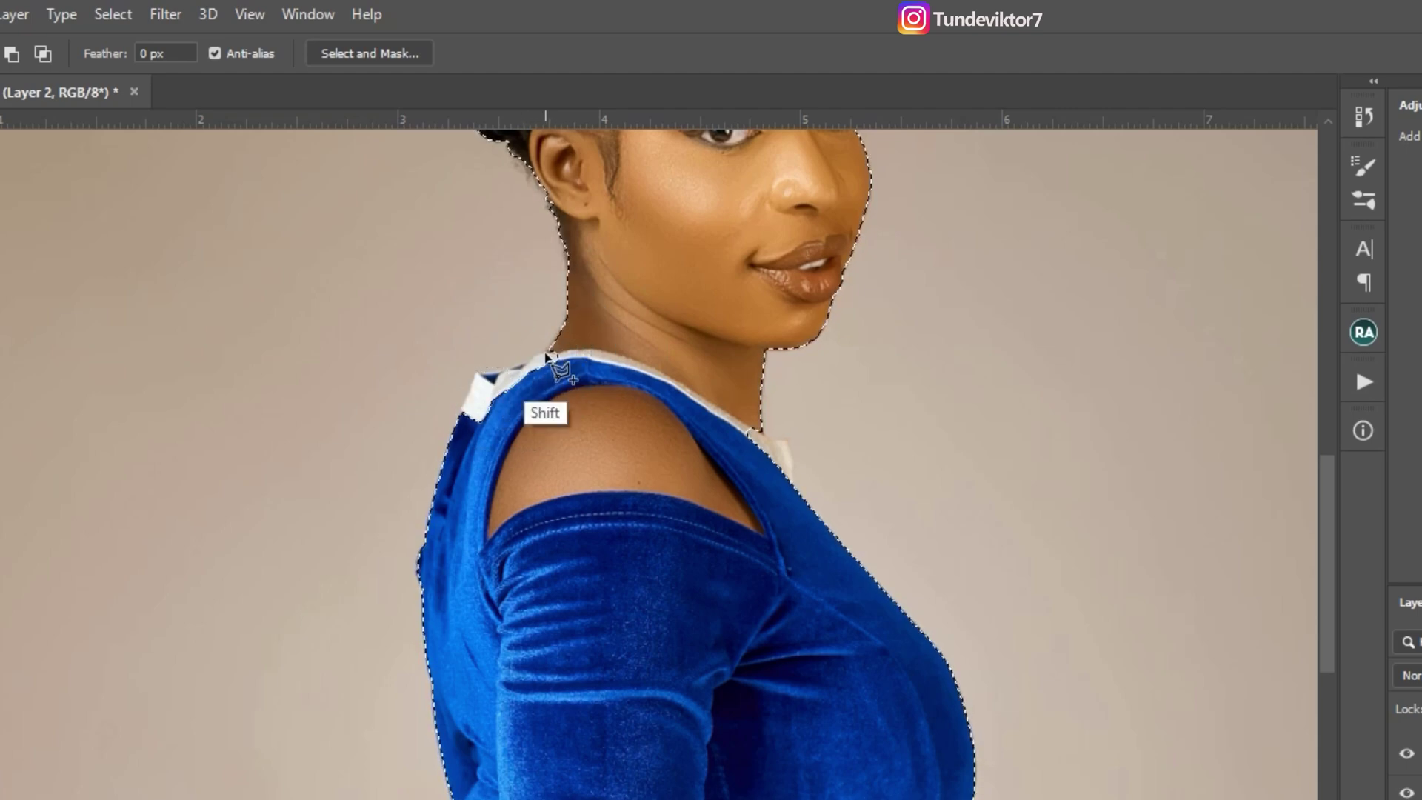
{"action": "left_click", "coordinate": [549, 354], "text": "shift"}
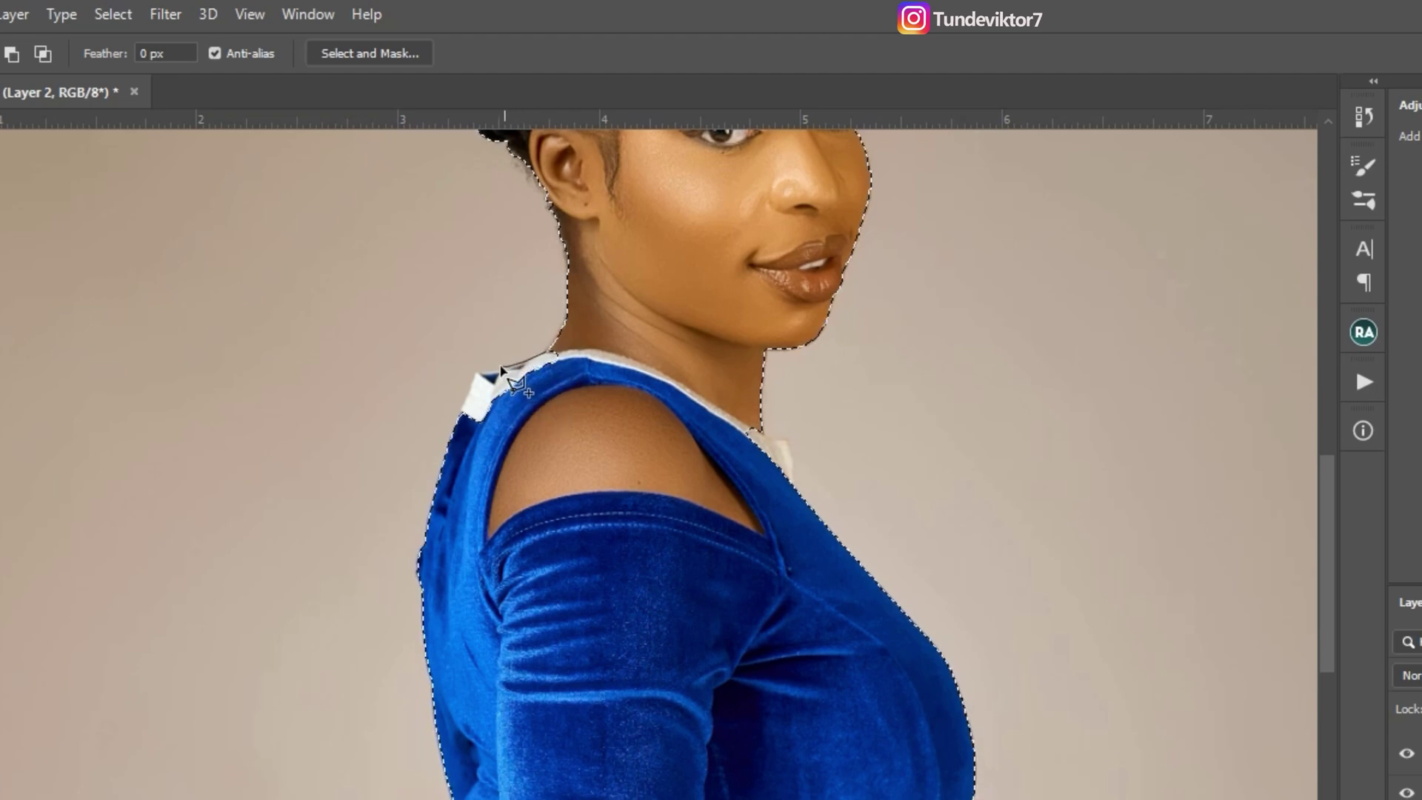
{"action": "left_click", "coordinate": [472, 371]}
{"action": "left_click", "coordinate": [453, 410]}
{"action": "left_click", "coordinate": [446, 455]}
{"action": "left_click", "coordinate": [379, 459]}
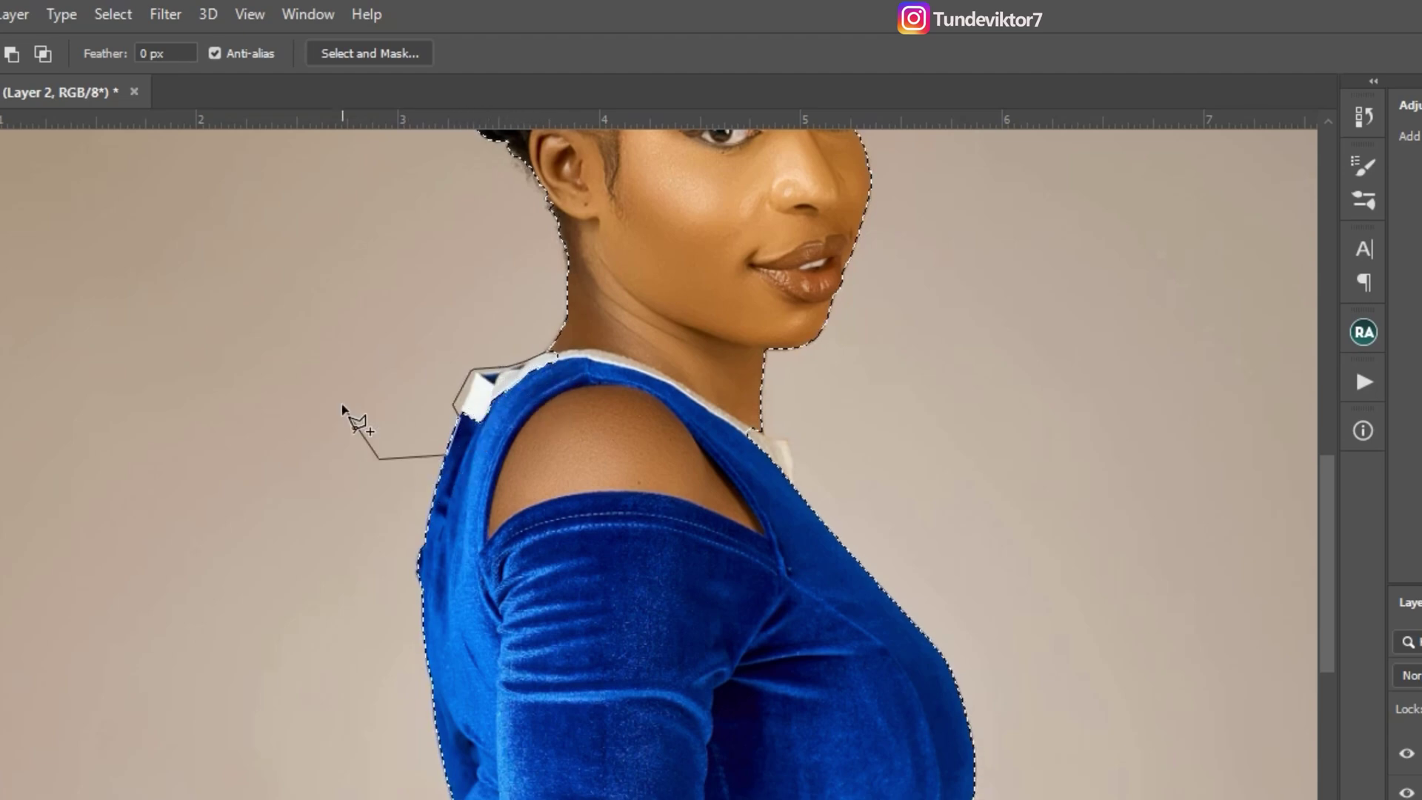
{"action": "left_click", "coordinate": [338, 385]}
{"action": "left_click", "coordinate": [343, 300]}
{"action": "left_click", "coordinate": [411, 252]}
{"action": "left_click", "coordinate": [454, 253]}
{"action": "left_click", "coordinate": [508, 284]}
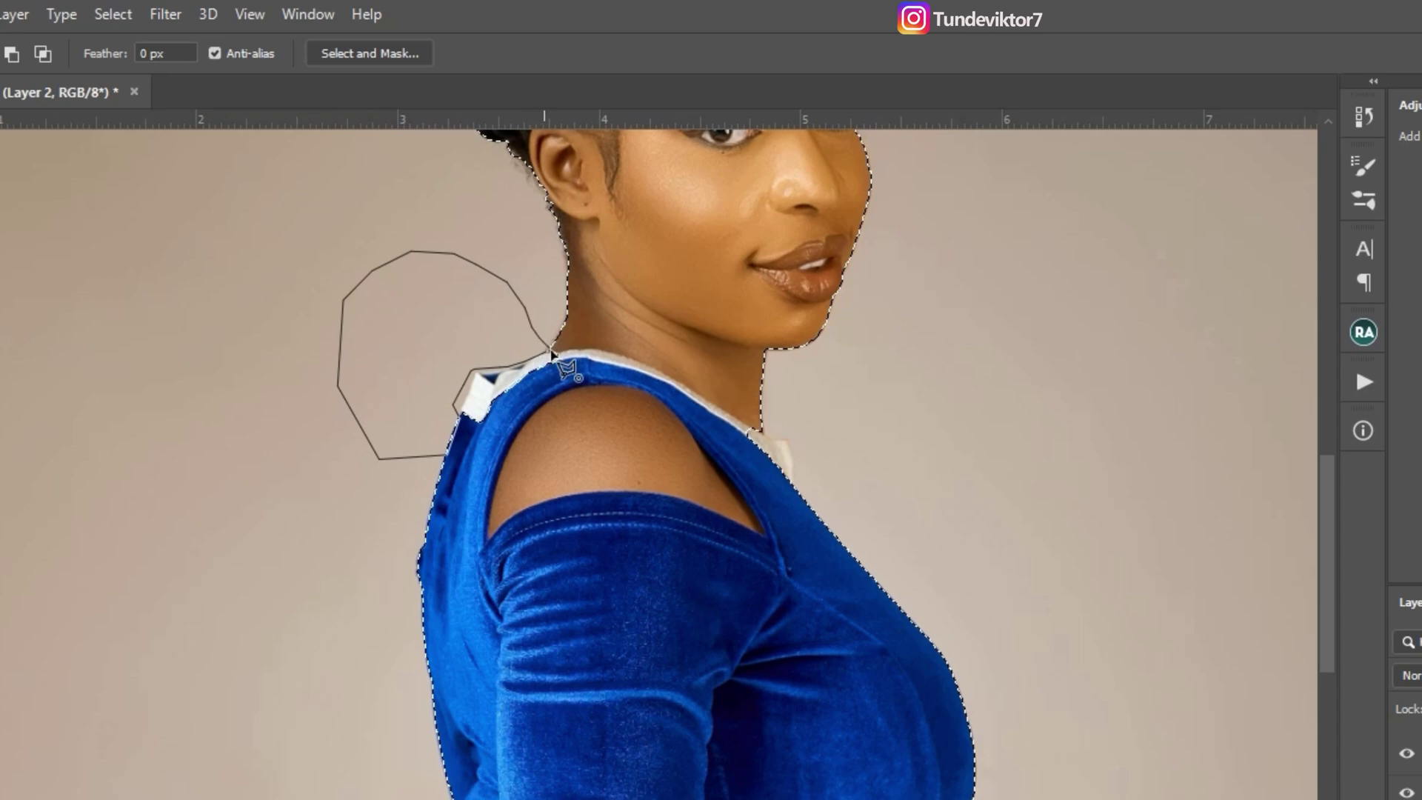
{"action": "left_click", "coordinate": [551, 353]}
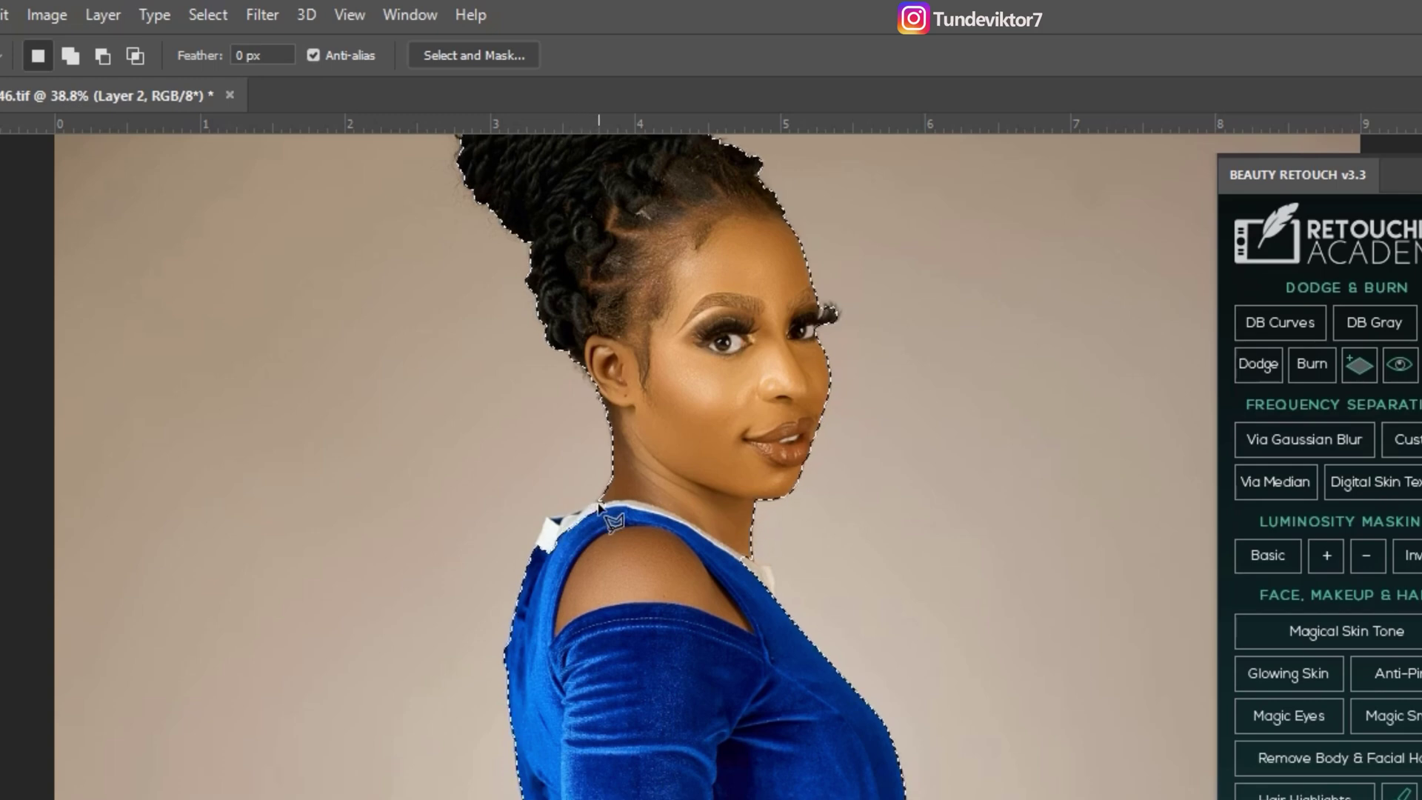
- Add the white collar behind the neck to the selection, tracing its outer edge and closing the outline inside the shoulder
{"action": "key", "text": "shift"}
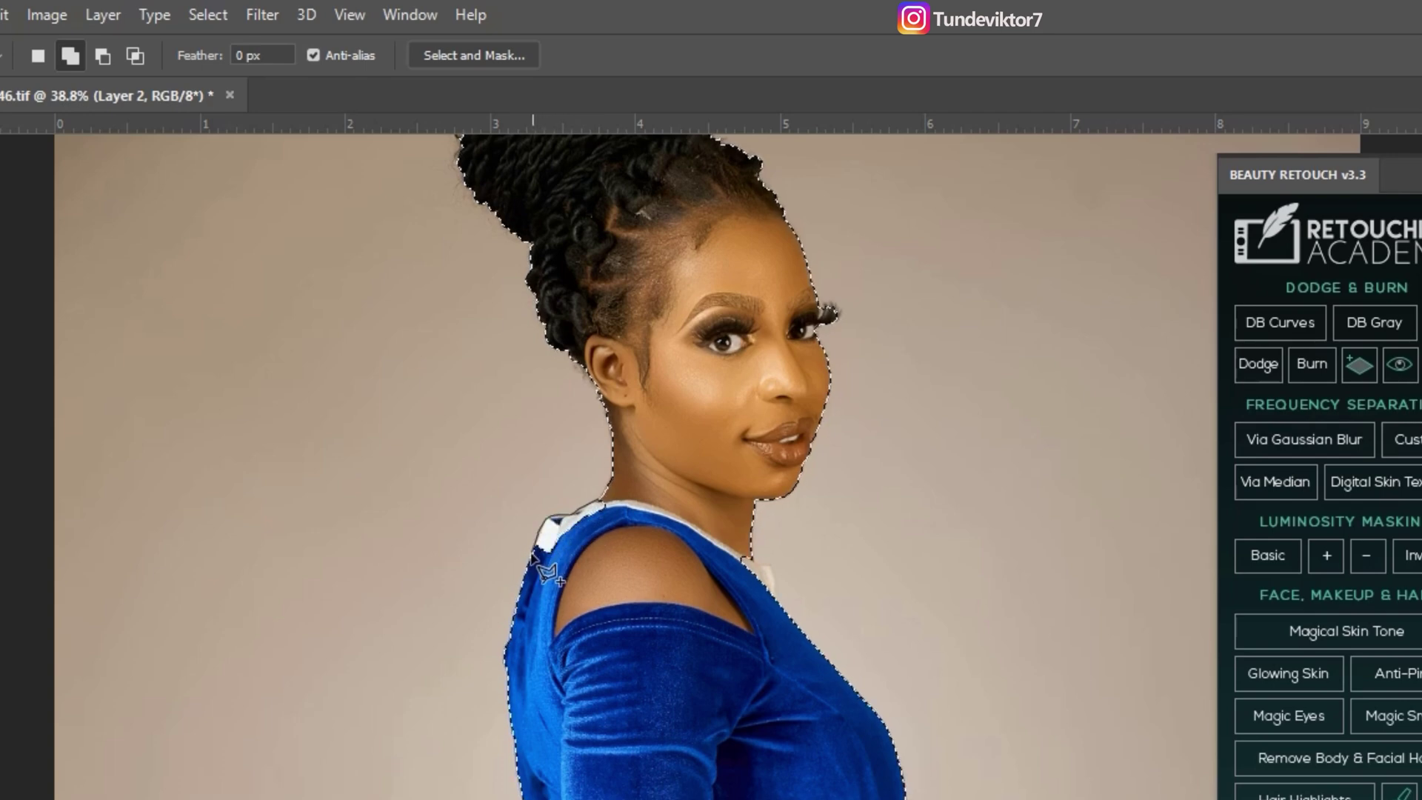
{"action": "left_click", "coordinate": [559, 613]}
{"action": "left_click", "coordinate": [603, 620]}
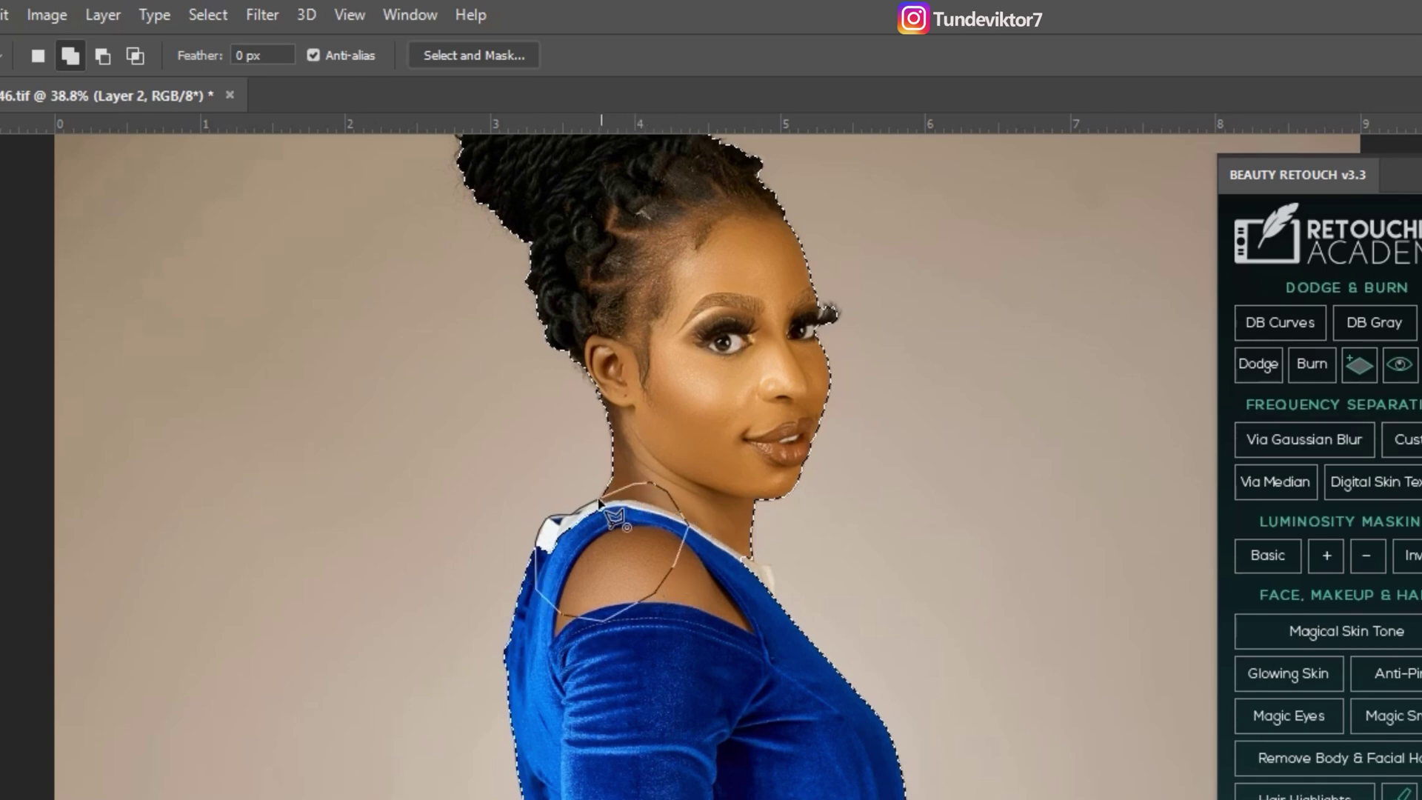
{"action": "left_click", "coordinate": [598, 505]}
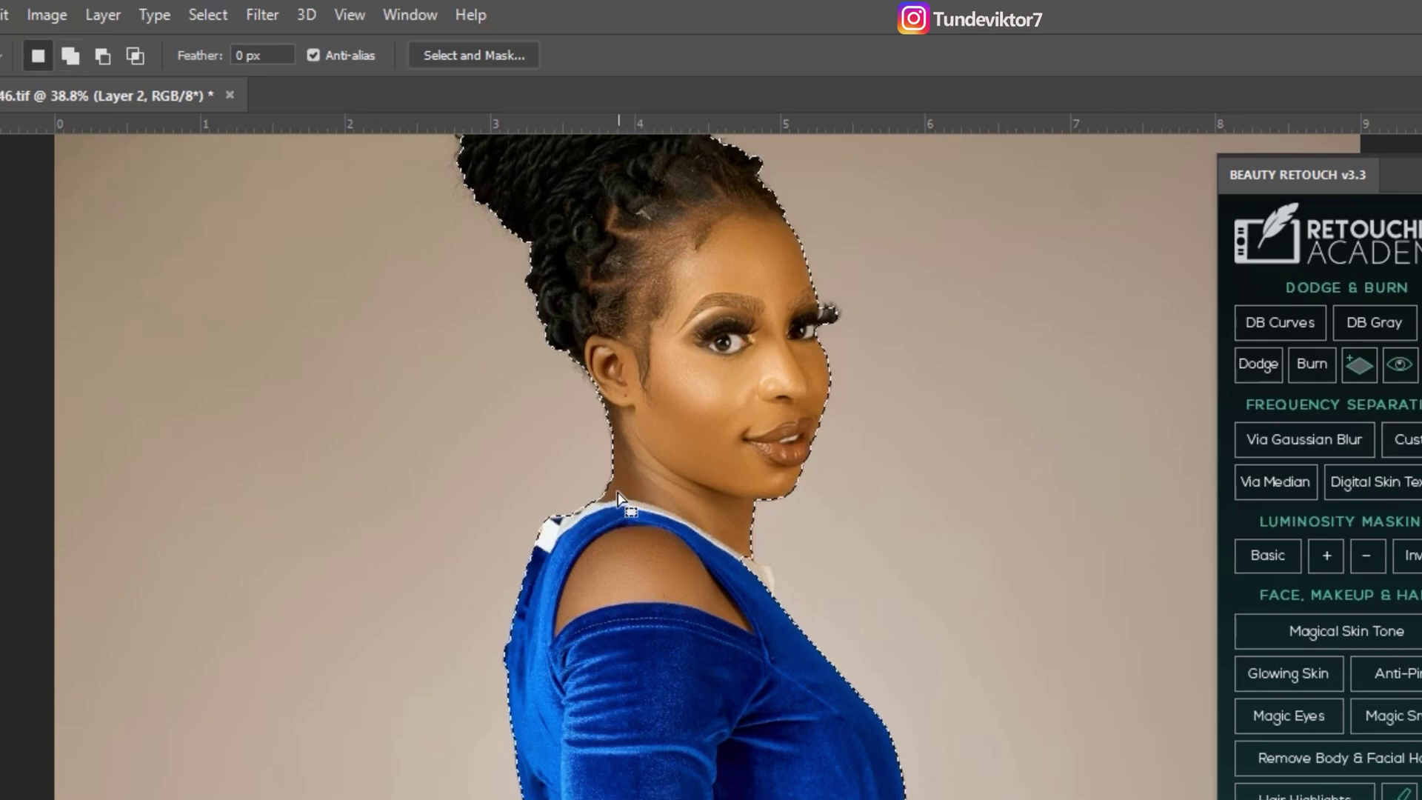
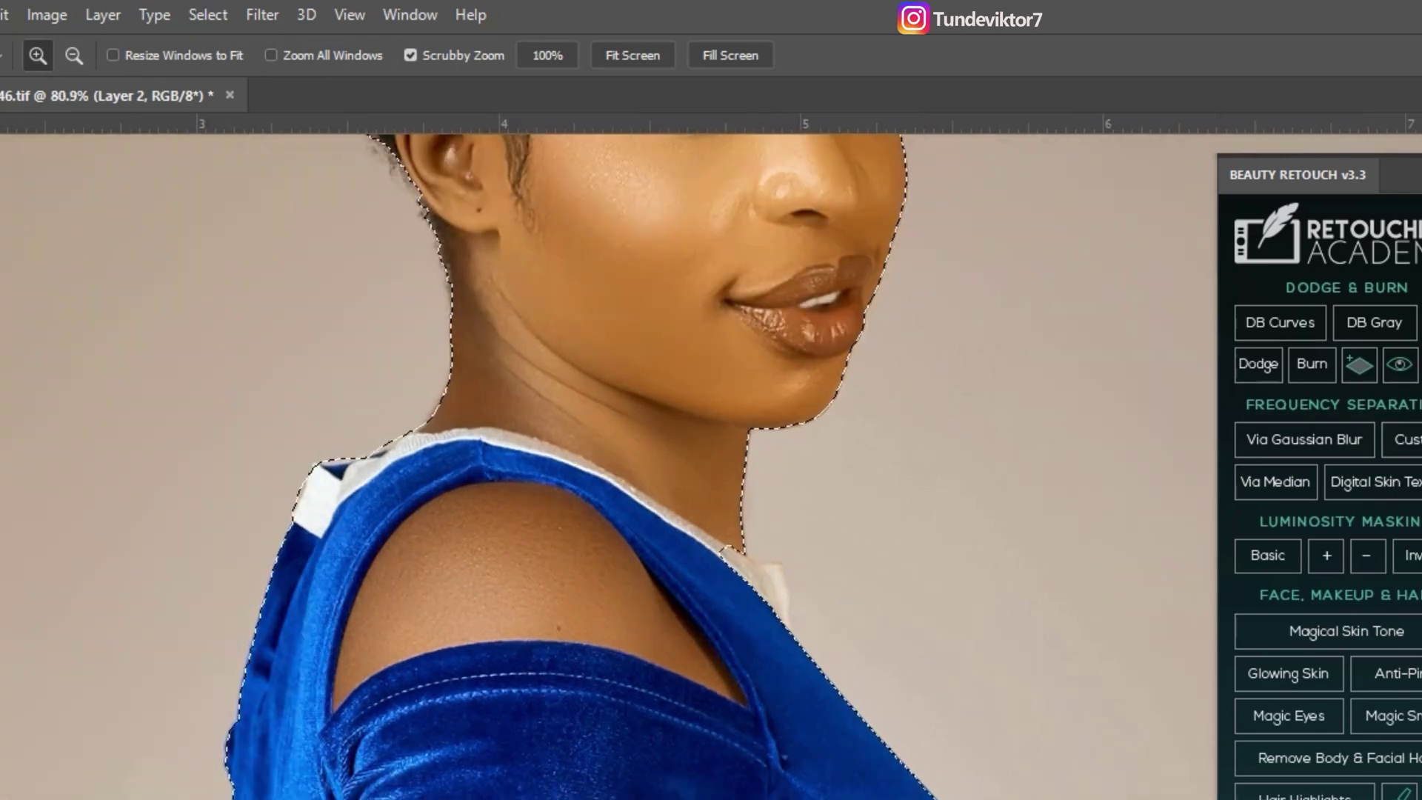
- Add the white collar tip below the chin to the selection, closing the Polygonal Lasso outline inside the blue dress
{"action": "key", "text": "l"}
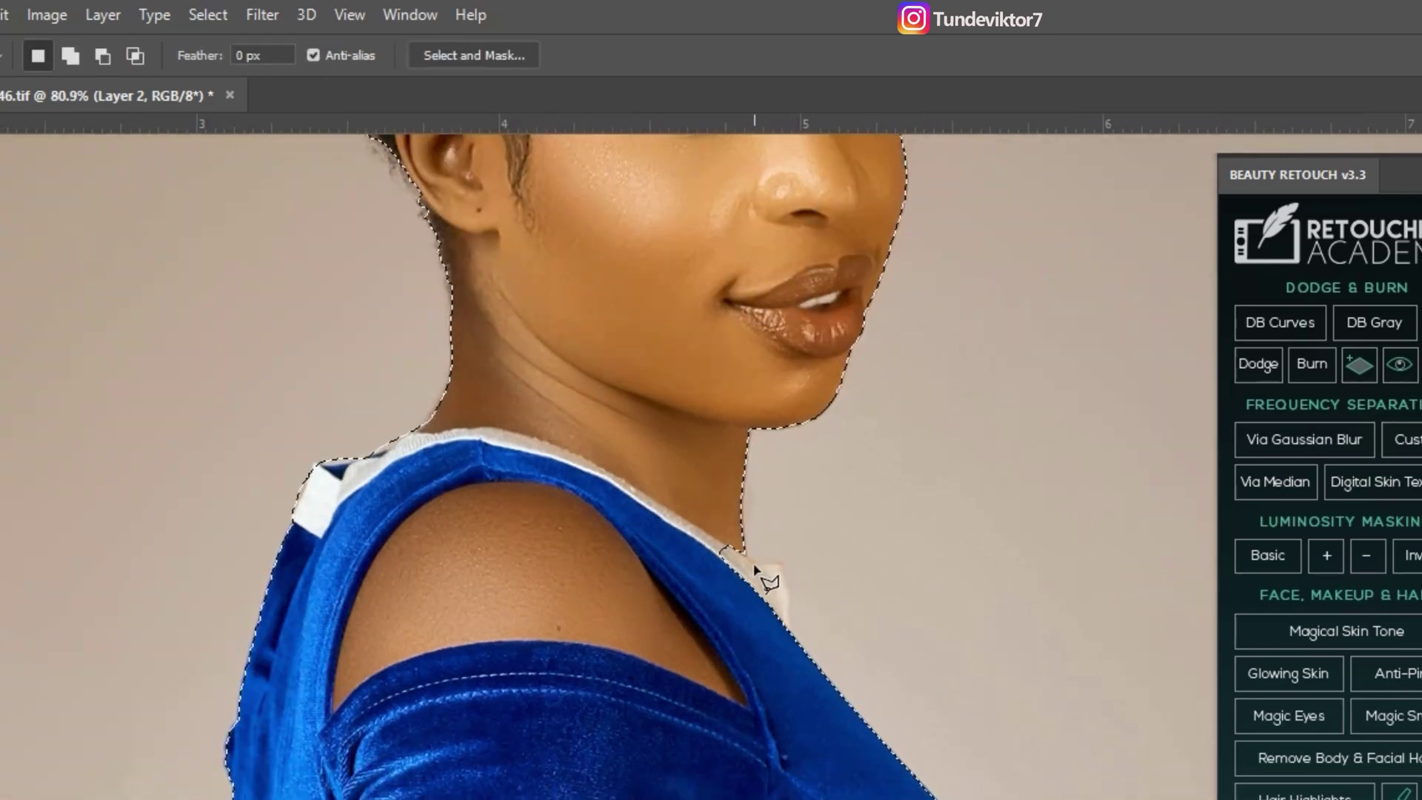
{"action": "key", "text": "shift"}
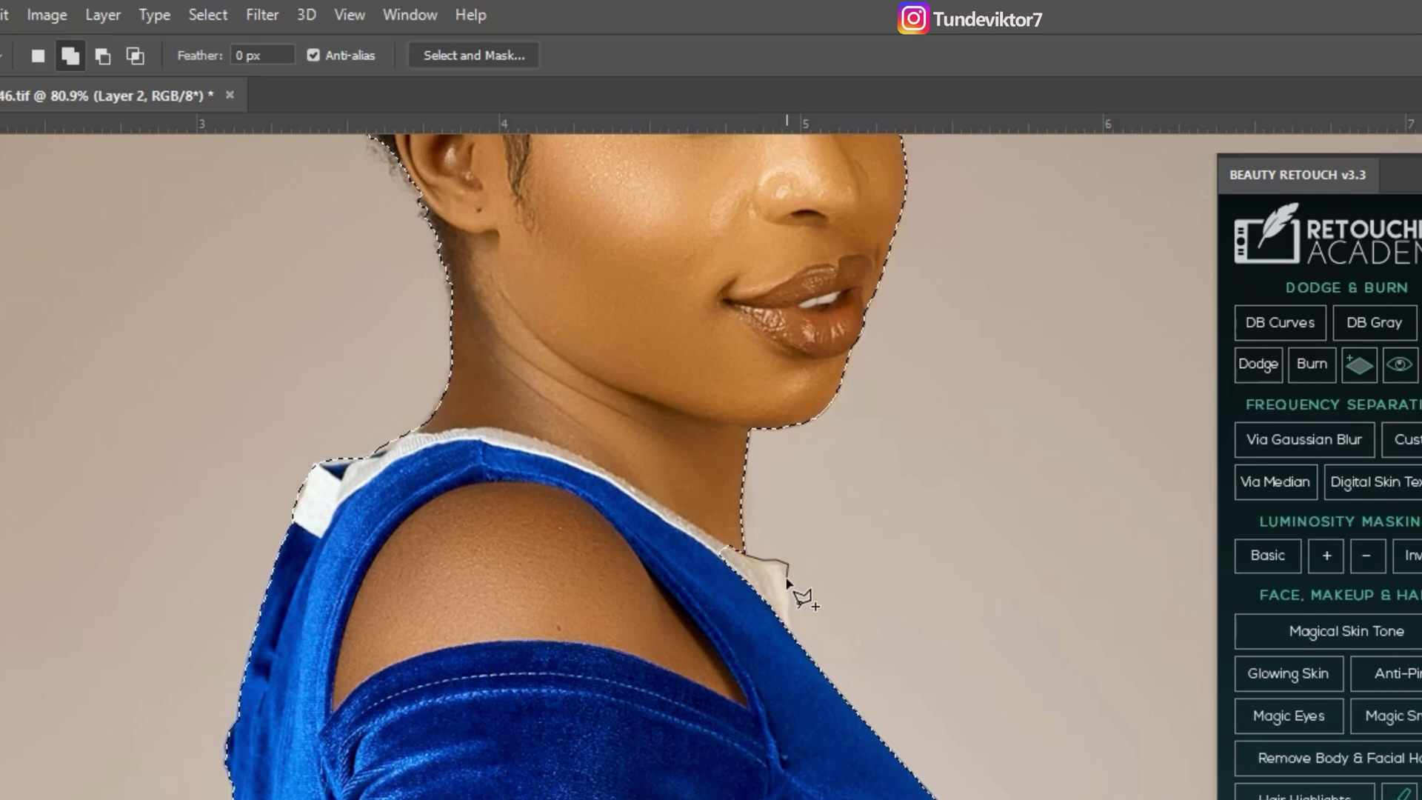
{"action": "mouse_move", "coordinate": [786, 659]}
{"action": "left_mouse_down"}
{"action": "mouse_move", "coordinate": [696, 660]}
{"action": "mouse_move", "coordinate": [668, 623]}
{"action": "mouse_move", "coordinate": [676, 521]}
{"action": "left_mouse_up"}
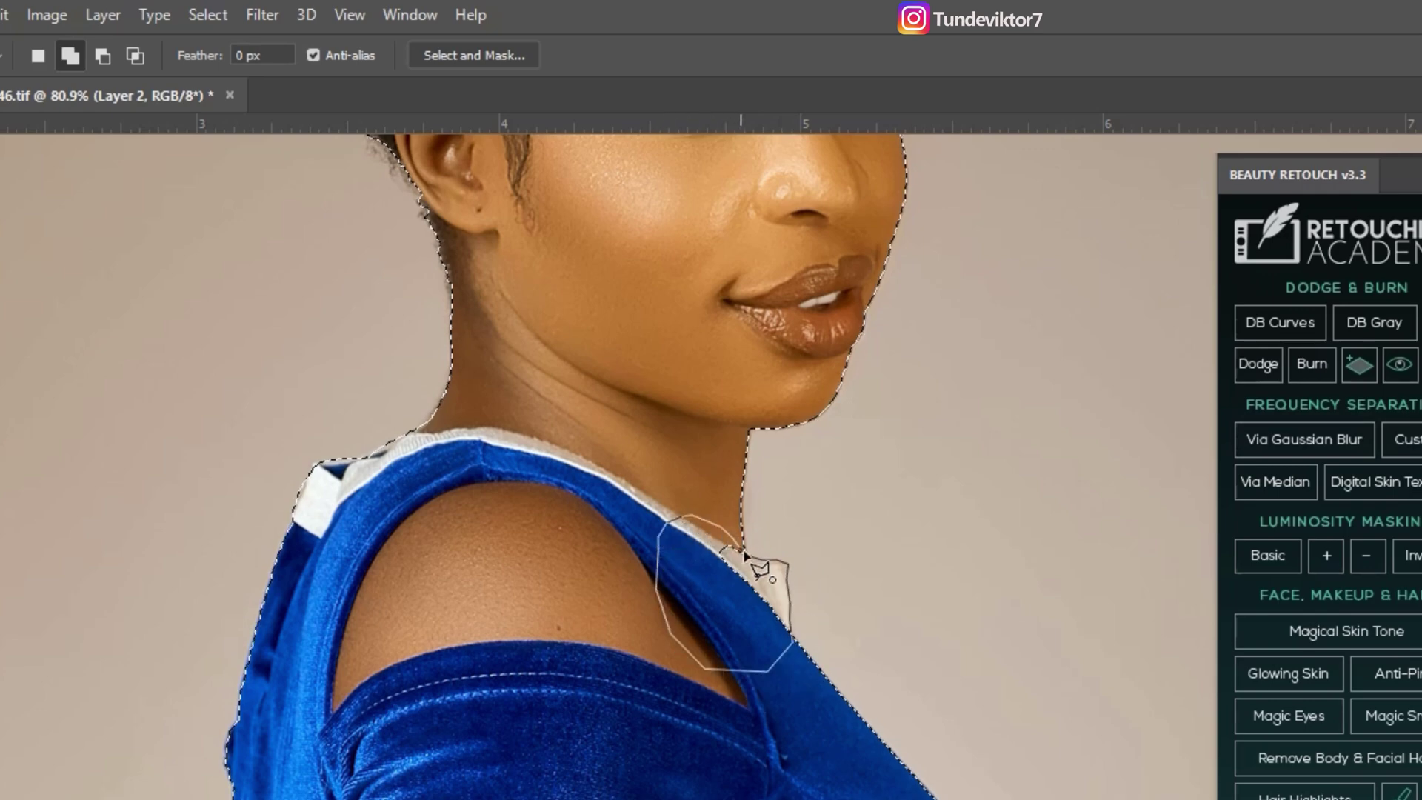
{"action": "left_click_drag", "start_coordinate": [746, 556], "coordinate": [744, 554]}
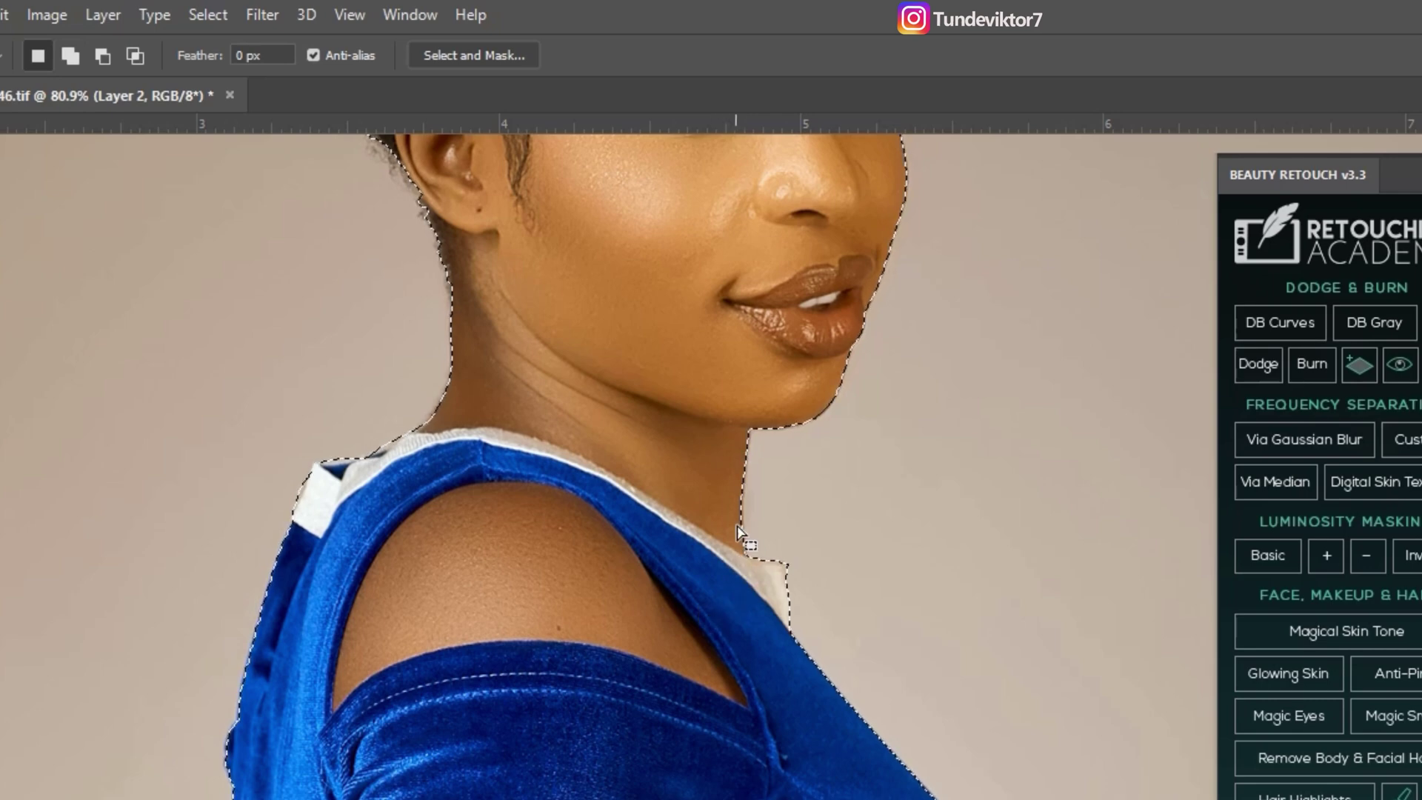
- Subtract the woman's hair and ear from the selection by tracing along the hairline and around the bun
{"action": "key", "text": "z"}
{"action": "left_click_drag", "start_coordinate": [840, 448], "coordinate": [746, 452]}
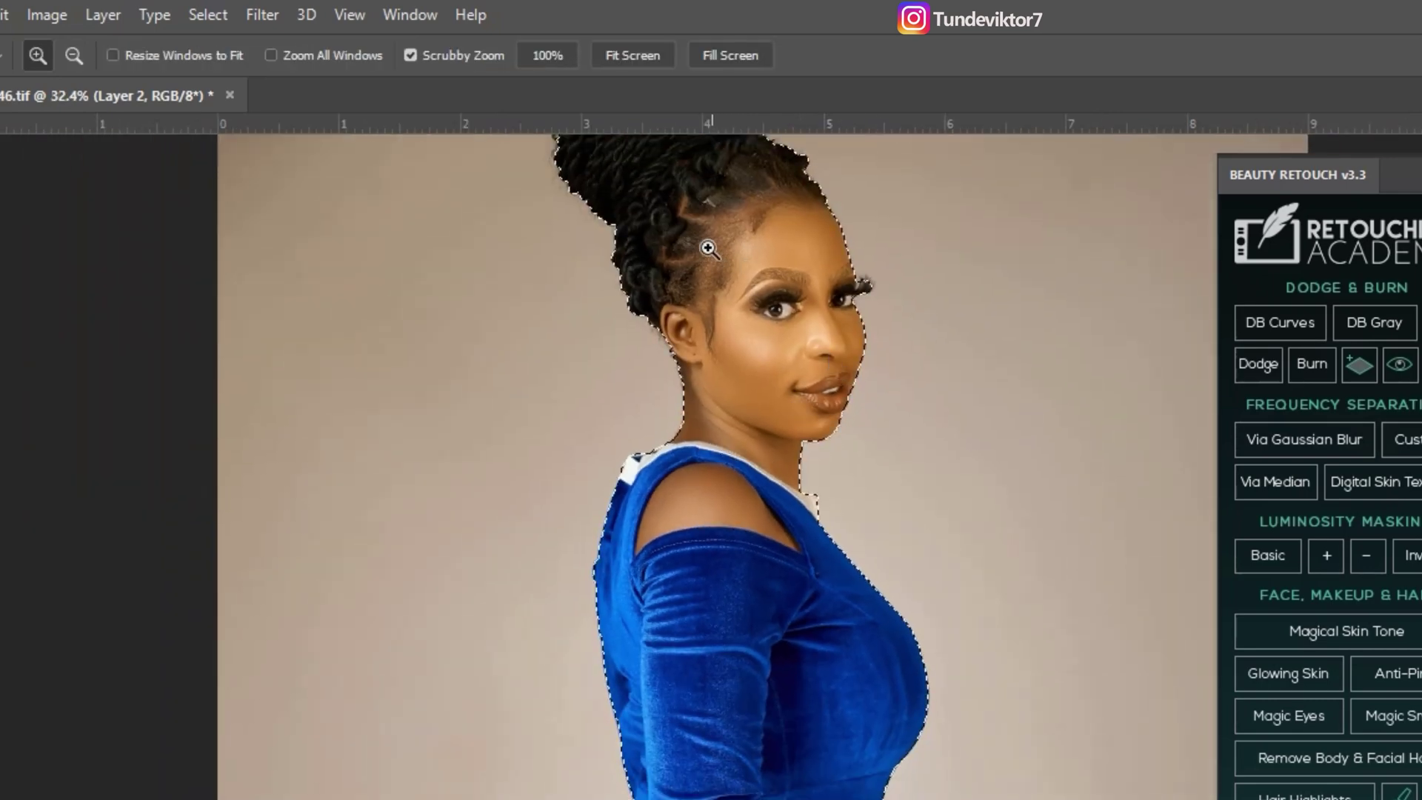
{"action": "mouse_move", "coordinate": [708, 248]}
{"action": "left_mouse_down"}
{"action": "mouse_move", "coordinate": [759, 294]}
{"action": "mouse_move", "coordinate": [727, 476]}
{"action": "left_mouse_up"}
{"action": "key", "text": "l"}
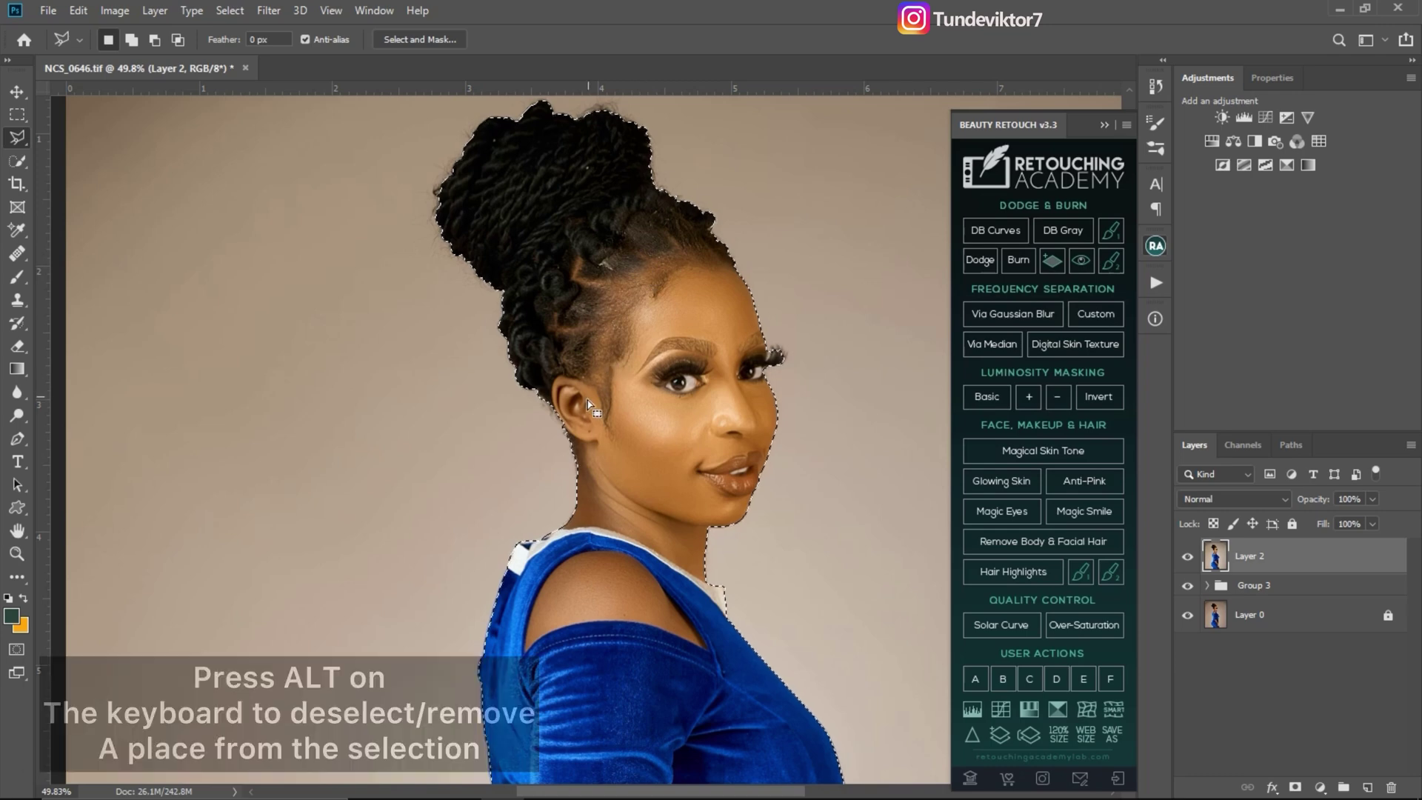
{"action": "key", "text": "alt"}
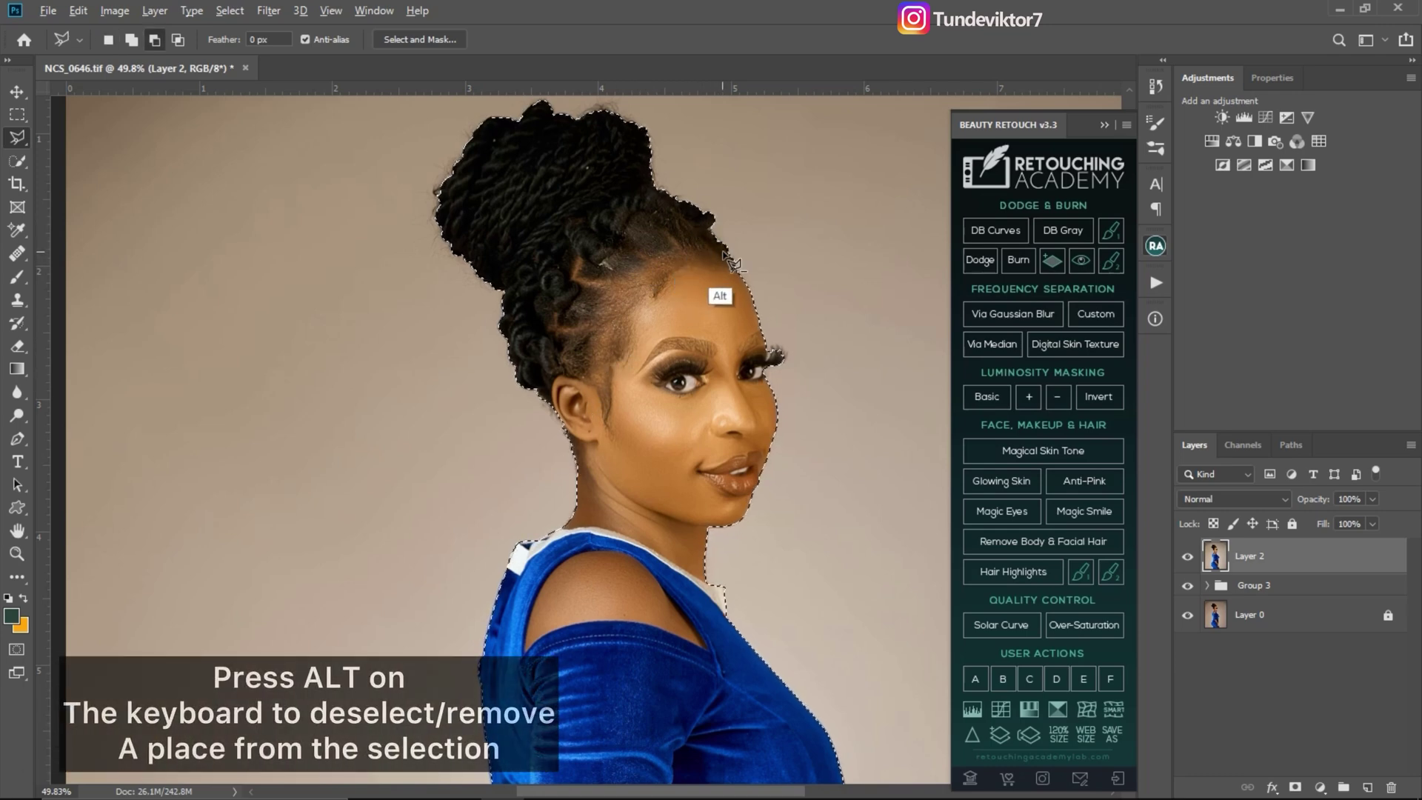
{"action": "scroll", "coordinate": [730, 266], "scroll_direction": "down", "scroll_amount": 2}
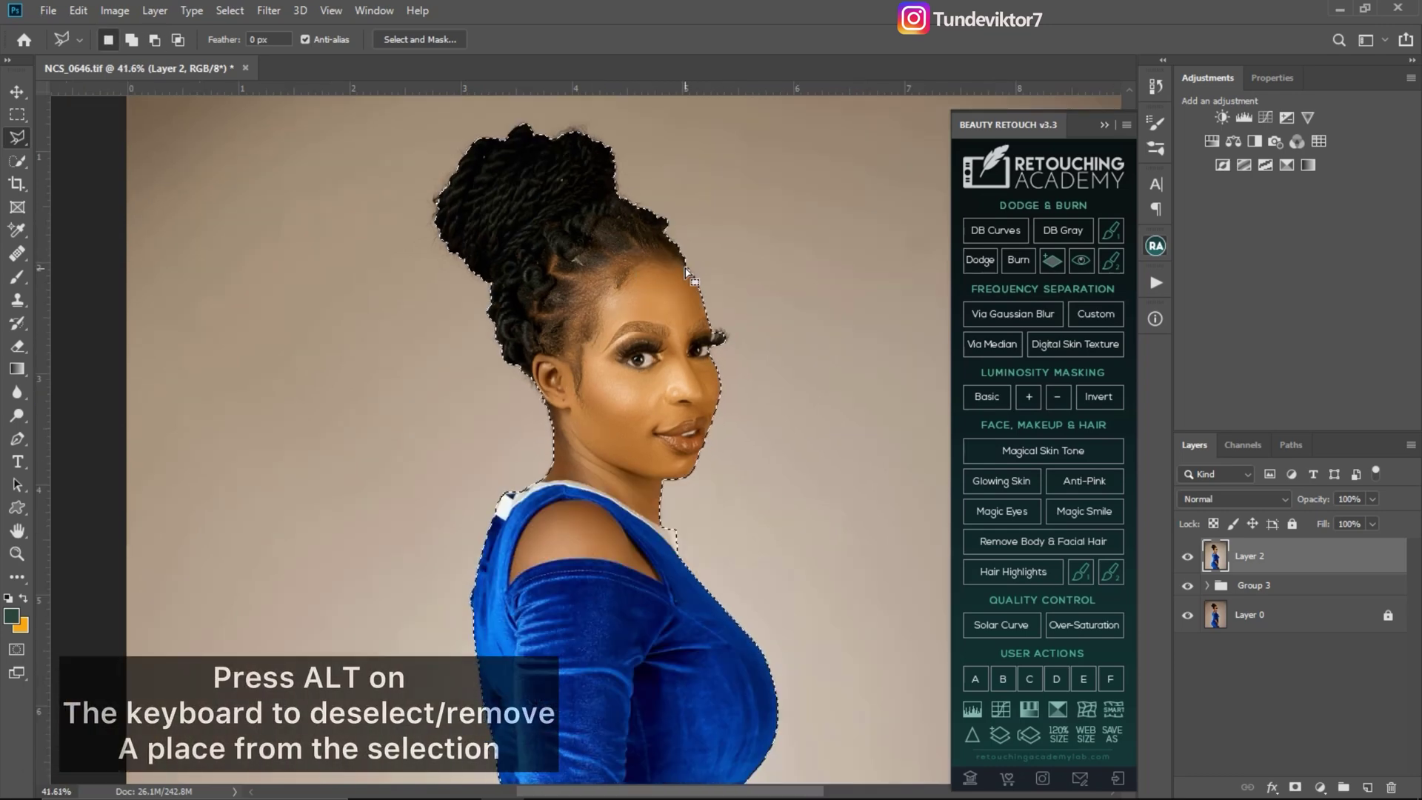
{"action": "key", "text": "alt"}
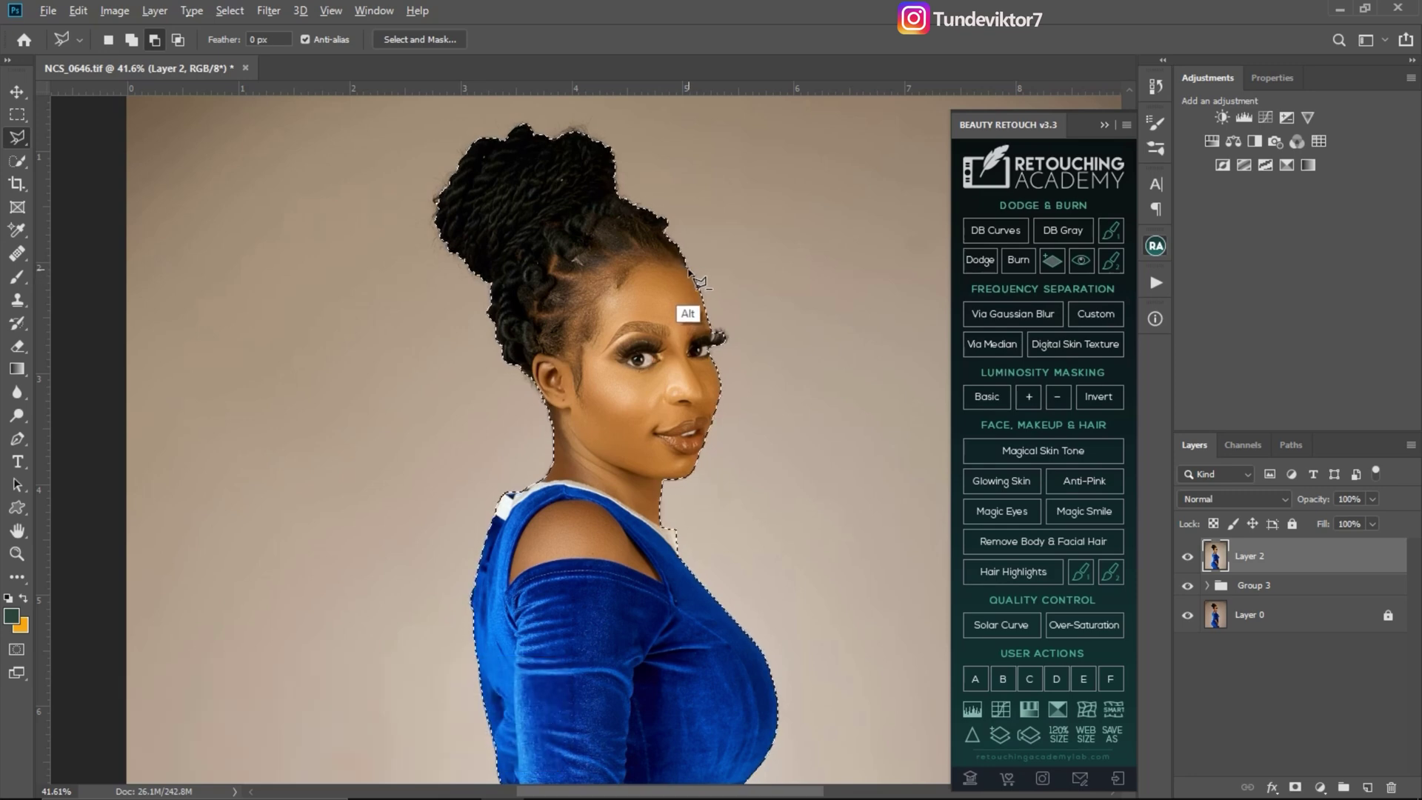
{"action": "left_click", "coordinate": [628, 268]}
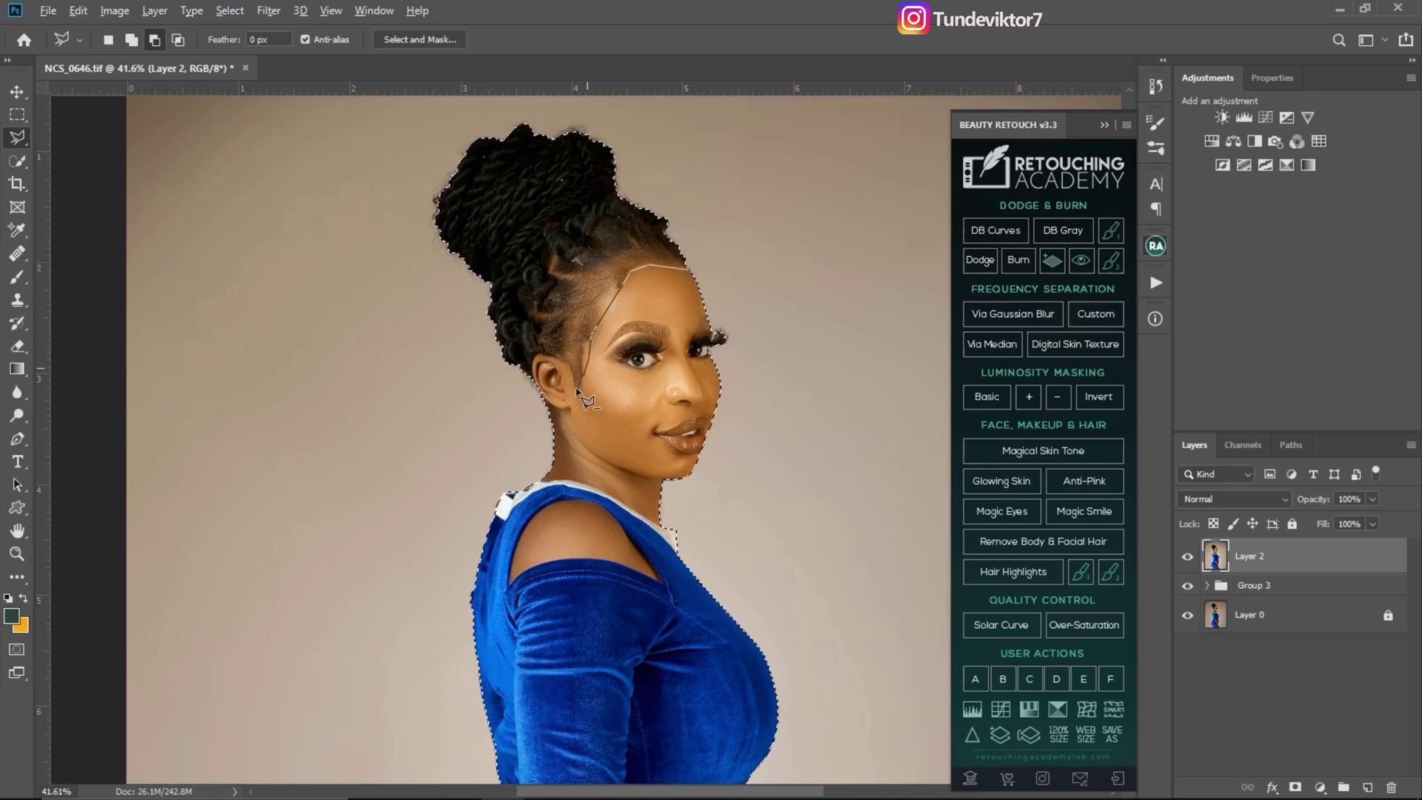
{"action": "mouse_move", "coordinate": [577, 390]}
{"action": "left_mouse_down"}
{"action": "mouse_move", "coordinate": [537, 428]}
{"action": "mouse_move", "coordinate": [490, 413]}
{"action": "mouse_move", "coordinate": [419, 315]}
{"action": "mouse_move", "coordinate": [393, 230]}
{"action": "mouse_move", "coordinate": [428, 133]}
{"action": "mouse_move", "coordinate": [542, 108]}
{"action": "mouse_move", "coordinate": [601, 121]}
{"action": "mouse_move", "coordinate": [654, 142]}
{"action": "mouse_move", "coordinate": [716, 214]}
{"action": "left_mouse_up"}
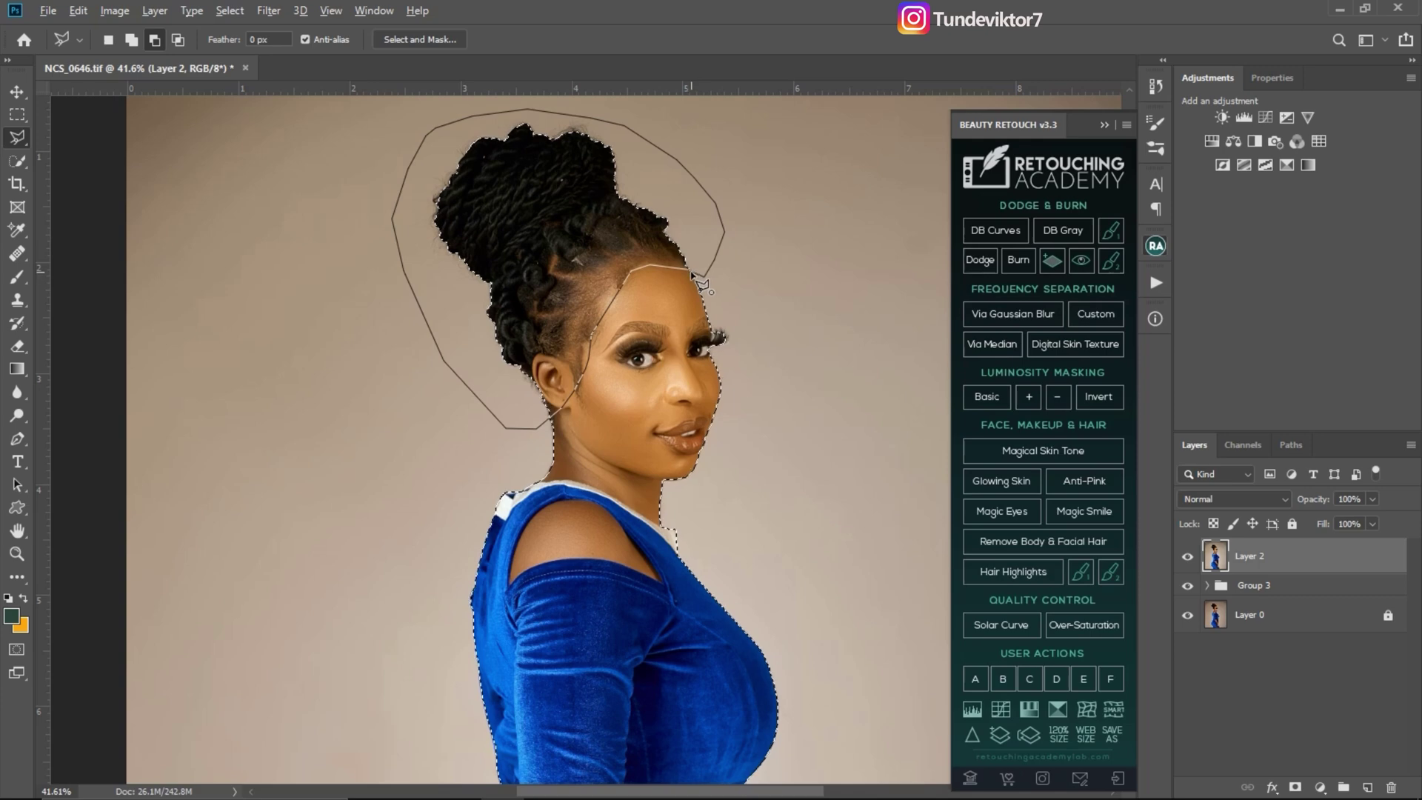
{"action": "left_click_drag", "start_coordinate": [692, 273], "coordinate": [689, 272]}
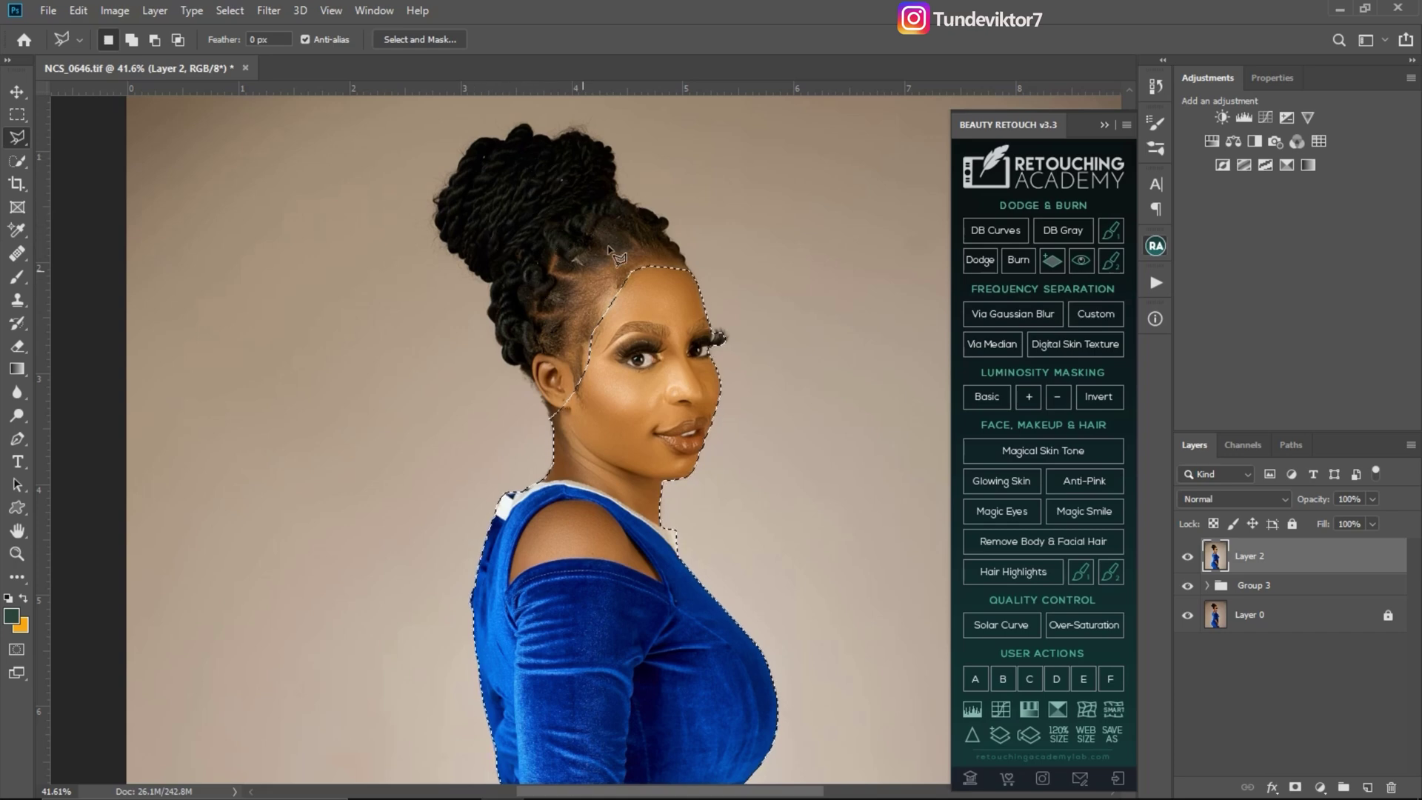
- Add the woman's hair and ear back to the selection, tracing closely along the outer edge of the hair
{"action": "key", "text": "shift"}
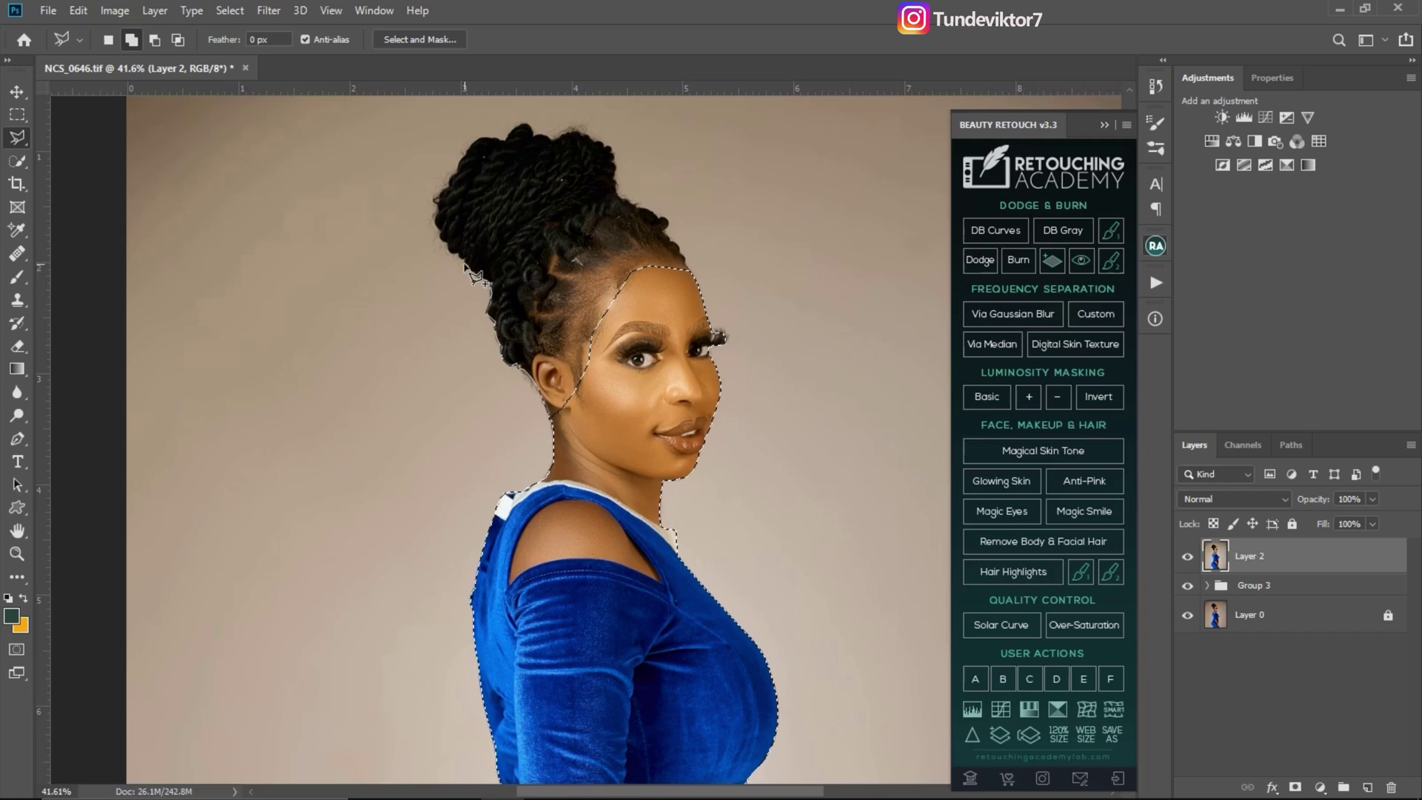
{"action": "left_click", "coordinate": [439, 229]}
{"action": "left_click", "coordinate": [432, 220]}
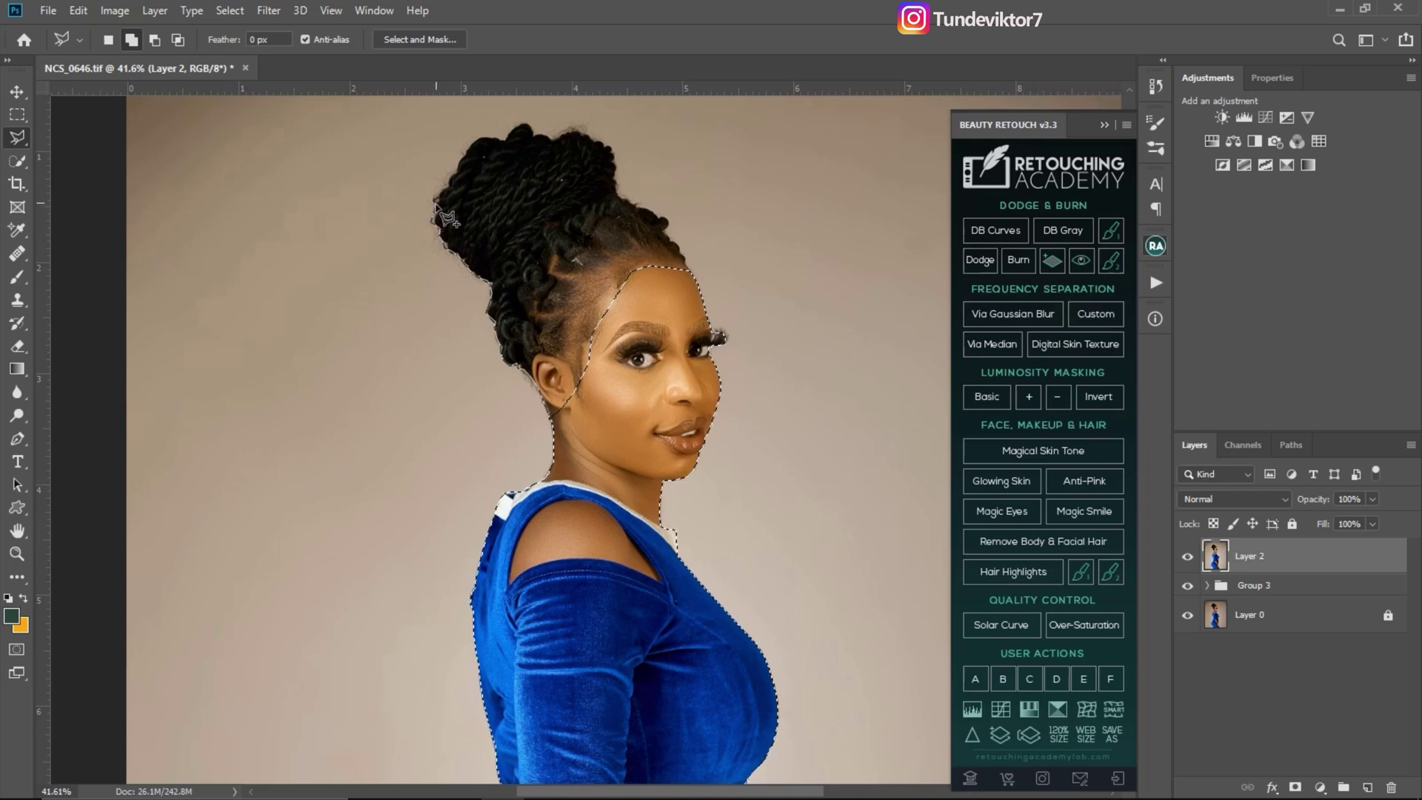
{"action": "mouse_move", "coordinate": [436, 206]}
{"action": "left_mouse_down"}
{"action": "mouse_move", "coordinate": [470, 141]}
{"action": "mouse_move", "coordinate": [523, 120]}
{"action": "mouse_move", "coordinate": [608, 143]}
{"action": "left_mouse_up"}
{"action": "mouse_move", "coordinate": [619, 193]}
{"action": "left_mouse_down"}
{"action": "mouse_move", "coordinate": [668, 220]}
{"action": "mouse_move", "coordinate": [701, 279]}
{"action": "mouse_move", "coordinate": [660, 288]}
{"action": "mouse_move", "coordinate": [563, 431]}
{"action": "left_mouse_up"}
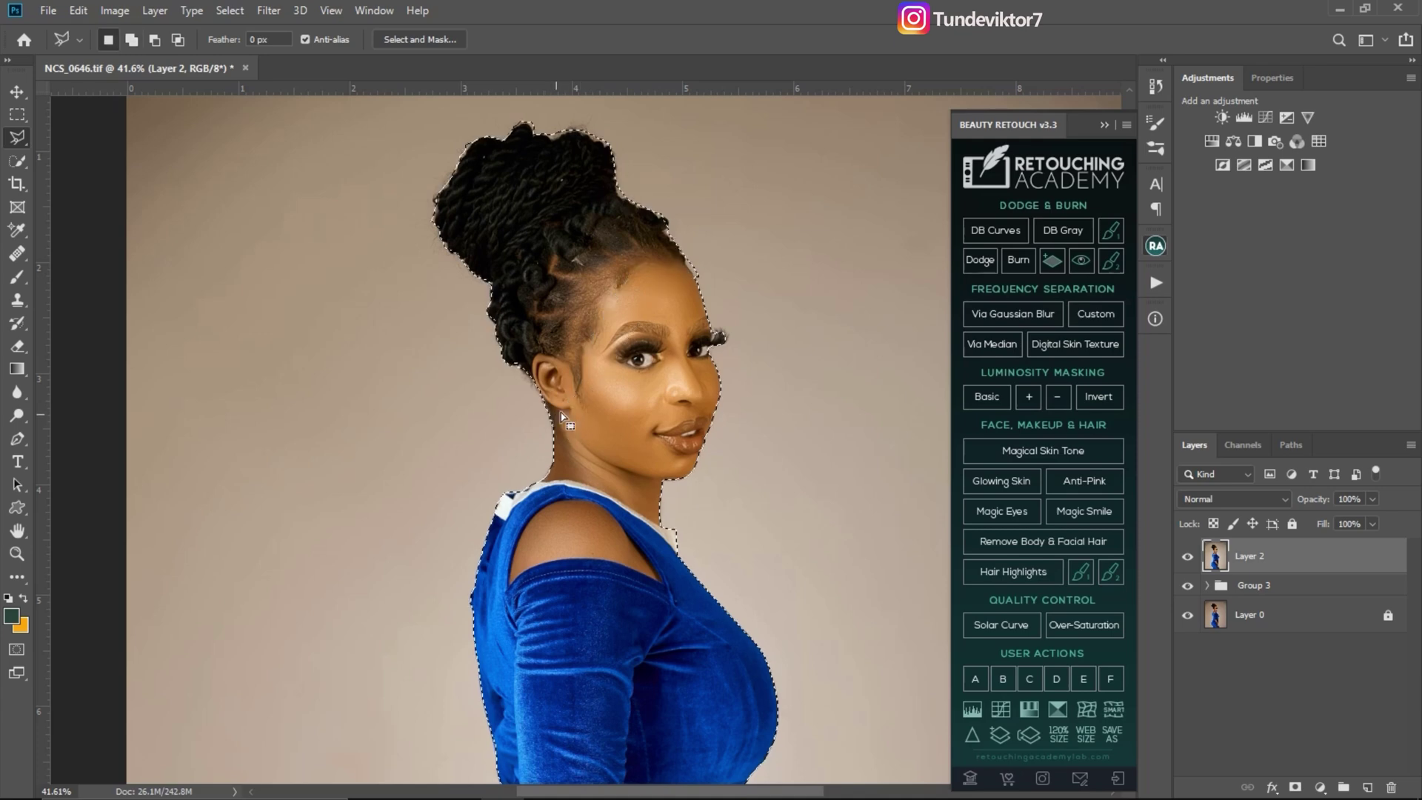
{"action": "key", "text": "a"}
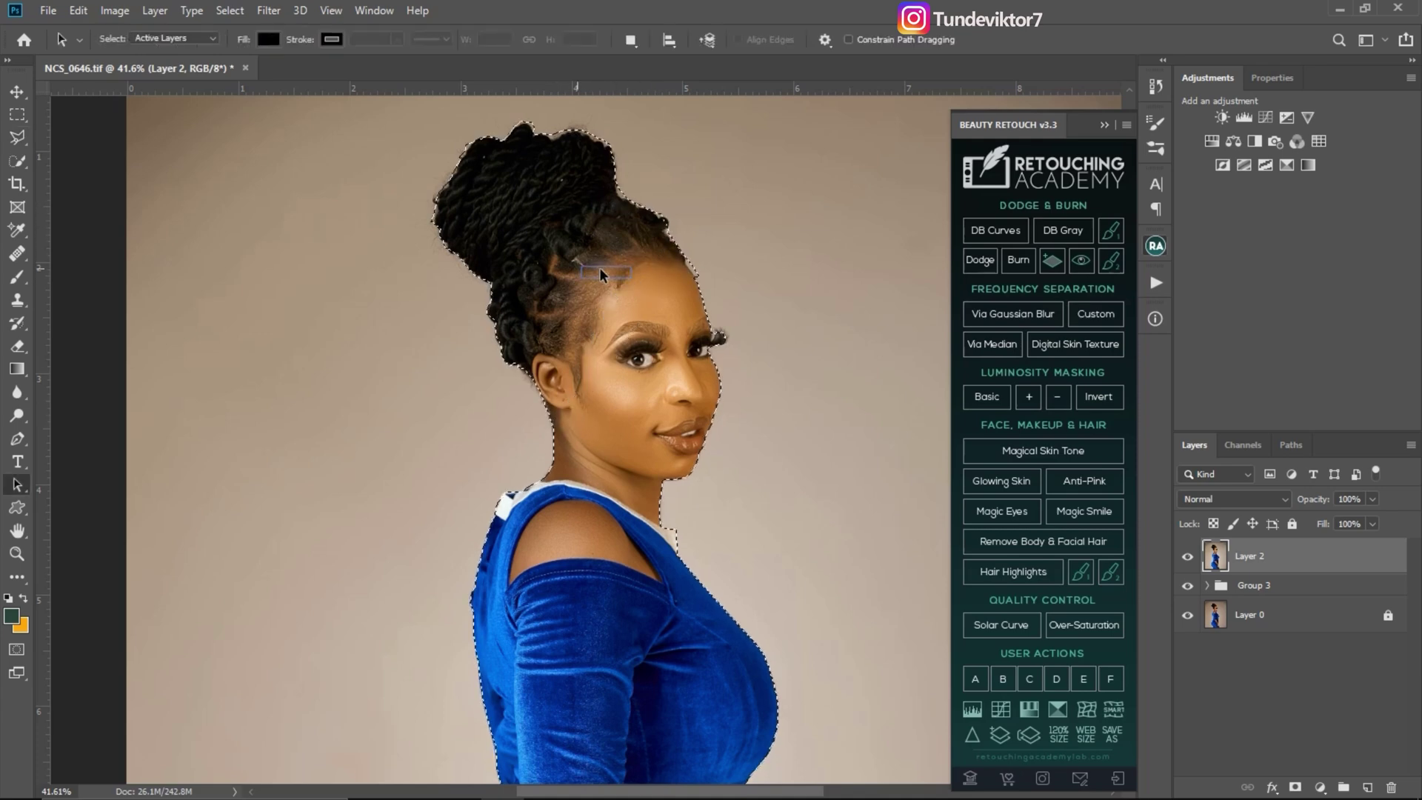
{"action": "key", "text": "l"}
{"action": "scroll", "coordinate": [619, 296], "scroll_direction": "down", "scroll_amount": 2}
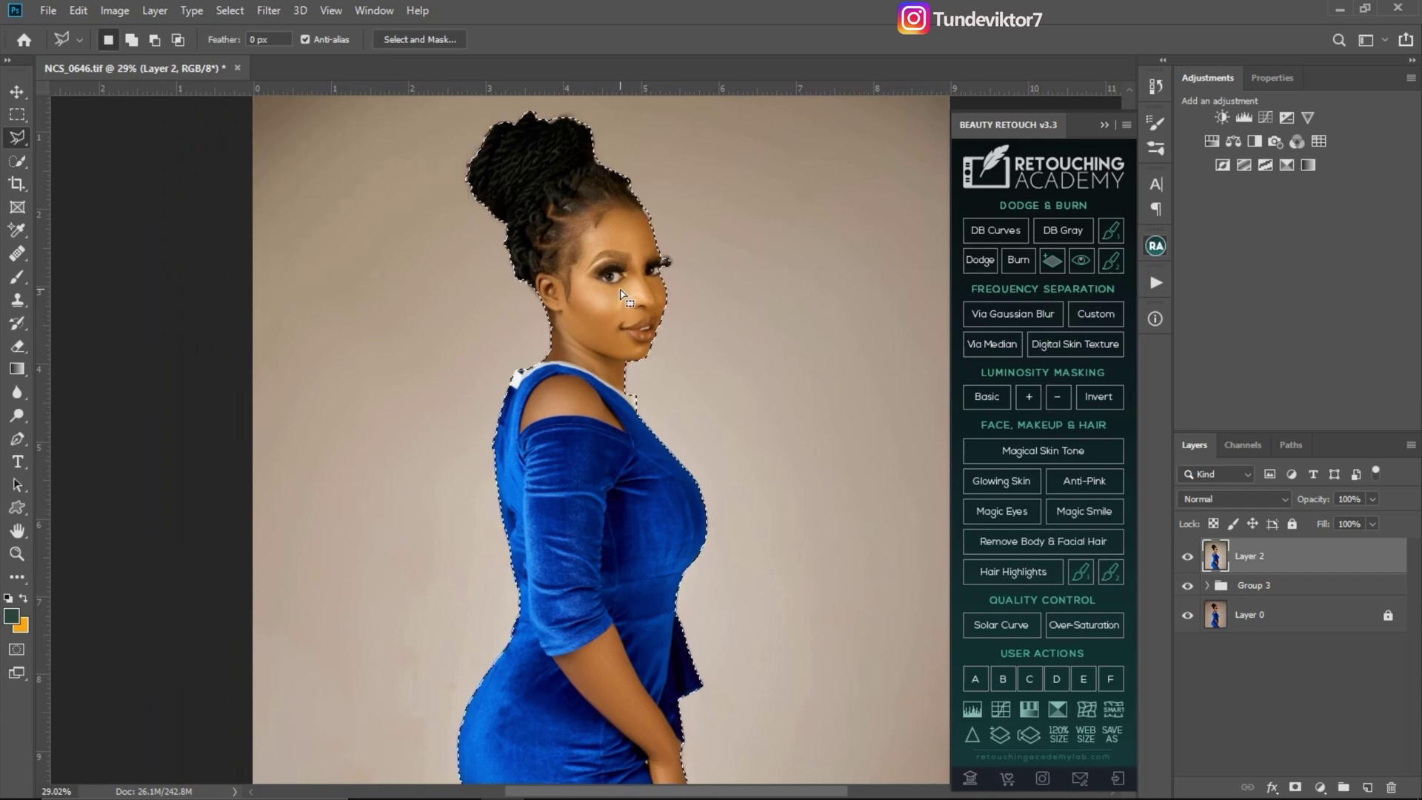
{"action": "key", "text": "shift"}
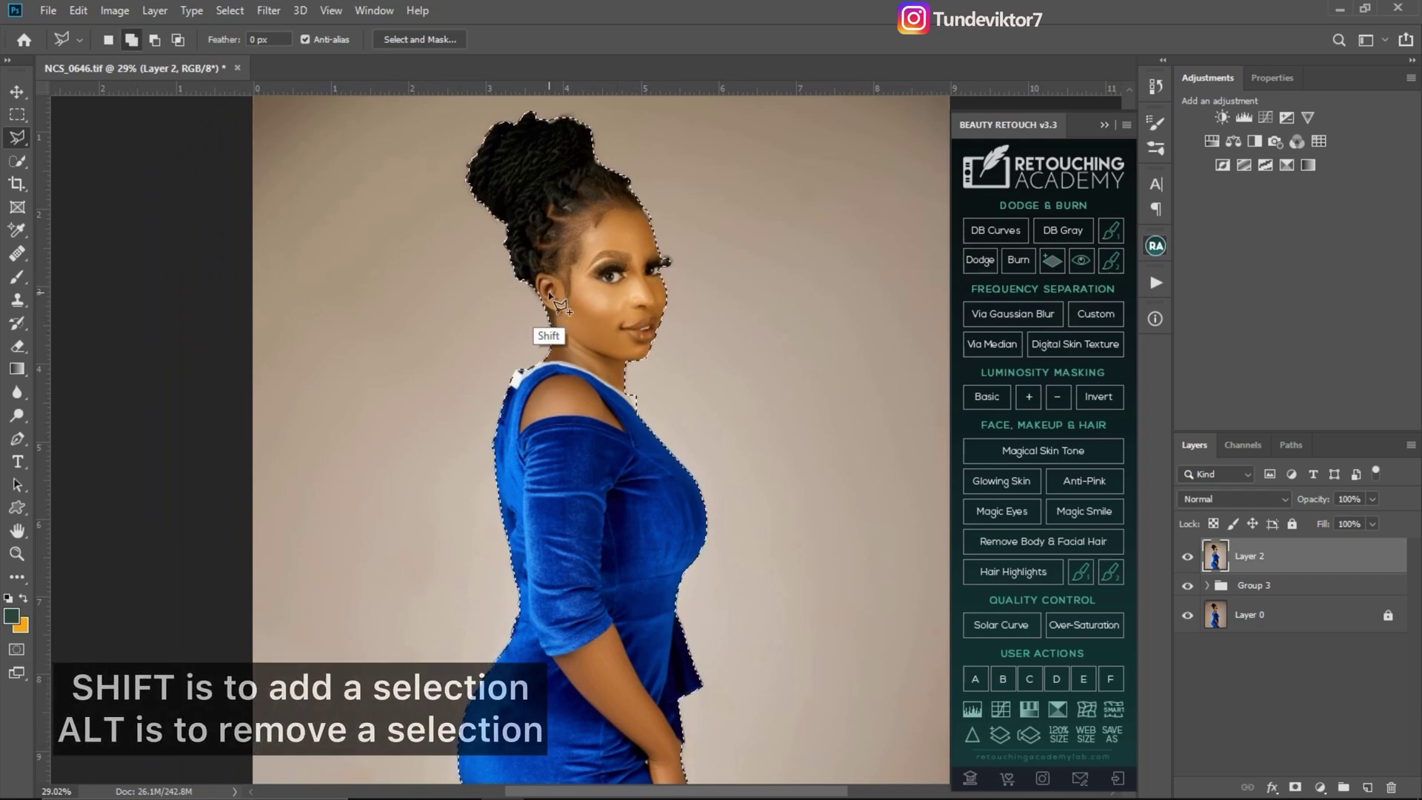
{"action": "key", "text": "alt"}
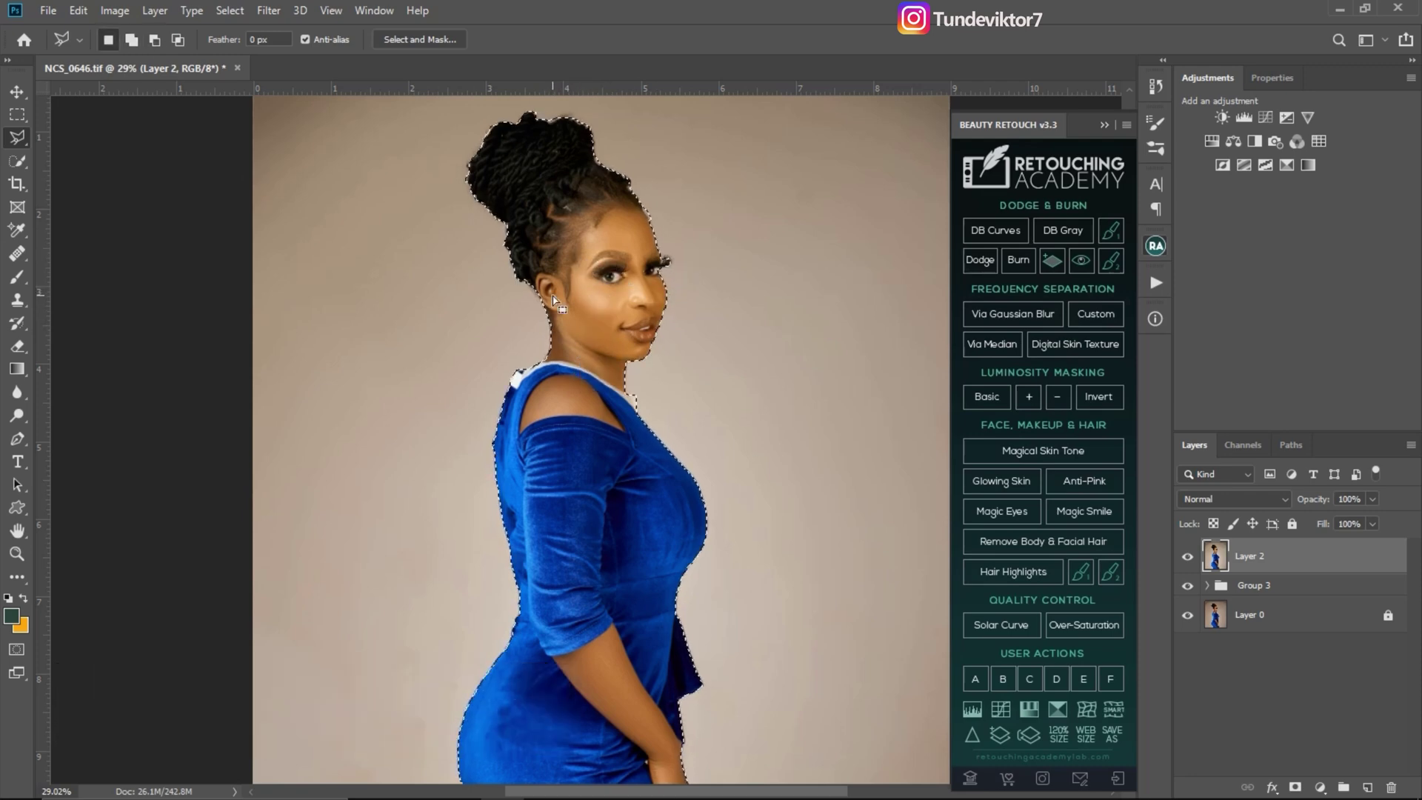
- Add a layer mask to Layer 2 from the active selection of the woman
{"action": "key", "text": "shift"}
{"action": "key", "text": "alt"}
{"action": "key", "text": "z"}
{"action": "left_click_drag", "start_coordinate": [632, 299], "coordinate": [619, 222]}
{"action": "left_click_drag", "start_coordinate": [634, 305], "coordinate": [604, 289]}
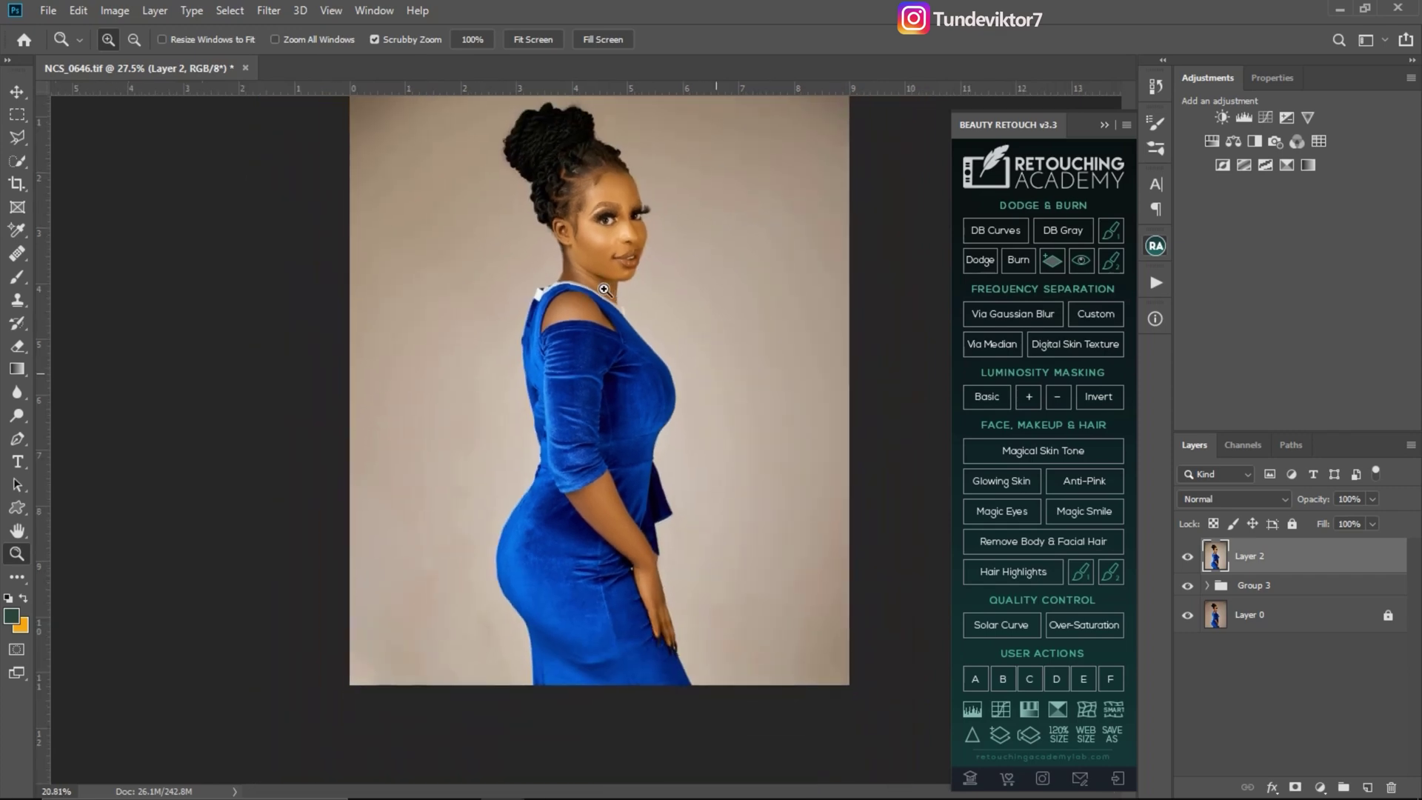
{"action": "scroll", "coordinate": [605, 289], "scroll_direction": "up", "scroll_amount": 2}
{"action": "key", "text": "ctrl+z"}
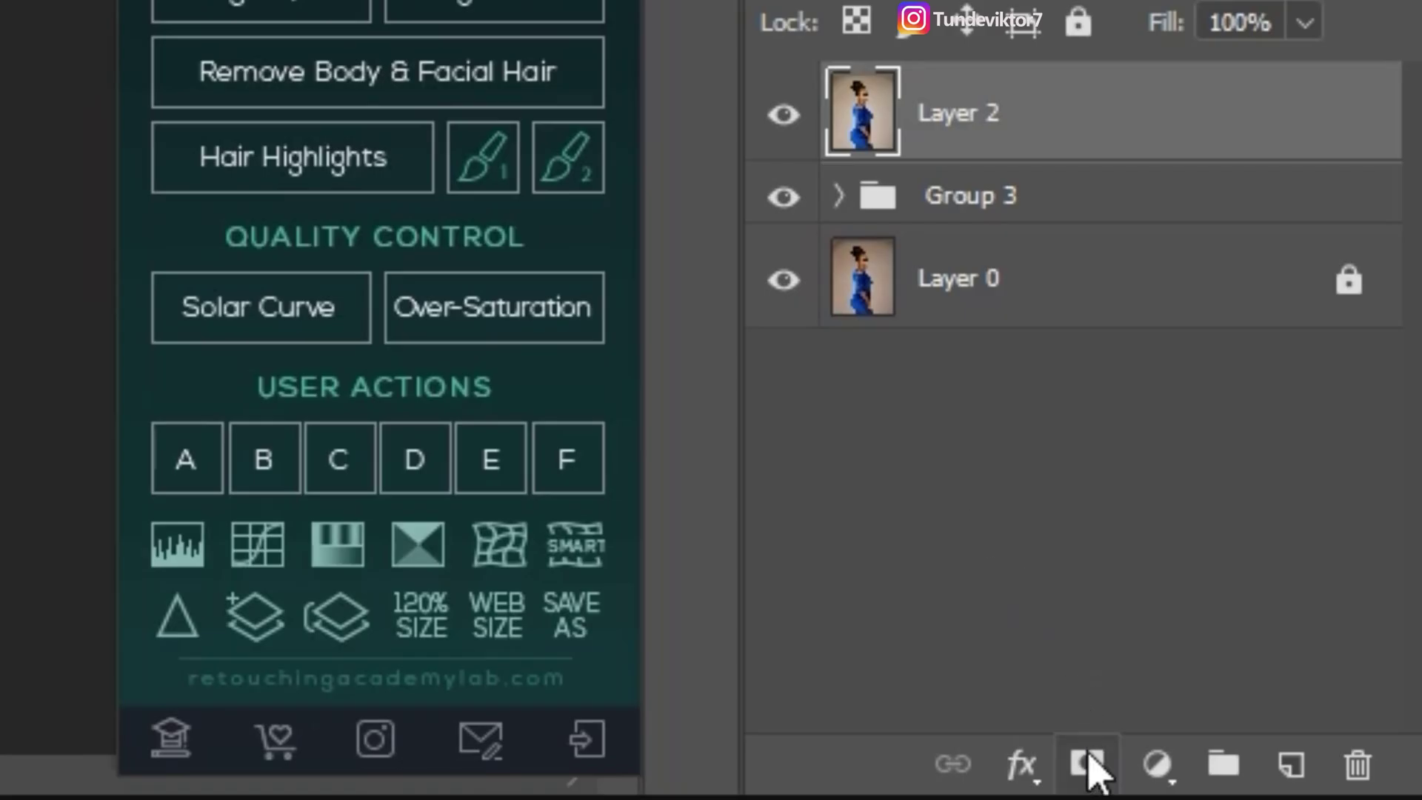
{"action": "left_click", "coordinate": [1087, 762]}
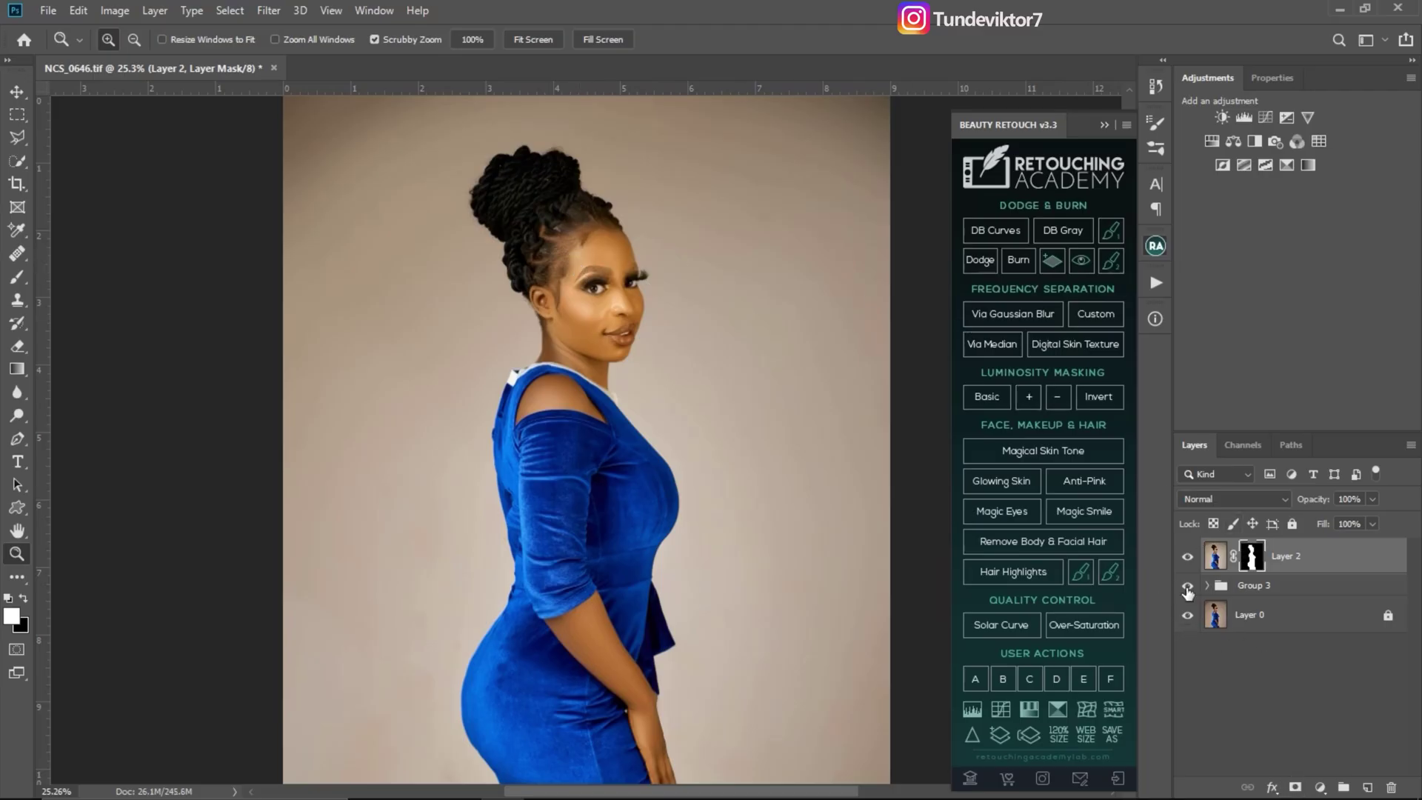
- Hide Group 3 and Layer 0 so only the masked Layer 2 shows on transparency
{"action": "left_click", "coordinate": [1187, 616]}
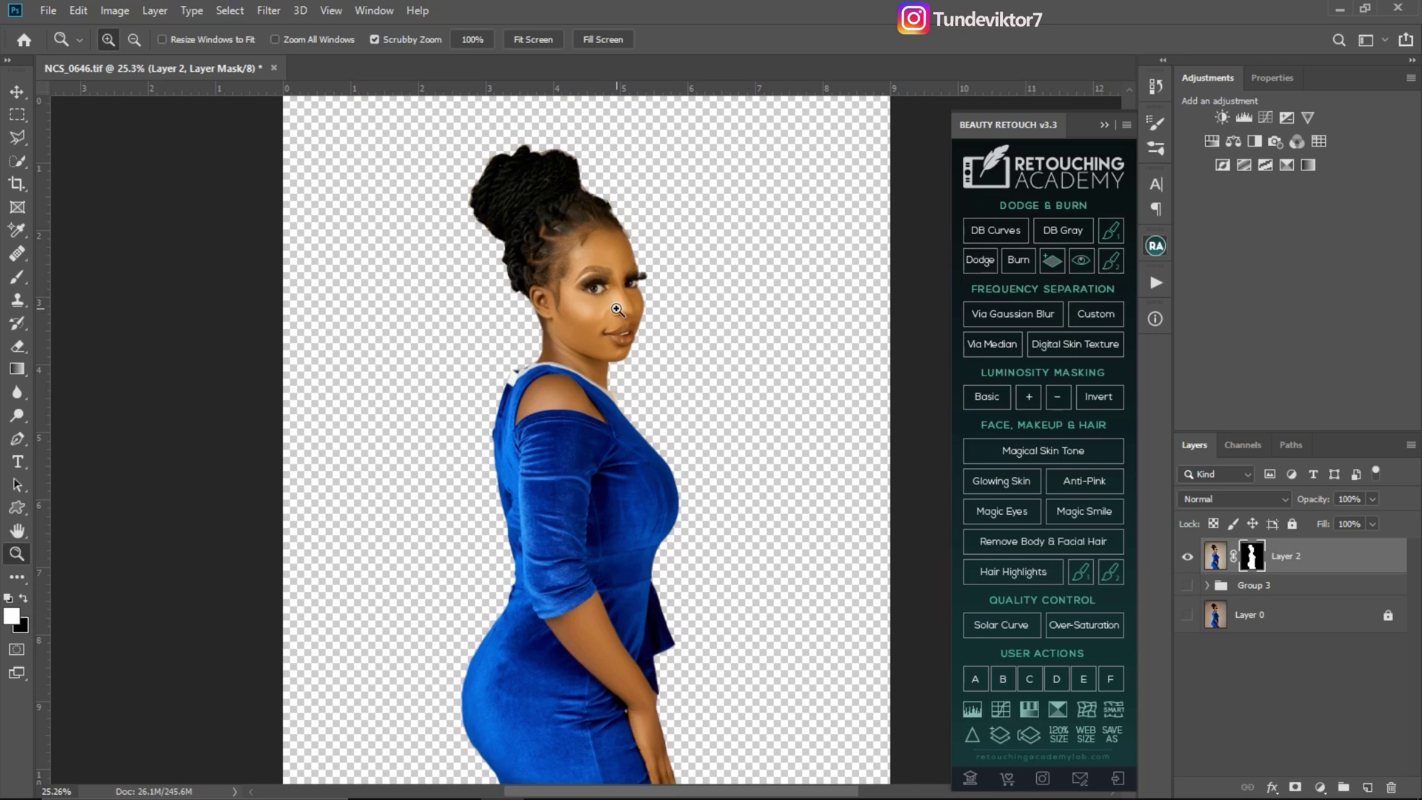
{"action": "mouse_move", "coordinate": [617, 309]}
{"action": "left_mouse_down"}
{"action": "mouse_move", "coordinate": [676, 327]}
{"action": "mouse_move", "coordinate": [629, 329]}
{"action": "left_mouse_up"}
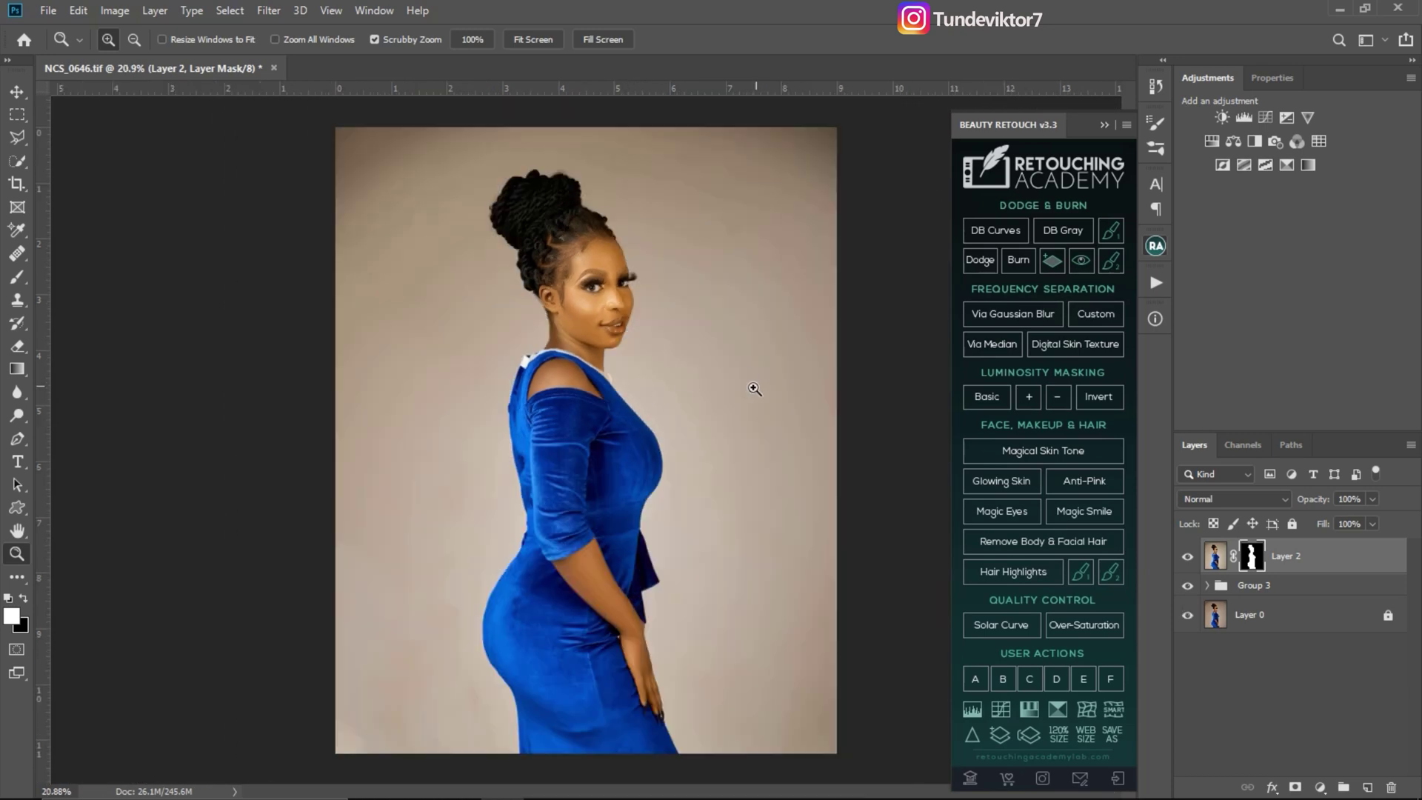
{"action": "left_click_drag", "start_coordinate": [651, 356], "coordinate": [853, 401]}
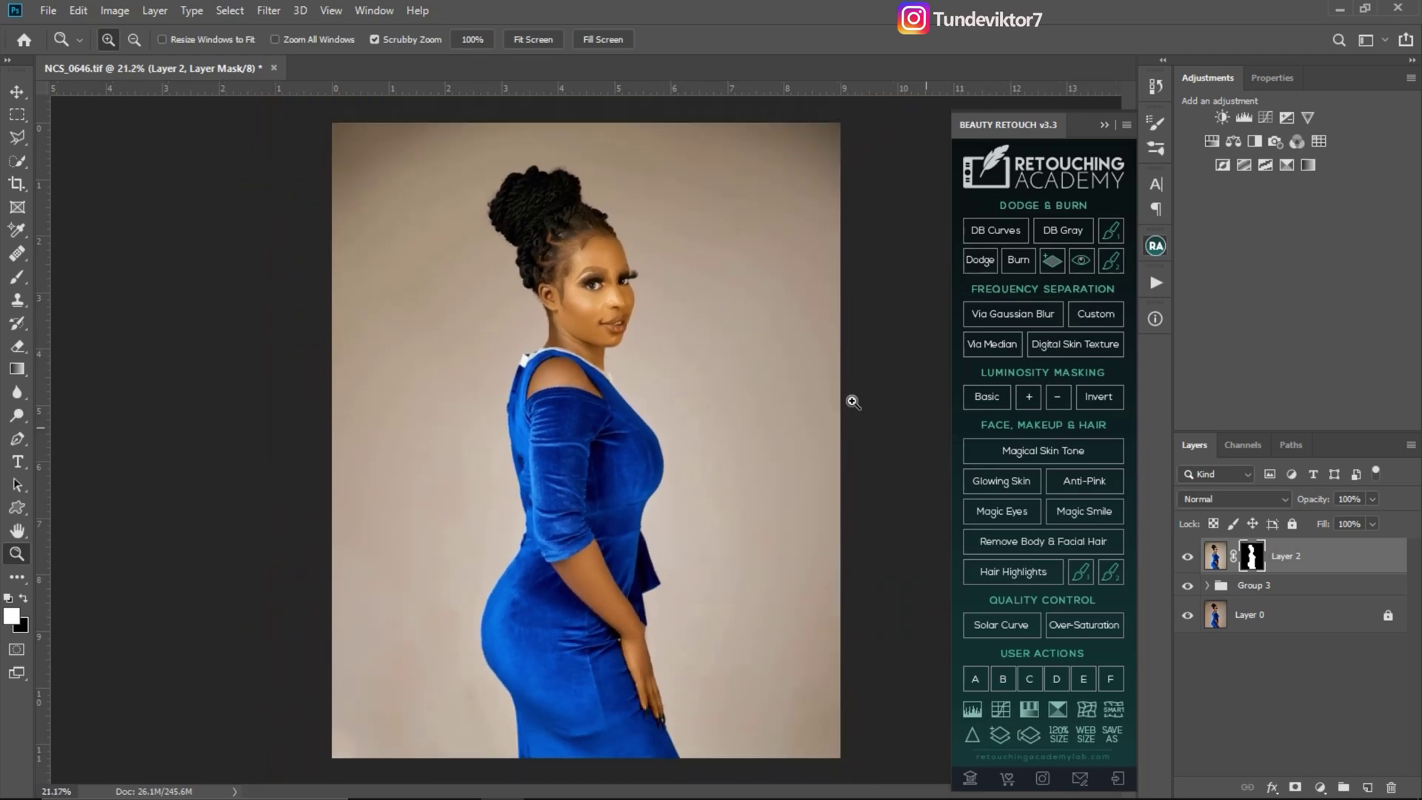
{"action": "left_click", "coordinate": [1186, 586]}
{"action": "left_click", "coordinate": [1187, 616]}
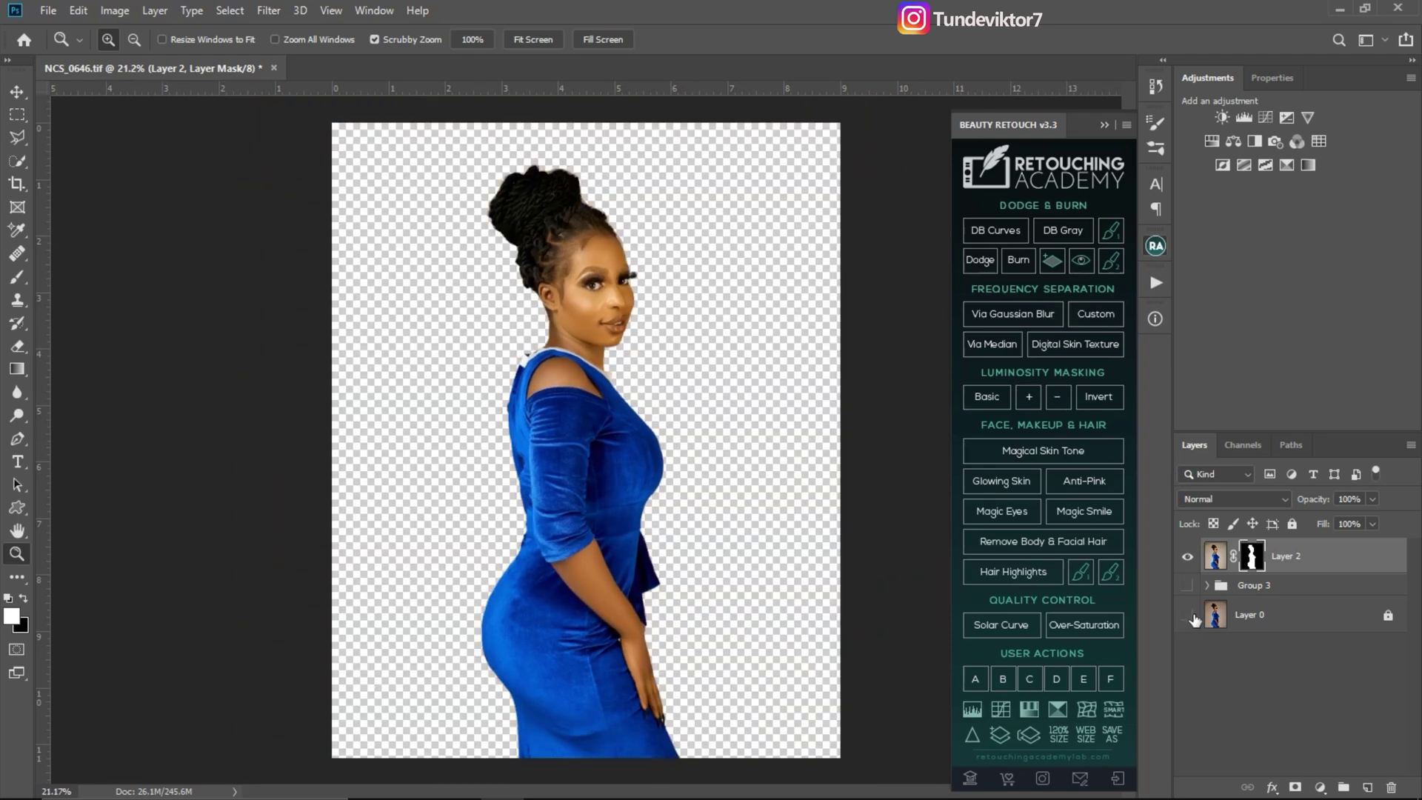
{"action": "left_click_drag", "start_coordinate": [613, 281], "coordinate": [652, 235]}
{"action": "left_click_drag", "start_coordinate": [631, 312], "coordinate": [566, 188]}
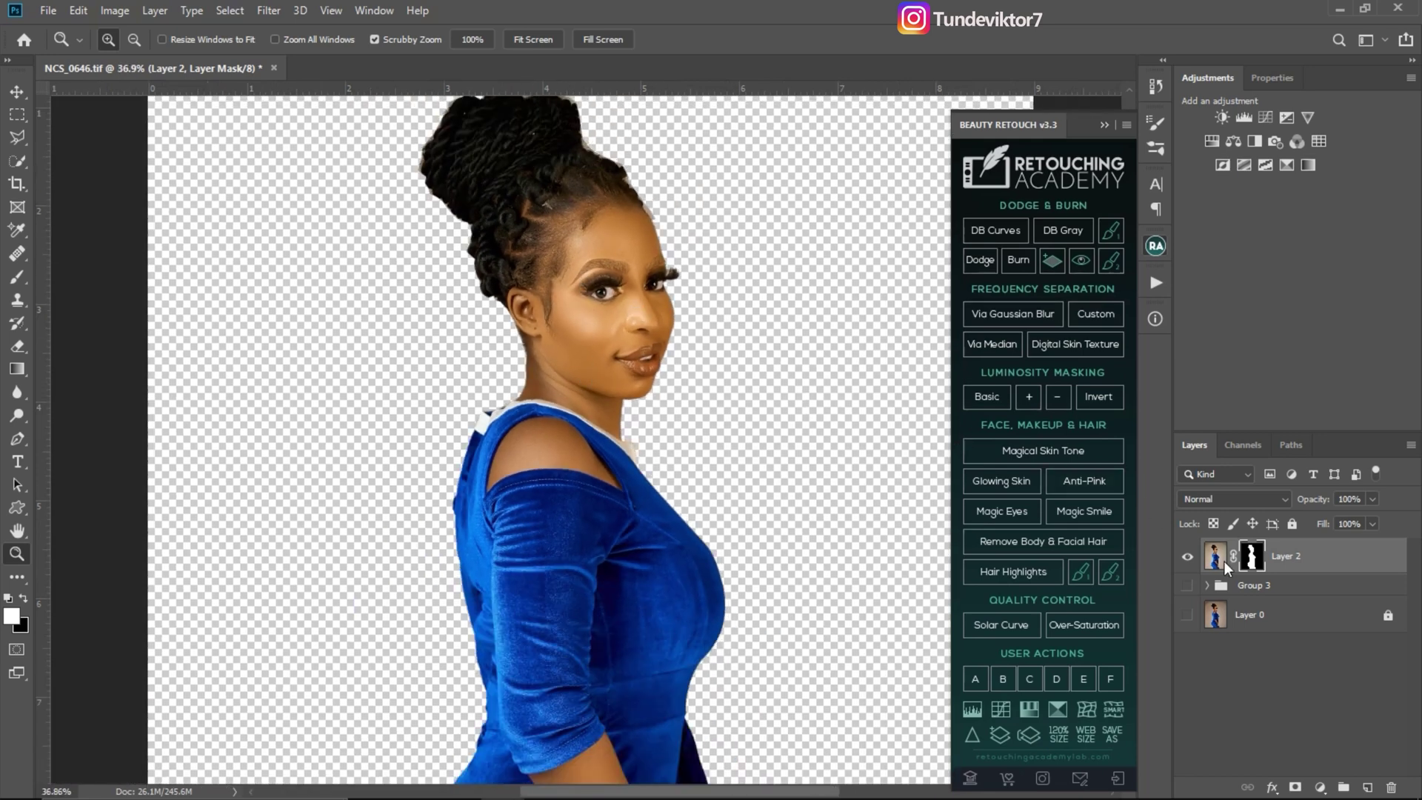
- Open Layer 2's mask in Select and Mask and set the edge detection radius to 1 px, leaving Smart Radius off
{"action": "double_click", "coordinate": [1255, 562]}
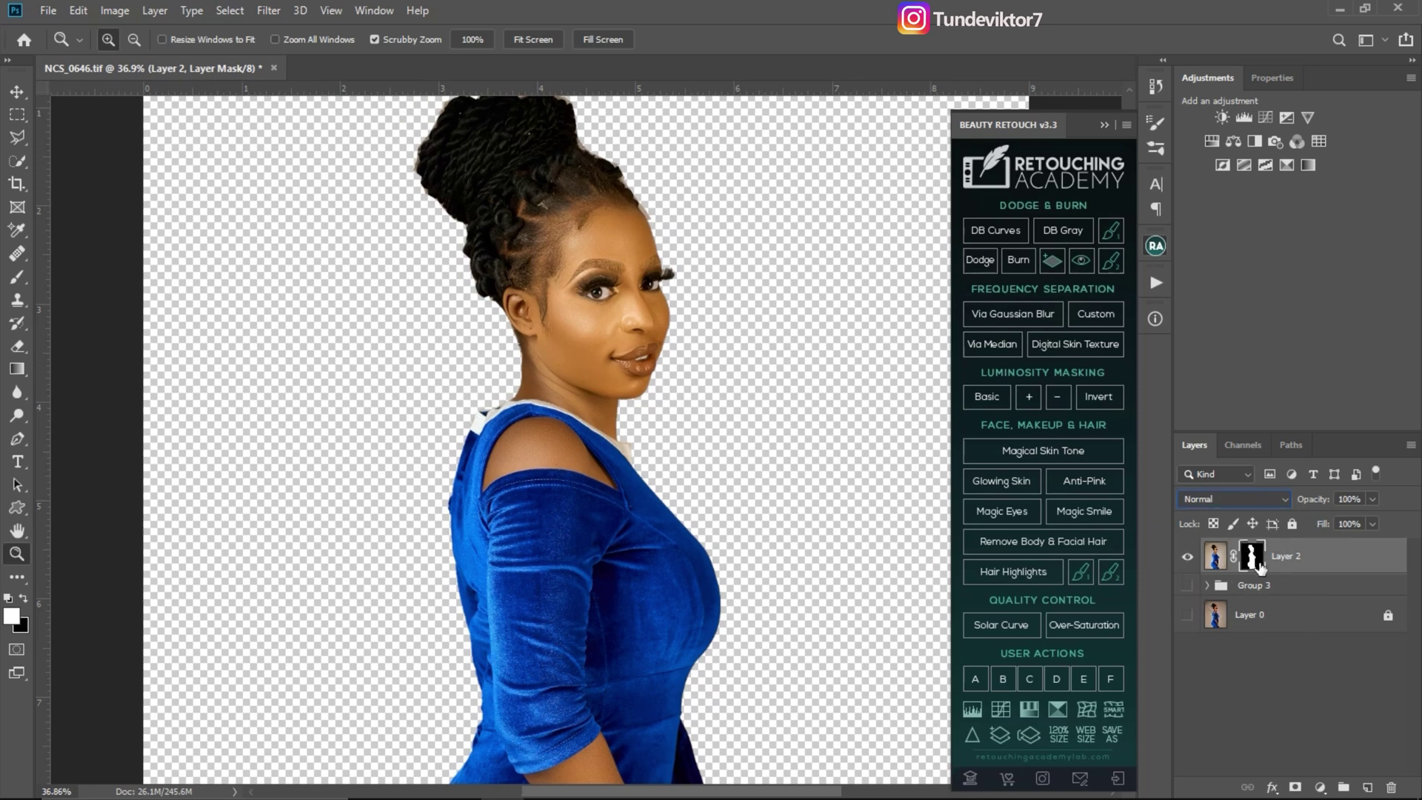
{"action": "double_click", "coordinate": [1252, 557]}
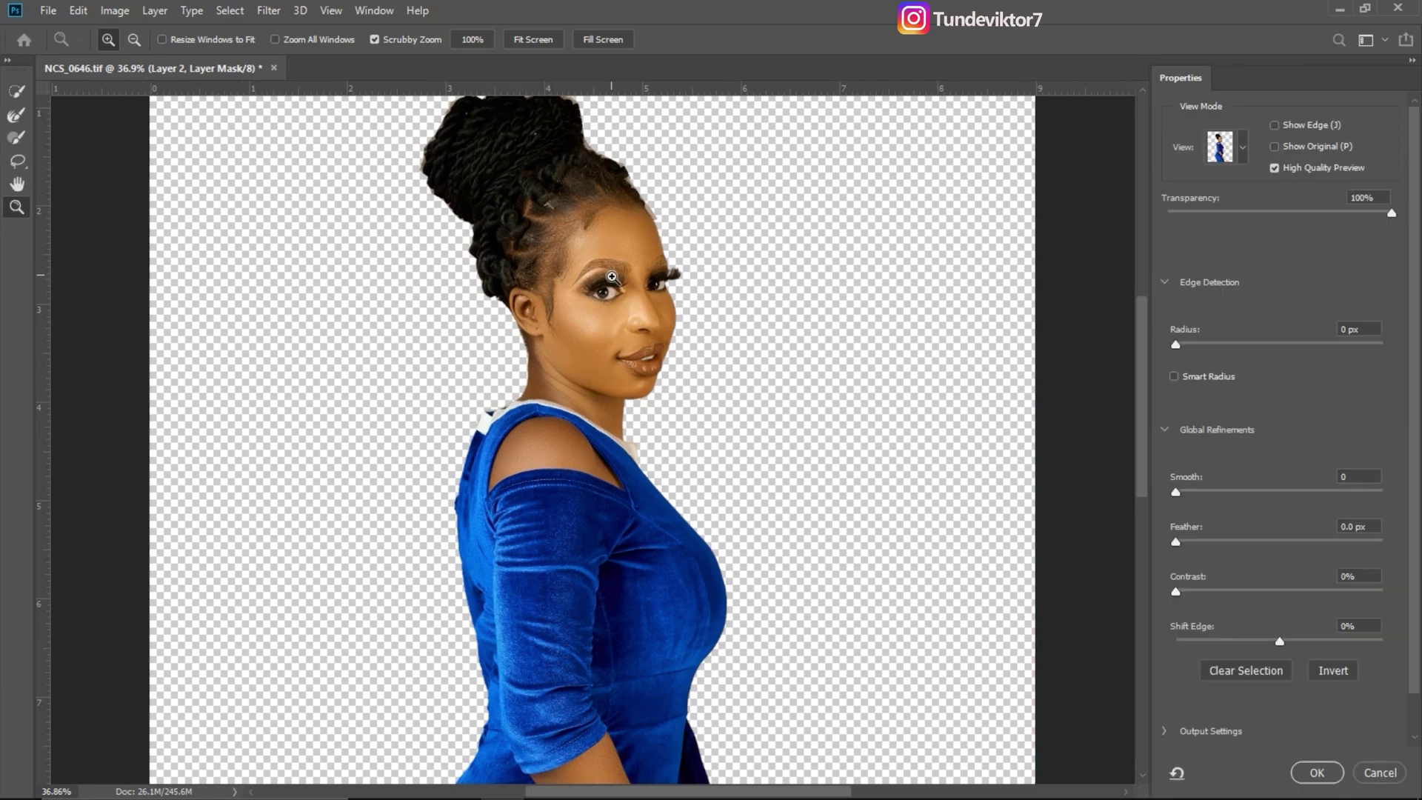
{"action": "key", "text": "ctrl+0"}
{"action": "left_click_drag", "start_coordinate": [608, 305], "coordinate": [631, 328]}
{"action": "key", "text": "ctrl"}
{"action": "key", "text": "ctrl"}
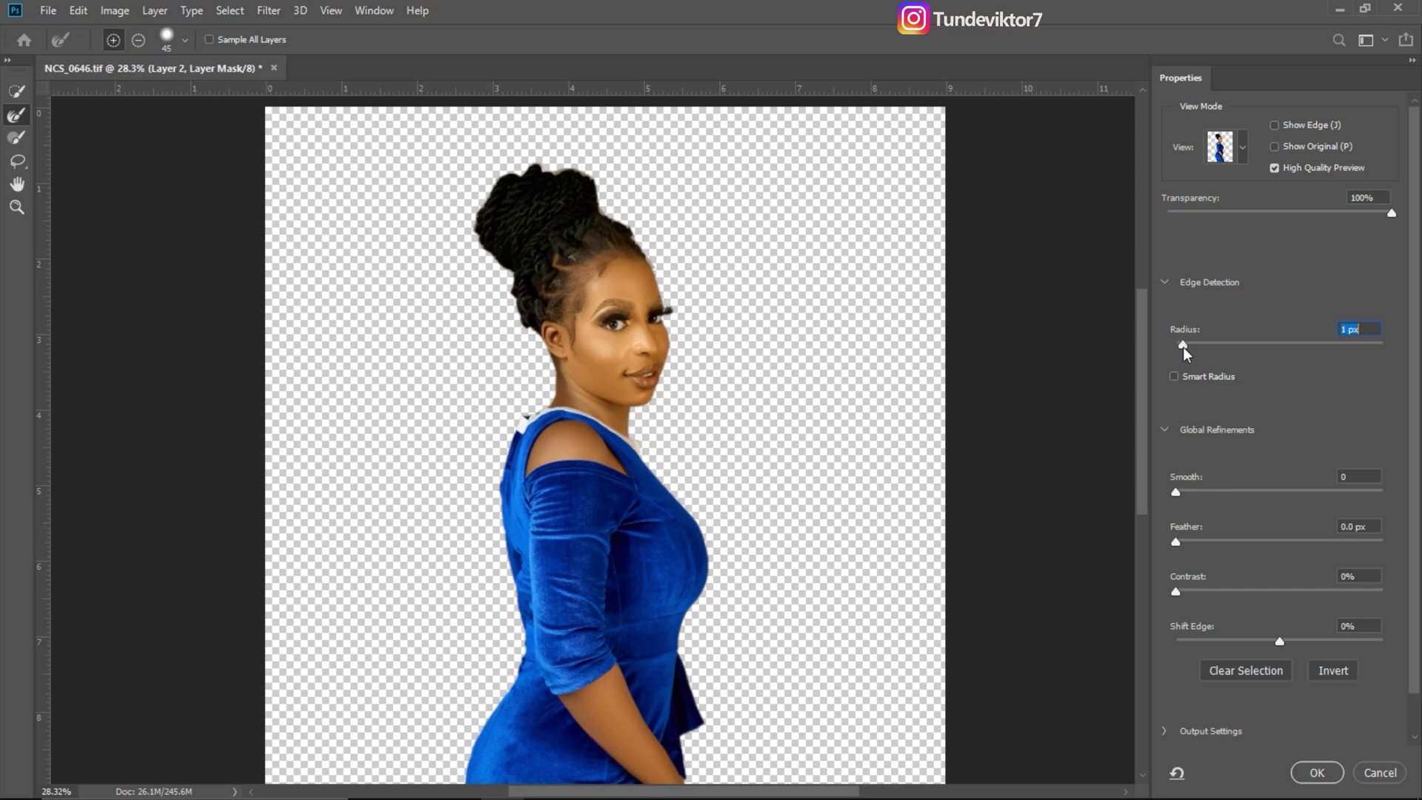
{"action": "key", "text": "ctrl"}
{"action": "key", "text": "ctrl"}
{"action": "key", "text": "ctrl"}
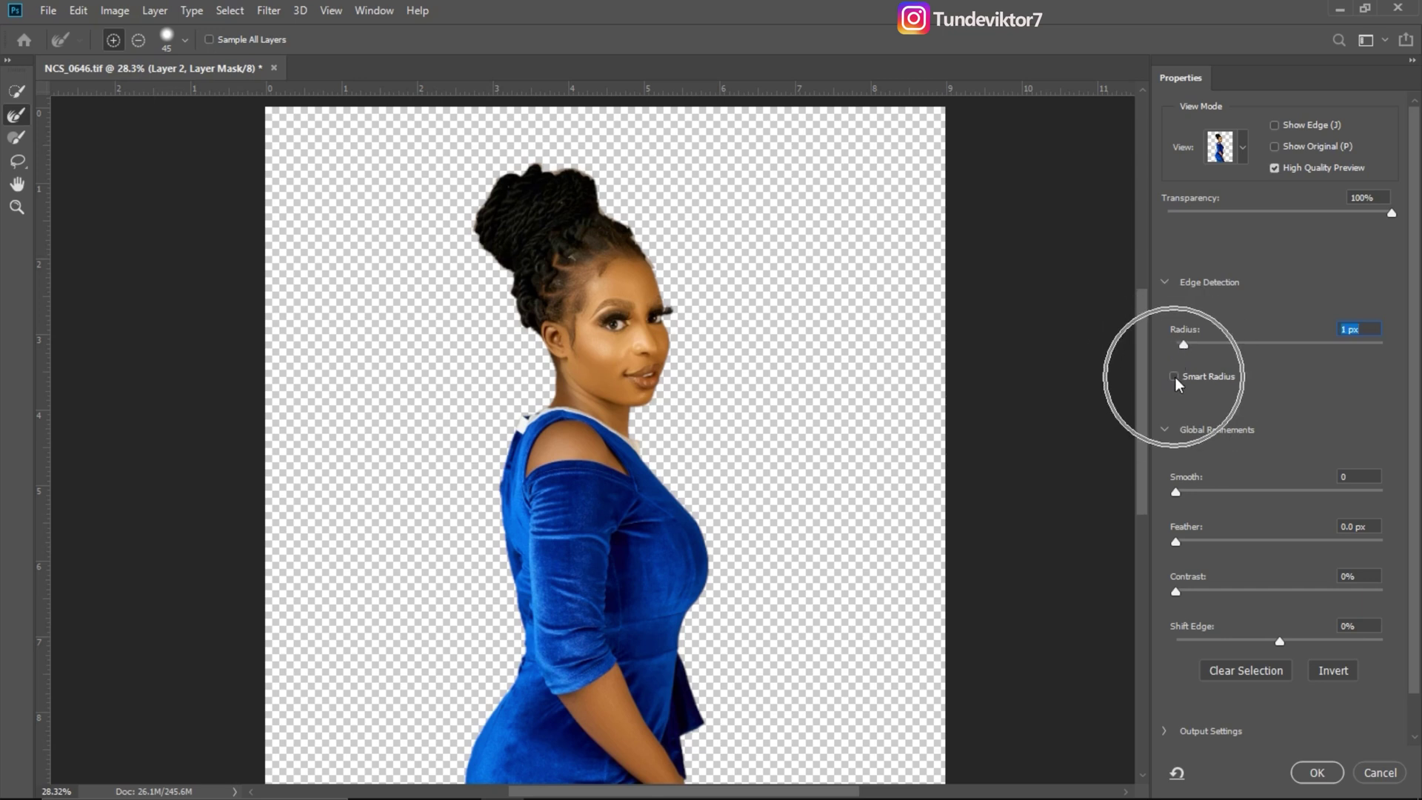
{"action": "key", "text": "ctrl"}
{"action": "key", "text": "ctrl"}
{"action": "key", "text": "ctrl"}
{"action": "key", "text": "ctrl"}
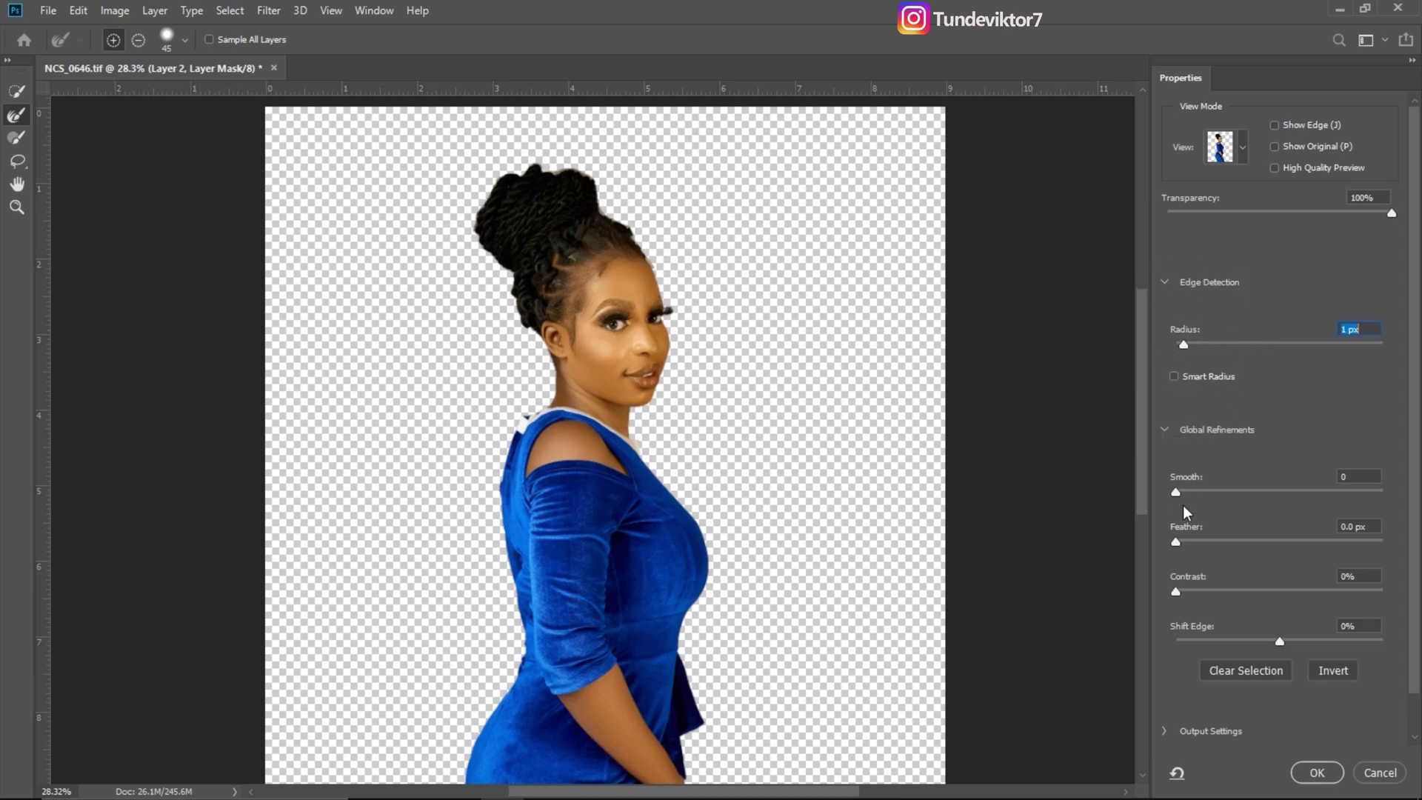
- Examine the cutout edges around the hair, face and neck up close
{"action": "key", "text": "z"}
{"action": "left_click_drag", "start_coordinate": [621, 222], "coordinate": [729, 268]}
{"action": "left_click_drag", "start_coordinate": [399, 396], "coordinate": [474, 262]}
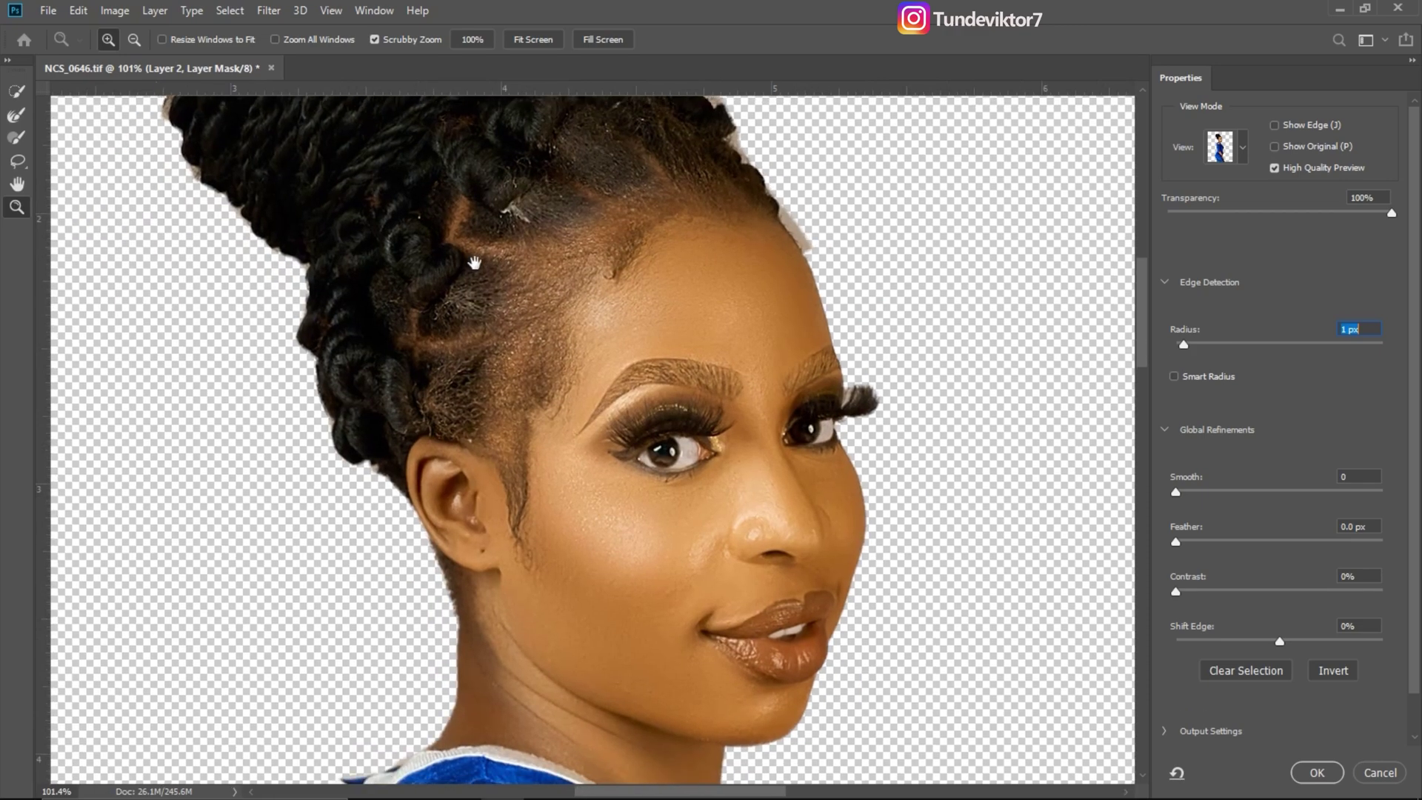
{"action": "left_click_drag", "start_coordinate": [494, 375], "coordinate": [490, 175]}
{"action": "left_click_drag", "start_coordinate": [495, 460], "coordinate": [411, 412]}
{"action": "left_click_drag", "start_coordinate": [626, 407], "coordinate": [702, 335]}
{"action": "left_click_drag", "start_coordinate": [647, 376], "coordinate": [576, 348]}
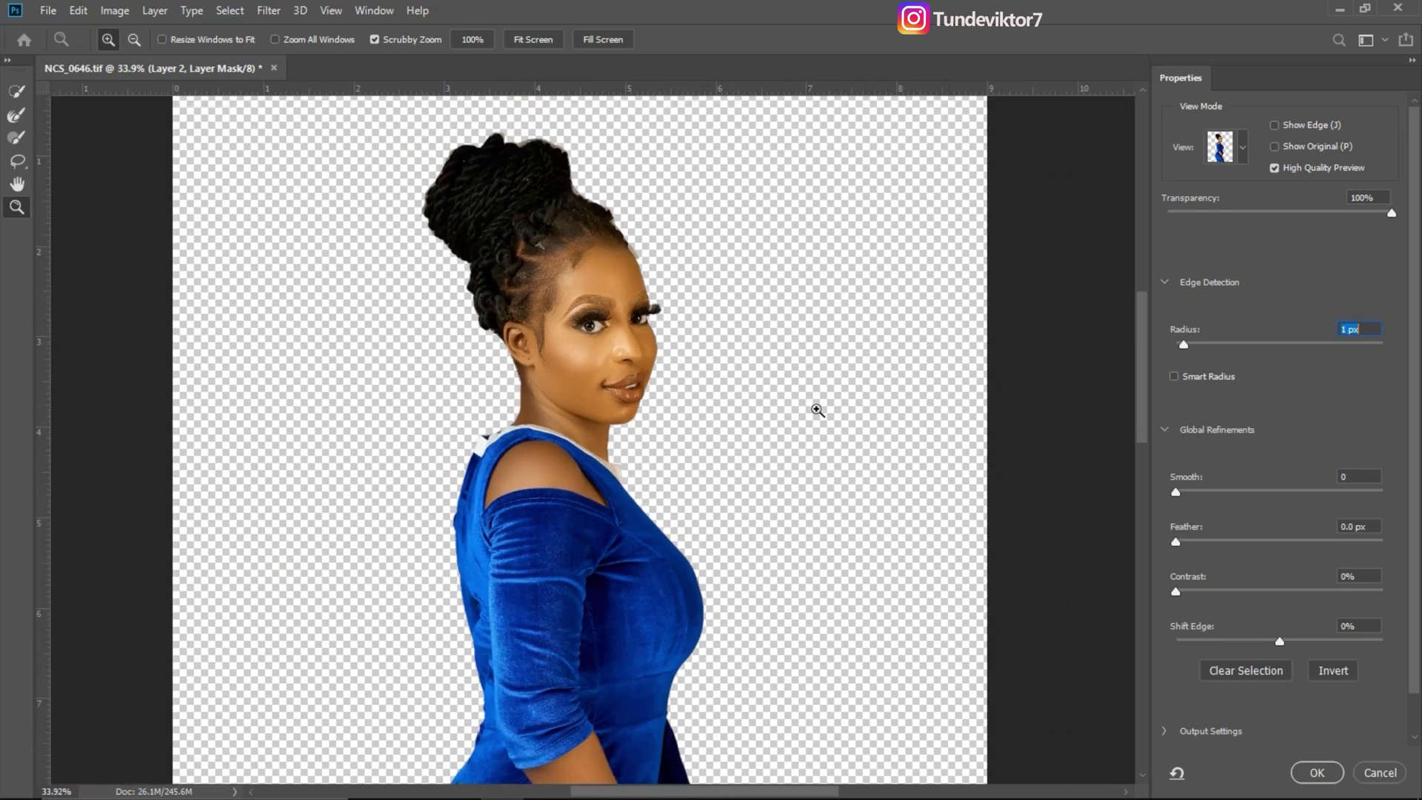
- Set the mask's Smooth refinement to 45
{"action": "key", "text": "ctrl"}
{"action": "key", "text": "ctrl"}
{"action": "key", "text": "ctrl"}
{"action": "key", "text": "ctrl"}
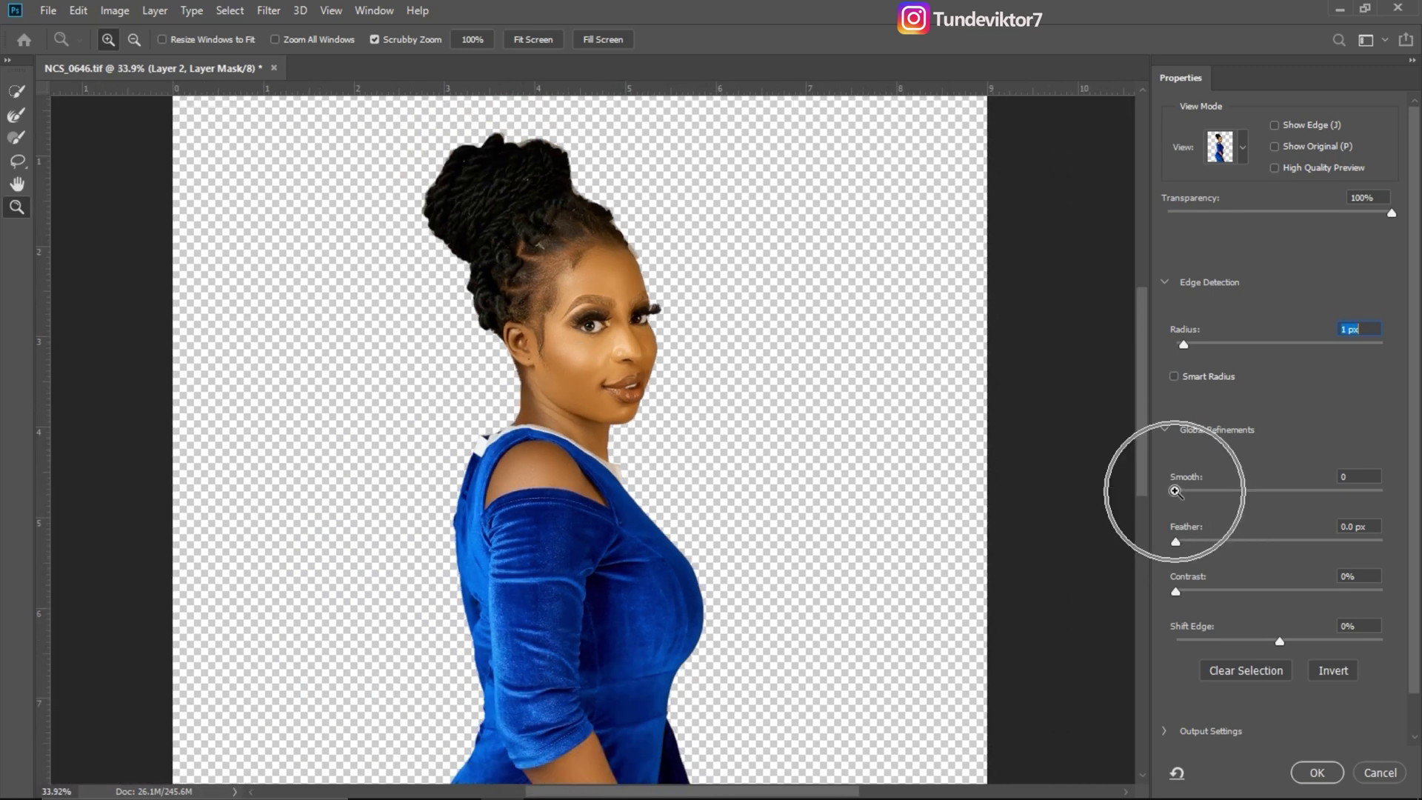
{"action": "key", "text": "ctrl"}
{"action": "key", "text": "ctrl"}
{"action": "key", "text": "ctrl"}
{"action": "key", "text": "ctrl"}
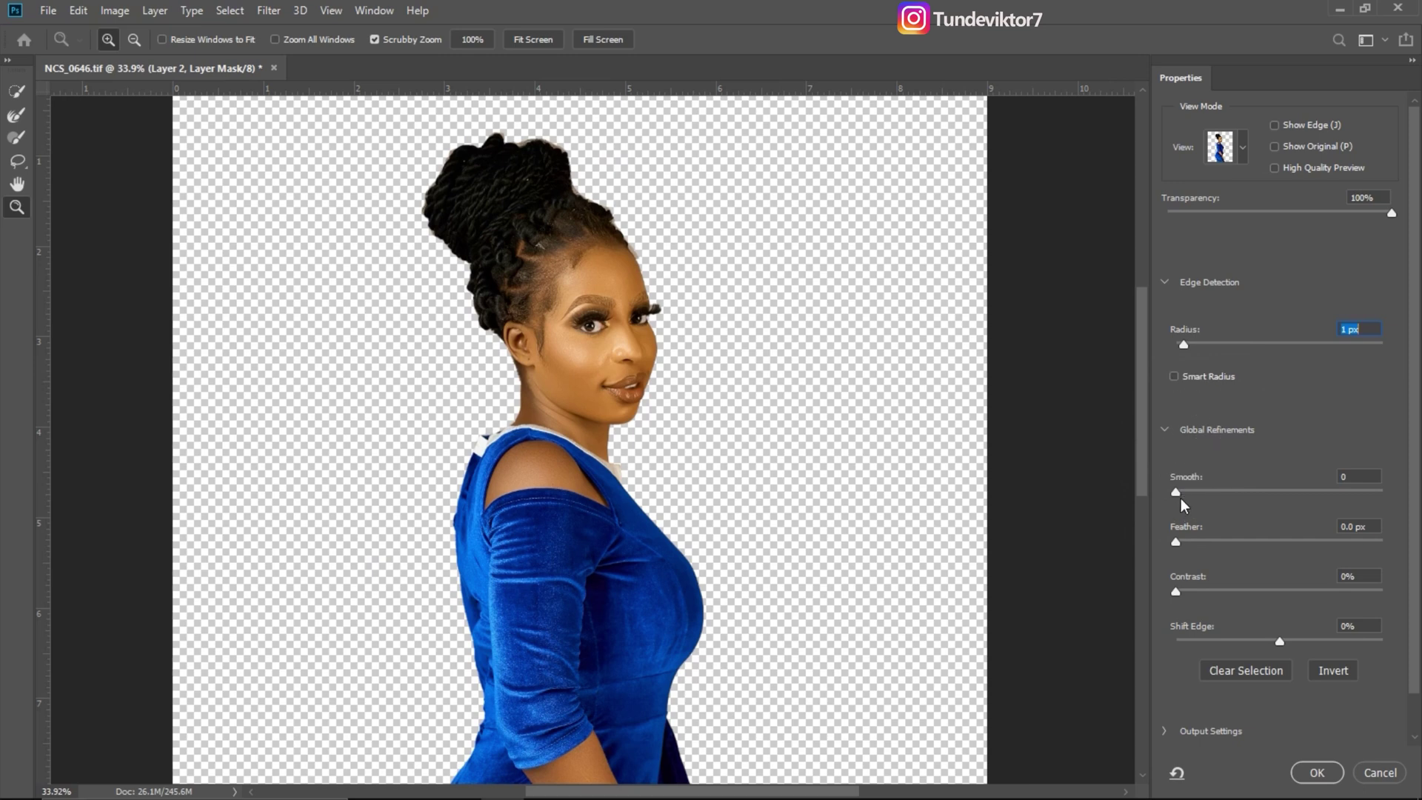
{"action": "left_click_drag", "start_coordinate": [1178, 488], "coordinate": [1214, 502]}
- Set the mask's Contrast to 7% and apply the Select and Mask refinements
{"action": "left_click", "coordinate": [1176, 591]}
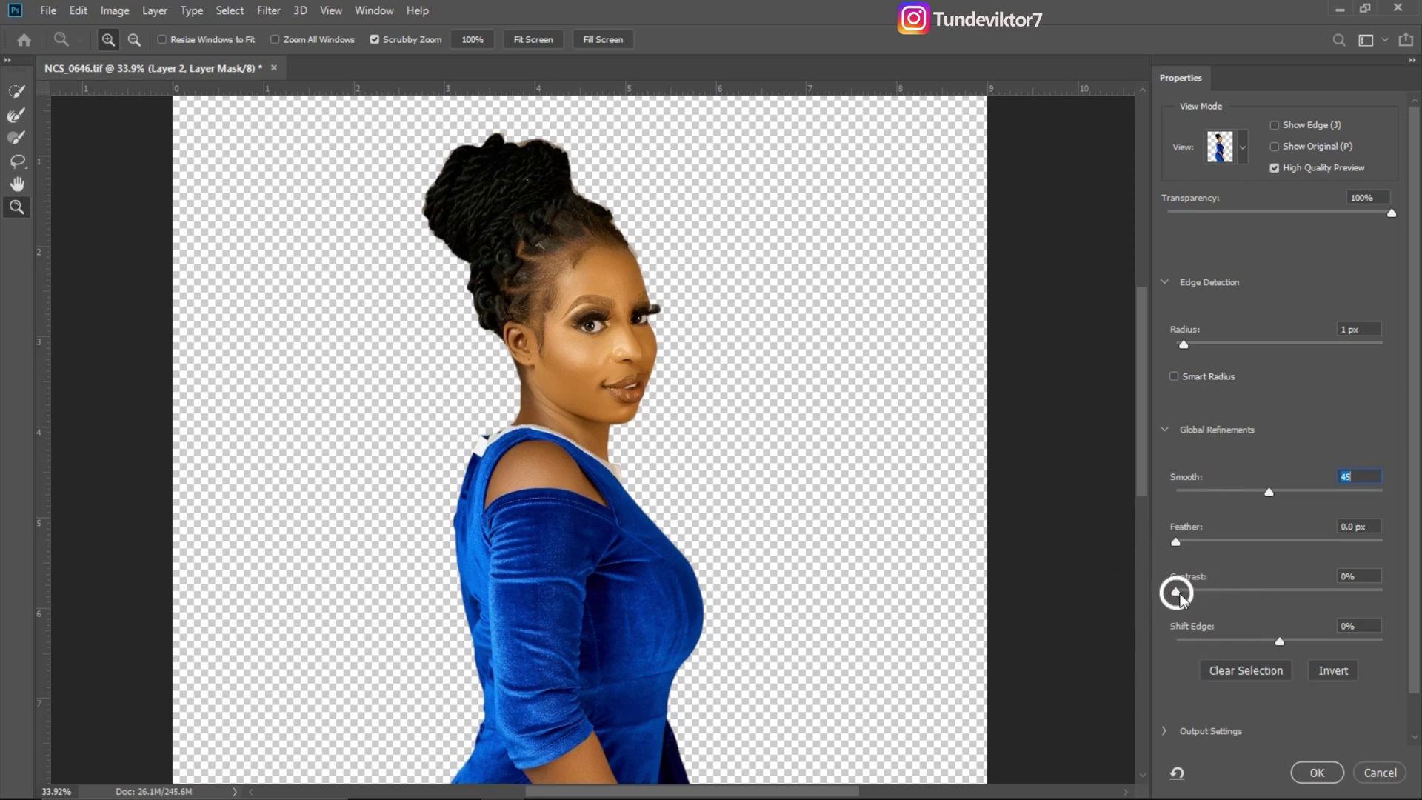
{"action": "left_click", "coordinate": [1176, 591]}
{"action": "left_click", "coordinate": [1177, 595]}
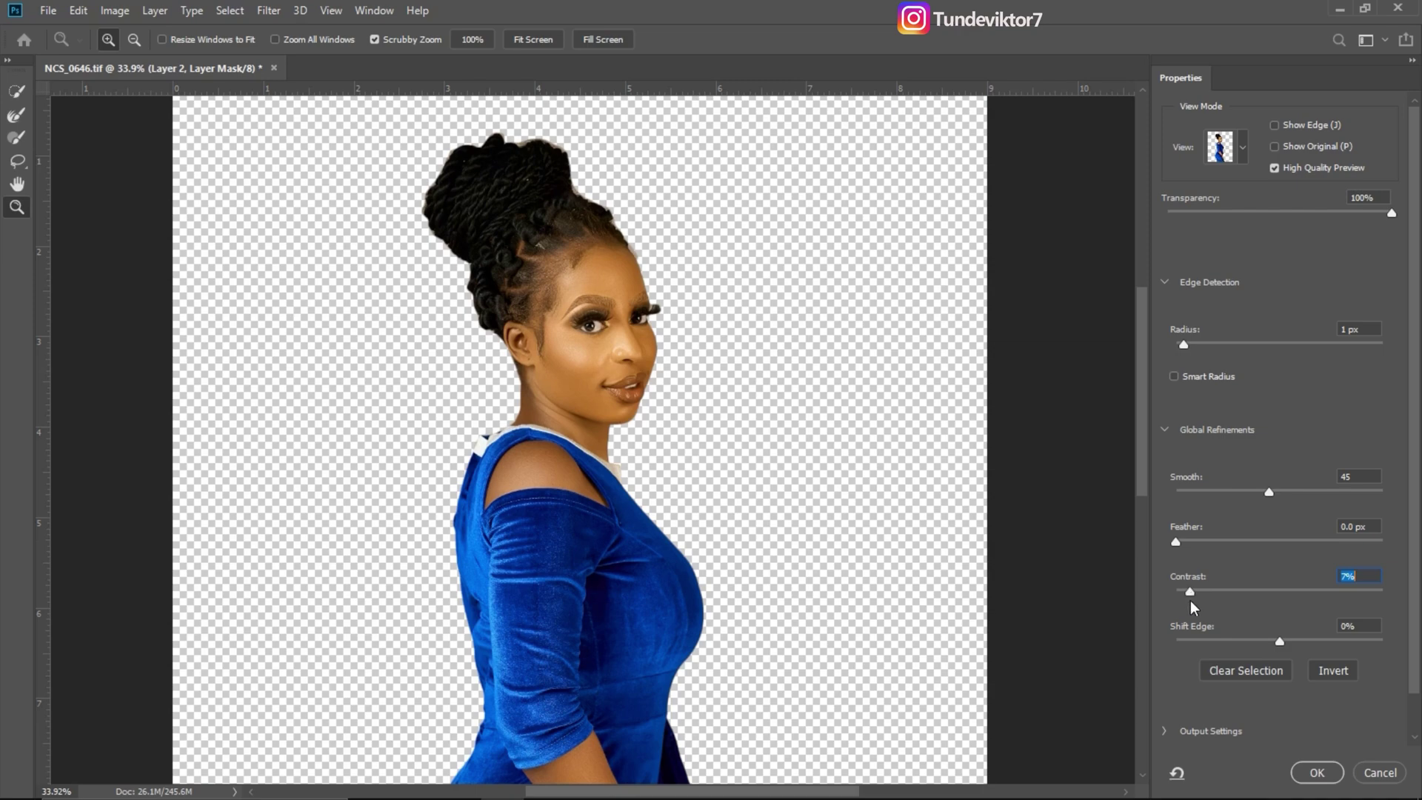
{"action": "left_click", "coordinate": [1316, 768]}
- Examine the refined mask edge along the neck, collar and hair bun for leftover background
{"action": "left_click_drag", "start_coordinate": [626, 259], "coordinate": [702, 300]}
{"action": "scroll", "coordinate": [359, 437], "scroll_direction": "down", "scroll_amount": 10}
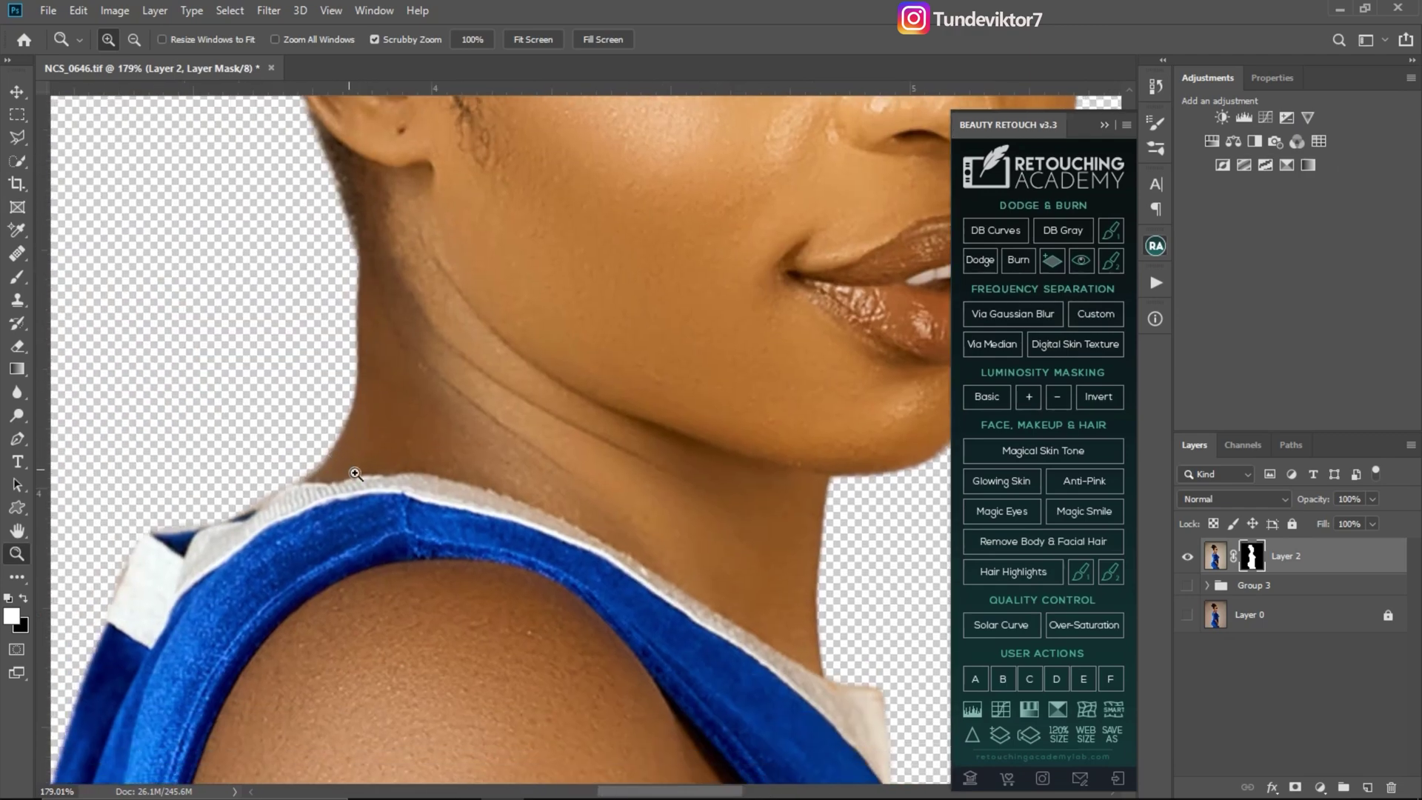
{"action": "scroll", "coordinate": [449, 453], "scroll_direction": "down", "scroll_amount": 10}
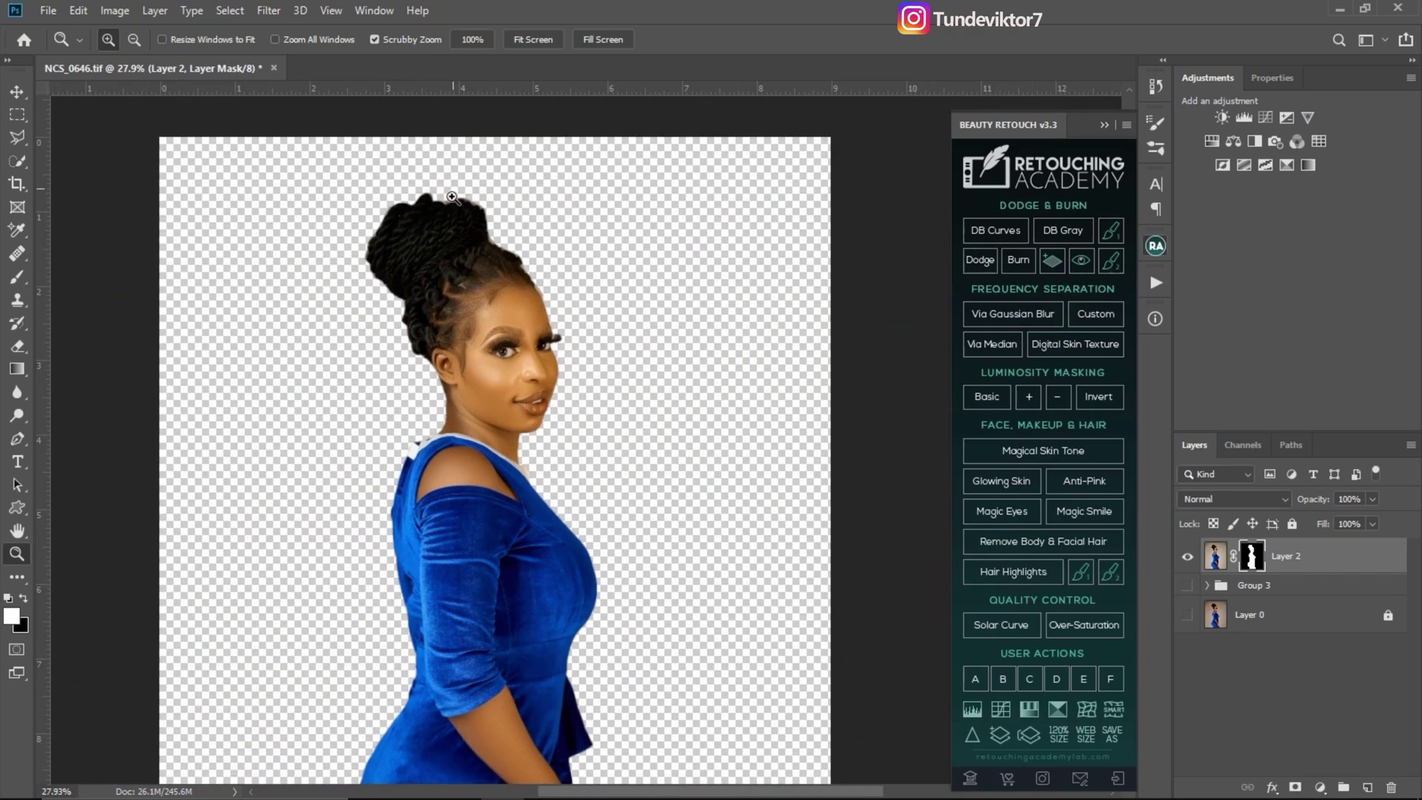
{"action": "scroll", "coordinate": [452, 197], "scroll_direction": "up", "scroll_amount": 5}
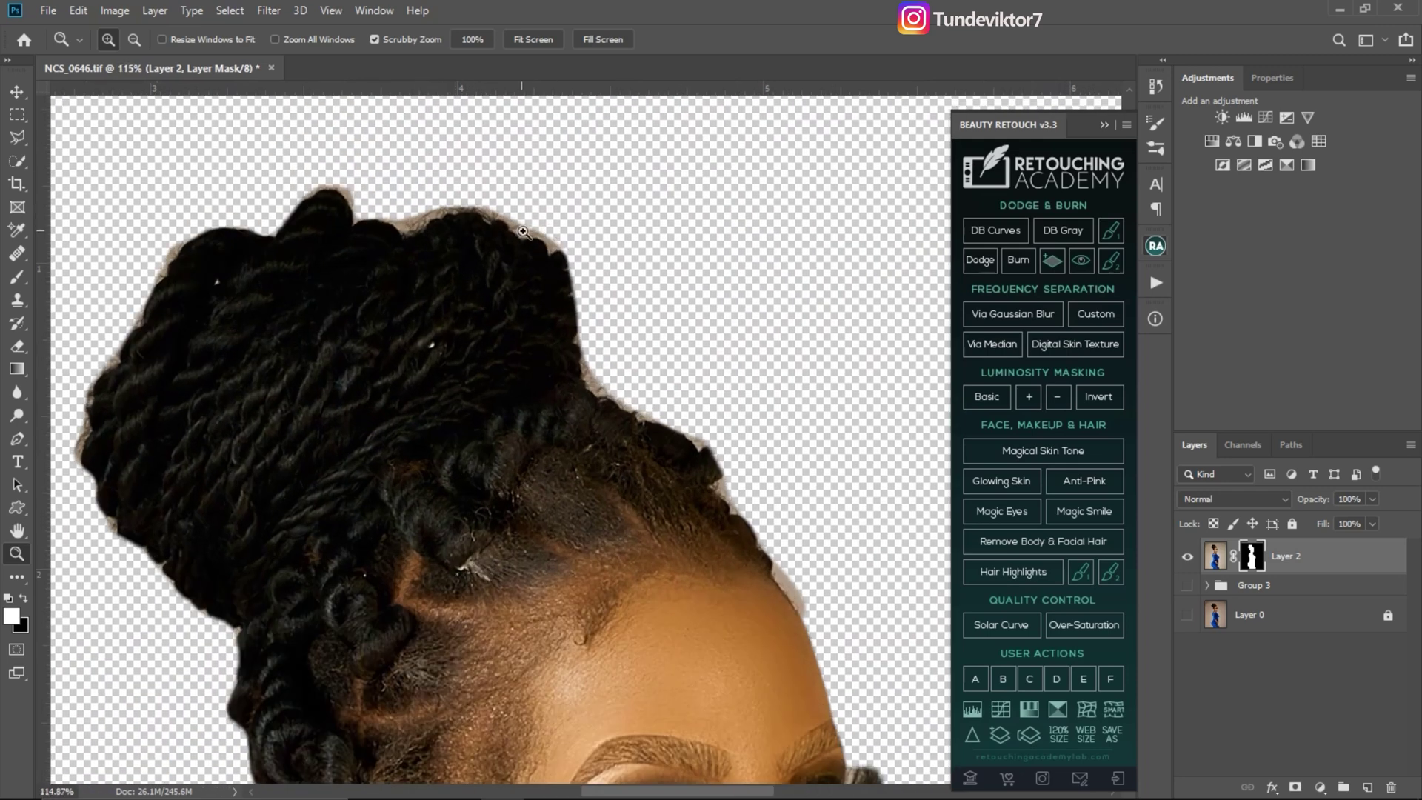
{"action": "scroll", "coordinate": [650, 447], "scroll_direction": "down", "scroll_amount": 5}
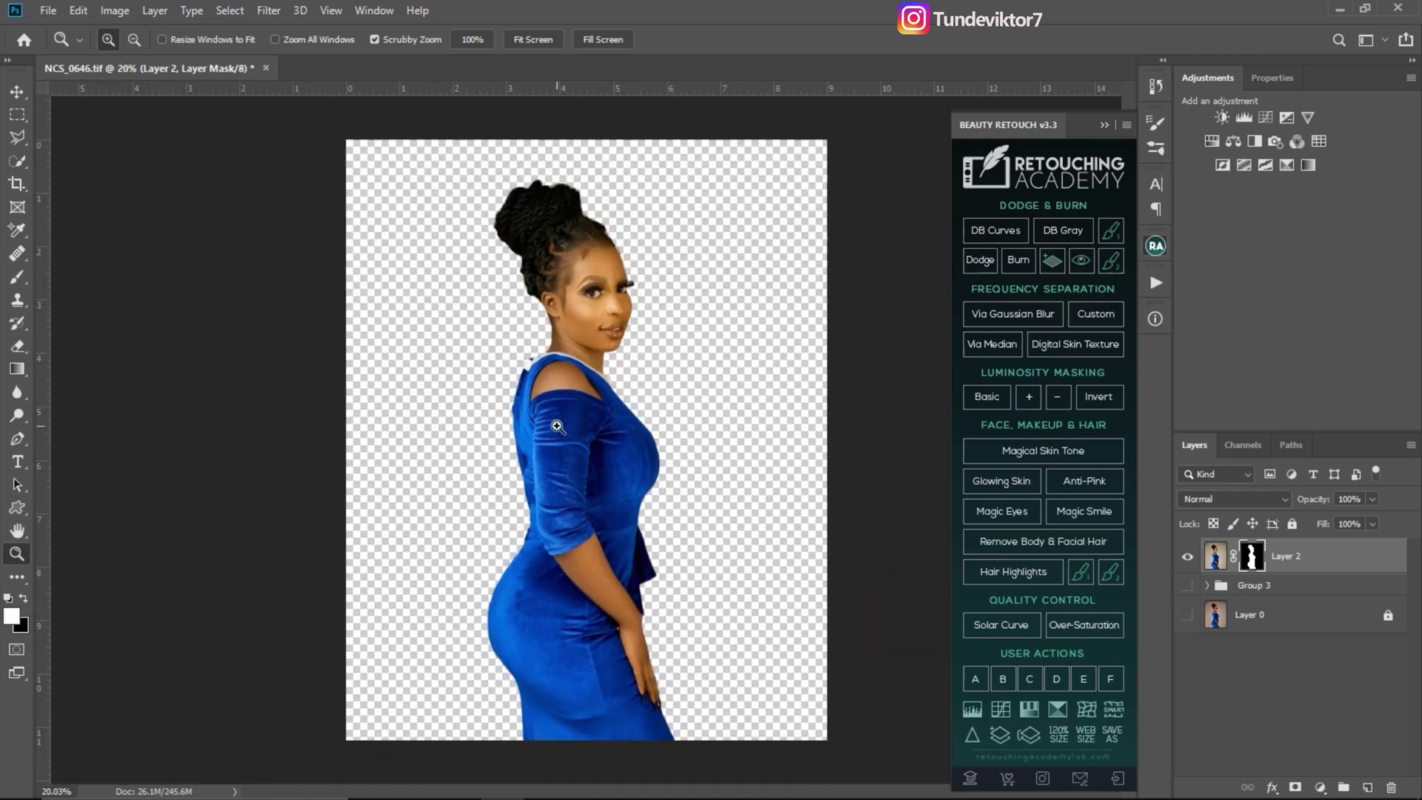
{"action": "scroll", "coordinate": [577, 233], "scroll_direction": "up", "scroll_amount": 3}
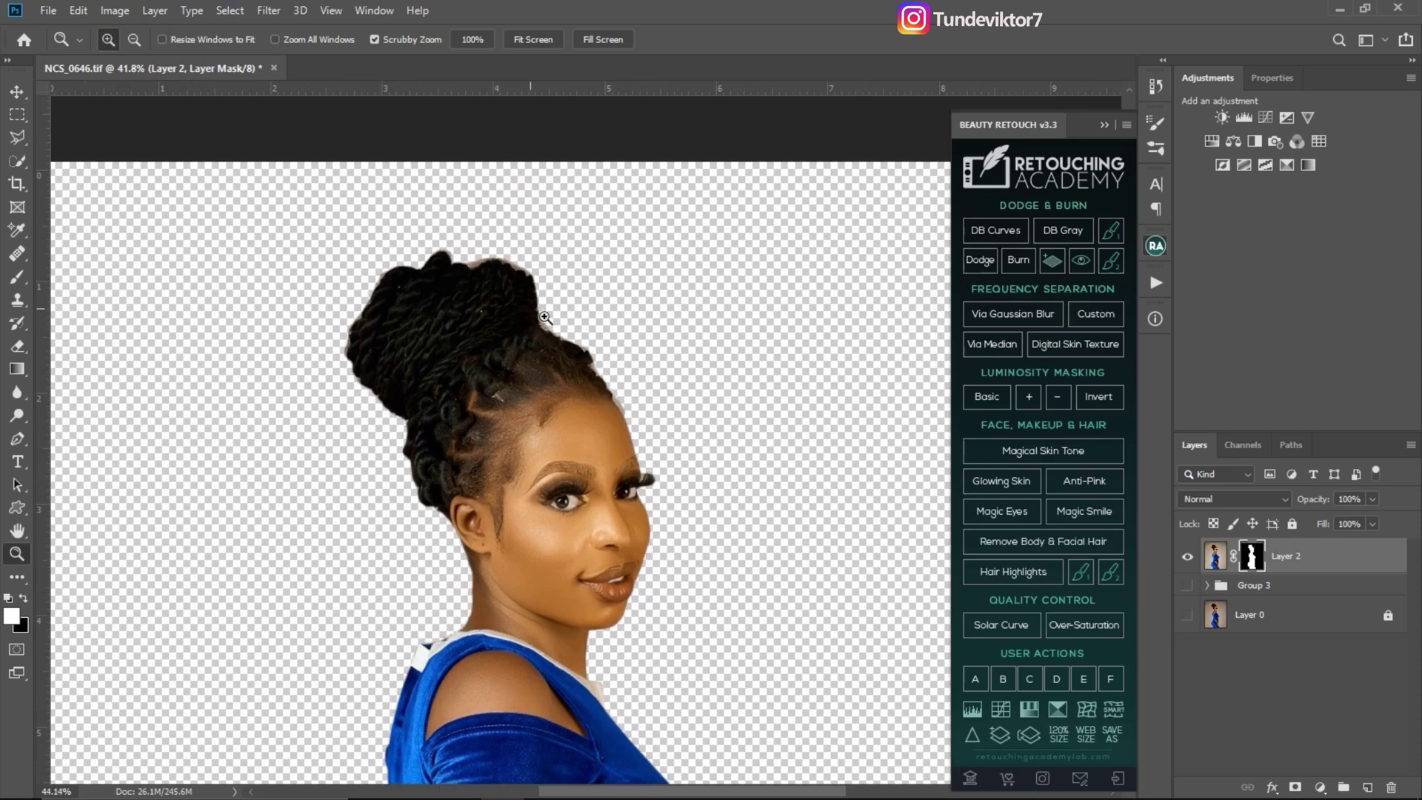
{"action": "scroll", "coordinate": [557, 362], "scroll_direction": "down", "scroll_amount": 1}
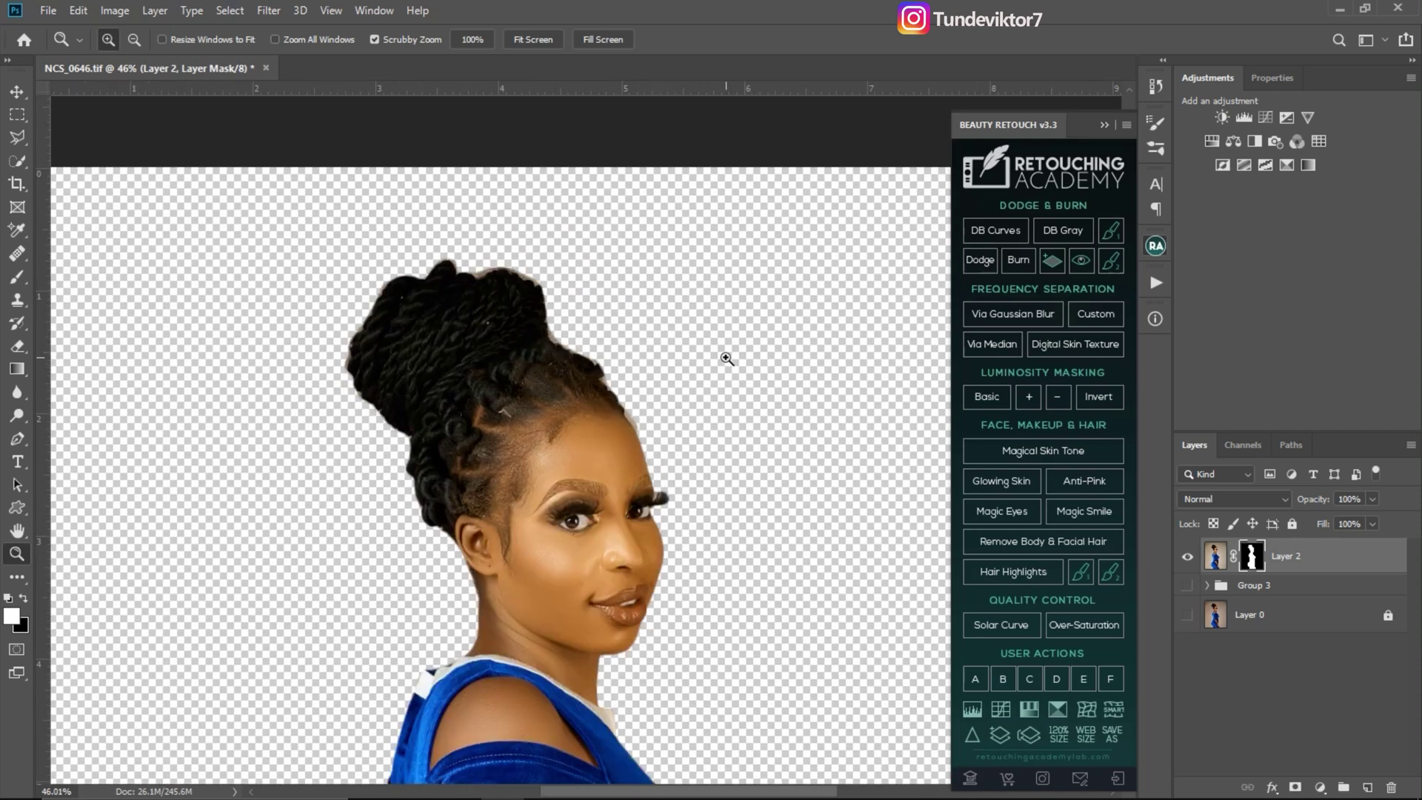
- Reopen Layer 2's mask in Select and Mask and paint around the hair's outer edge with the Refine Edge Brush
{"action": "double_click", "coordinate": [1253, 557]}
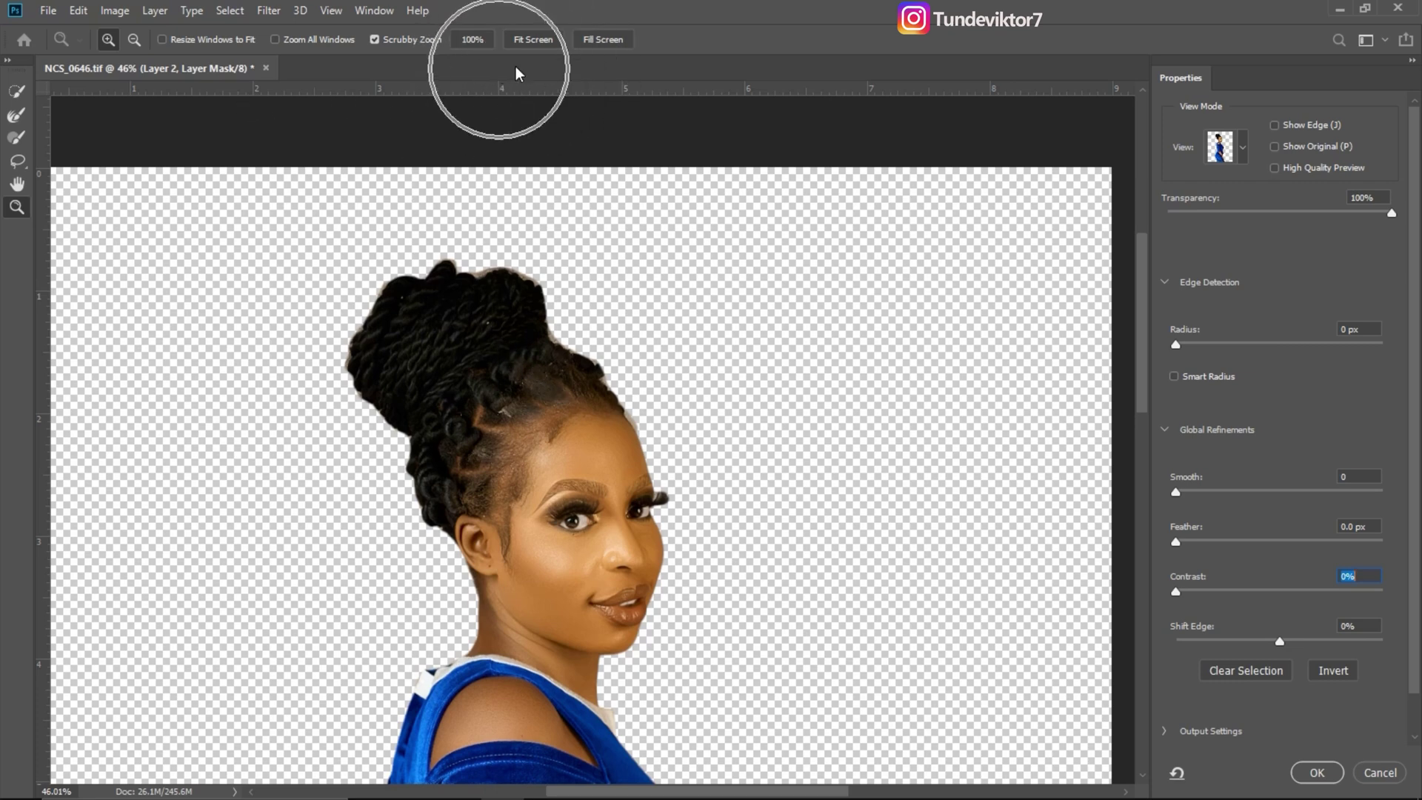
{"action": "scroll", "coordinate": [536, 320], "scroll_direction": "down", "scroll_amount": 3}
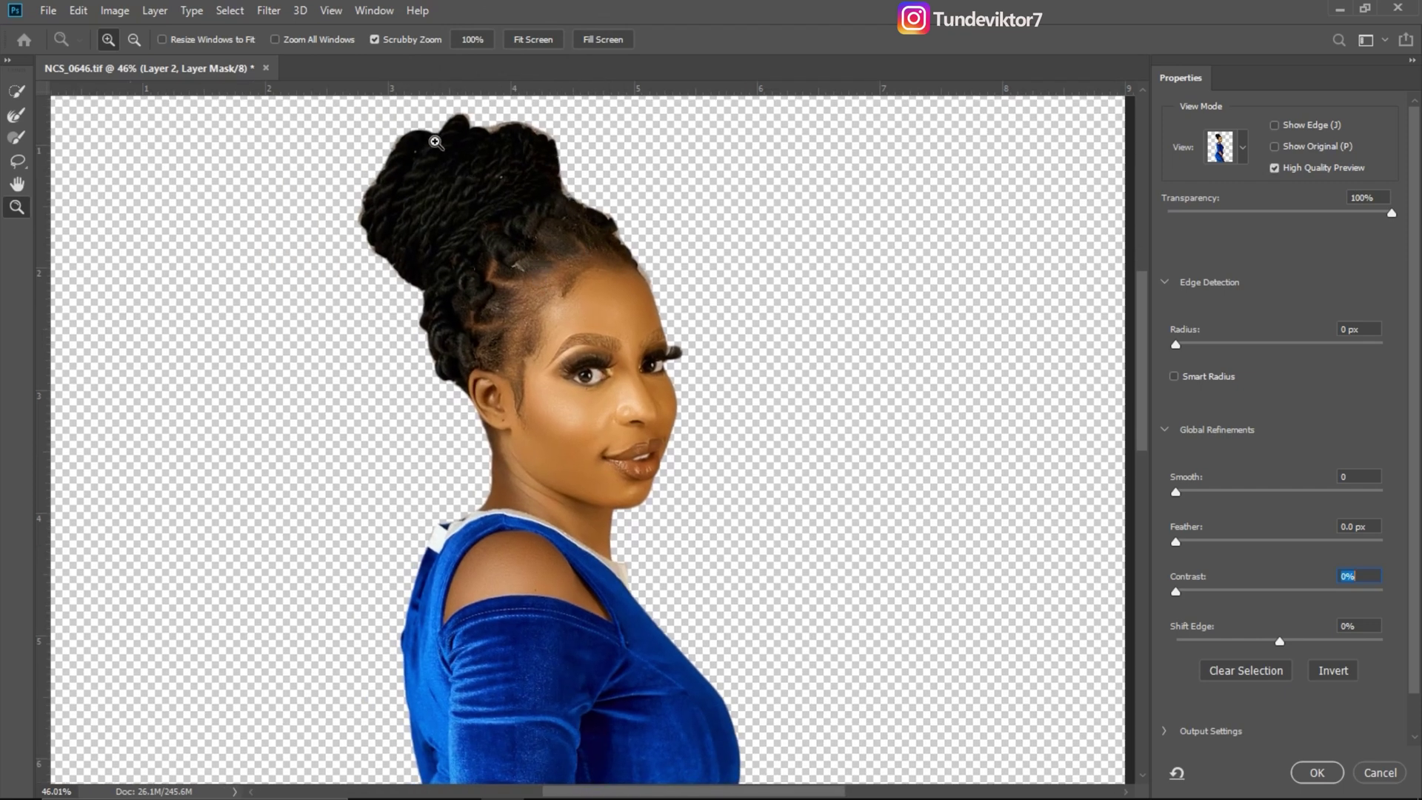
{"action": "left_click", "coordinate": [16, 117]}
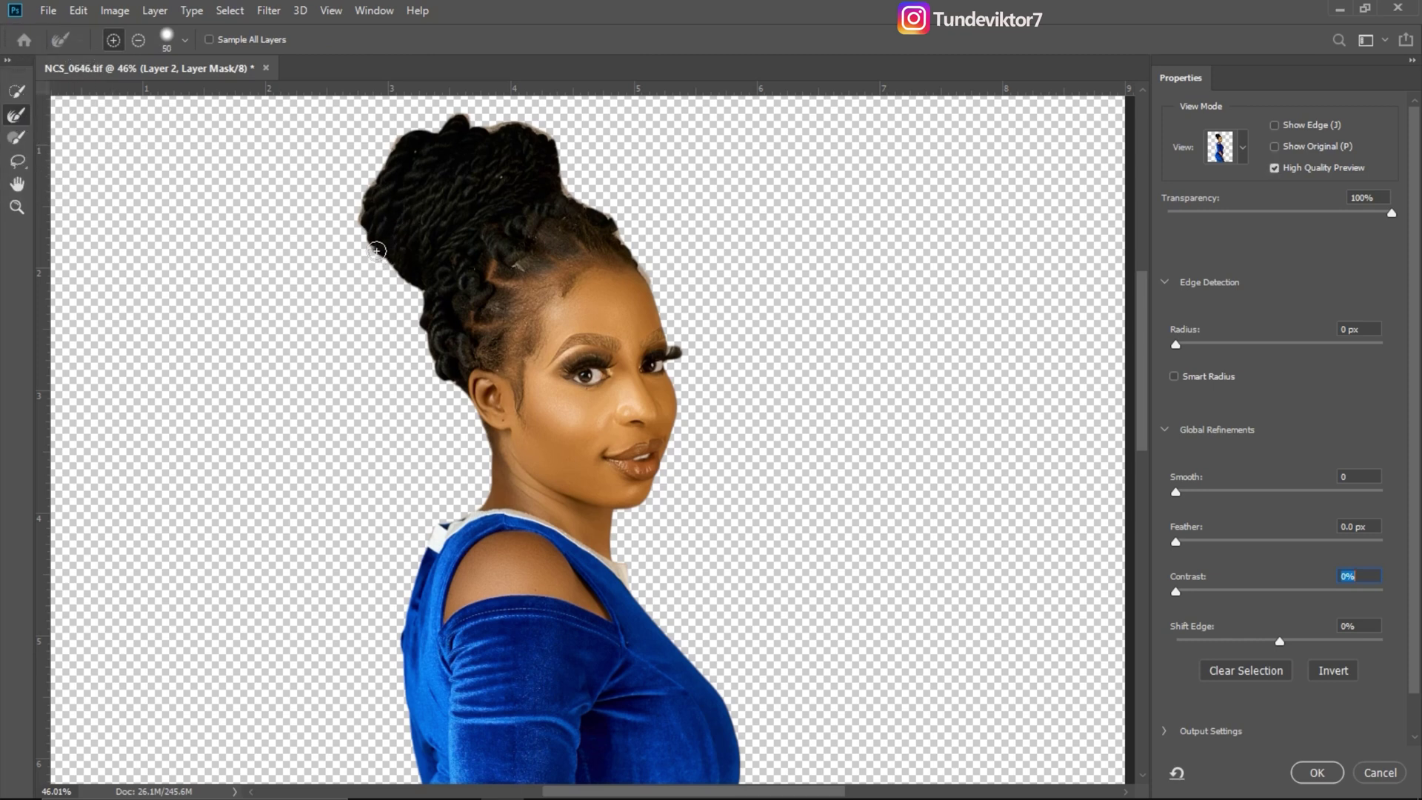
{"action": "mouse_move", "coordinate": [366, 237]}
{"action": "left_mouse_down"}
{"action": "mouse_move", "coordinate": [356, 190]}
{"action": "mouse_move", "coordinate": [398, 132]}
{"action": "mouse_move", "coordinate": [446, 115]}
{"action": "mouse_move", "coordinate": [540, 118]}
{"action": "mouse_move", "coordinate": [662, 280]}
{"action": "left_mouse_up"}
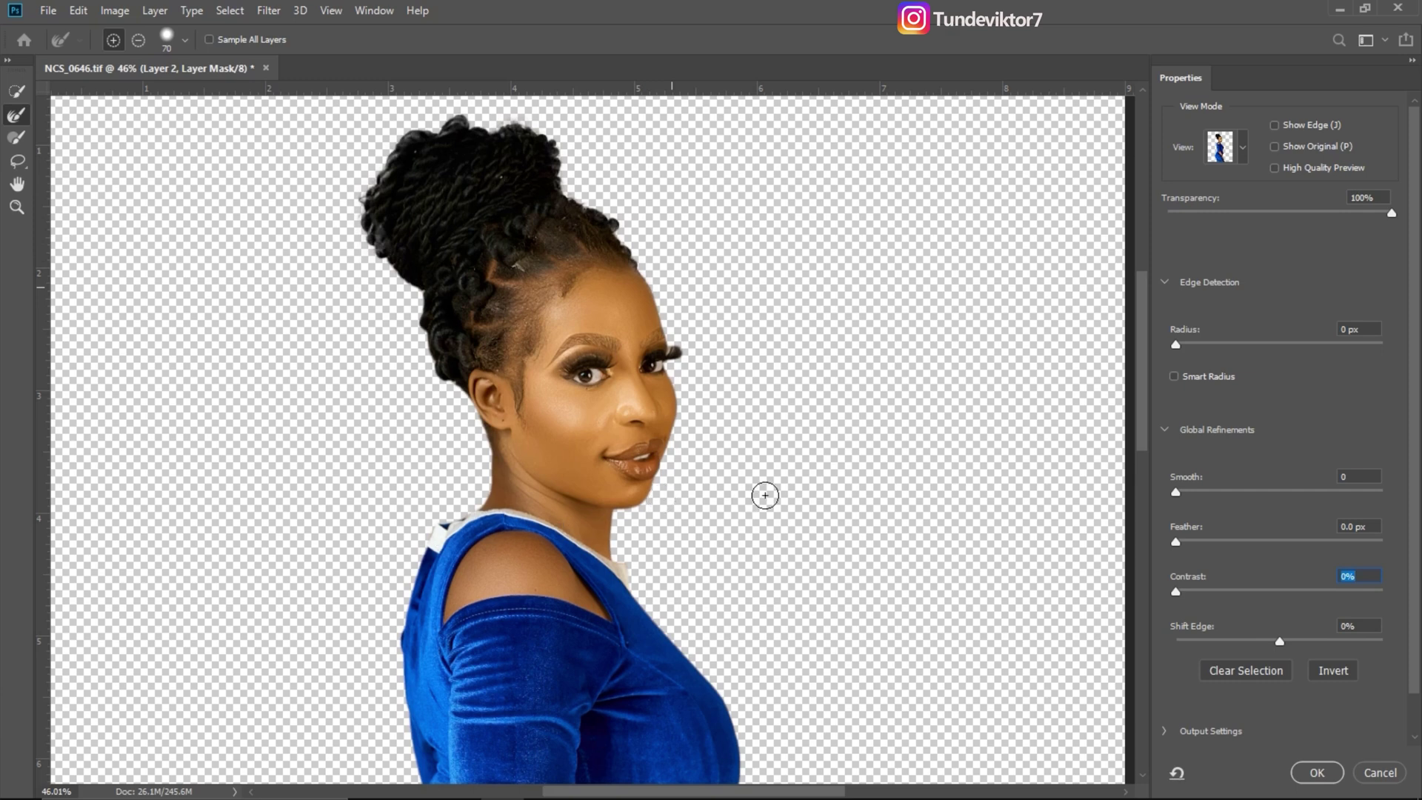
- Refine the protruding eyelashes with a Refine Edge Brush reduced to size 35, and apply the mask refinements
{"action": "key", "text": "z"}
{"action": "left_click_drag", "start_coordinate": [679, 354], "coordinate": [784, 375]}
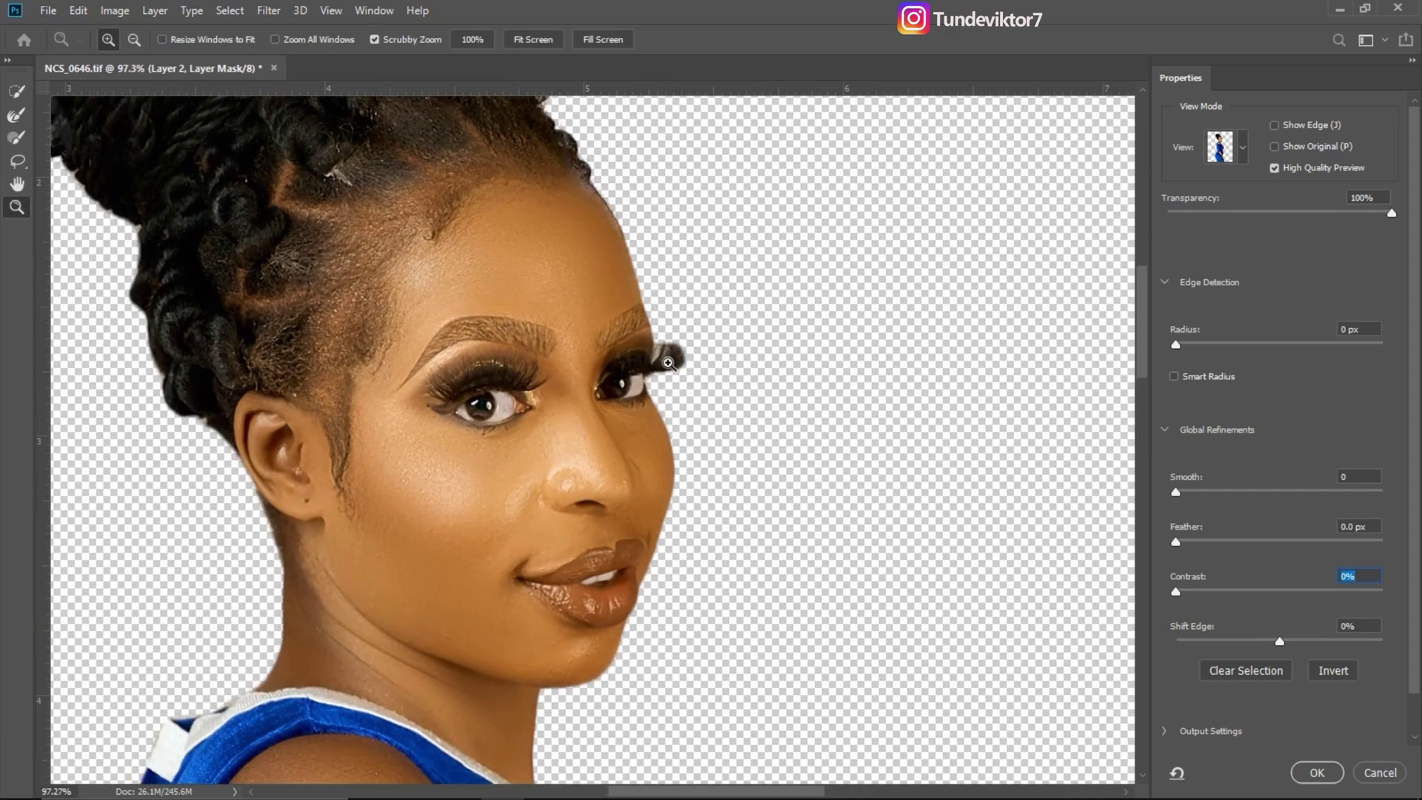
{"action": "key", "text": "r"}
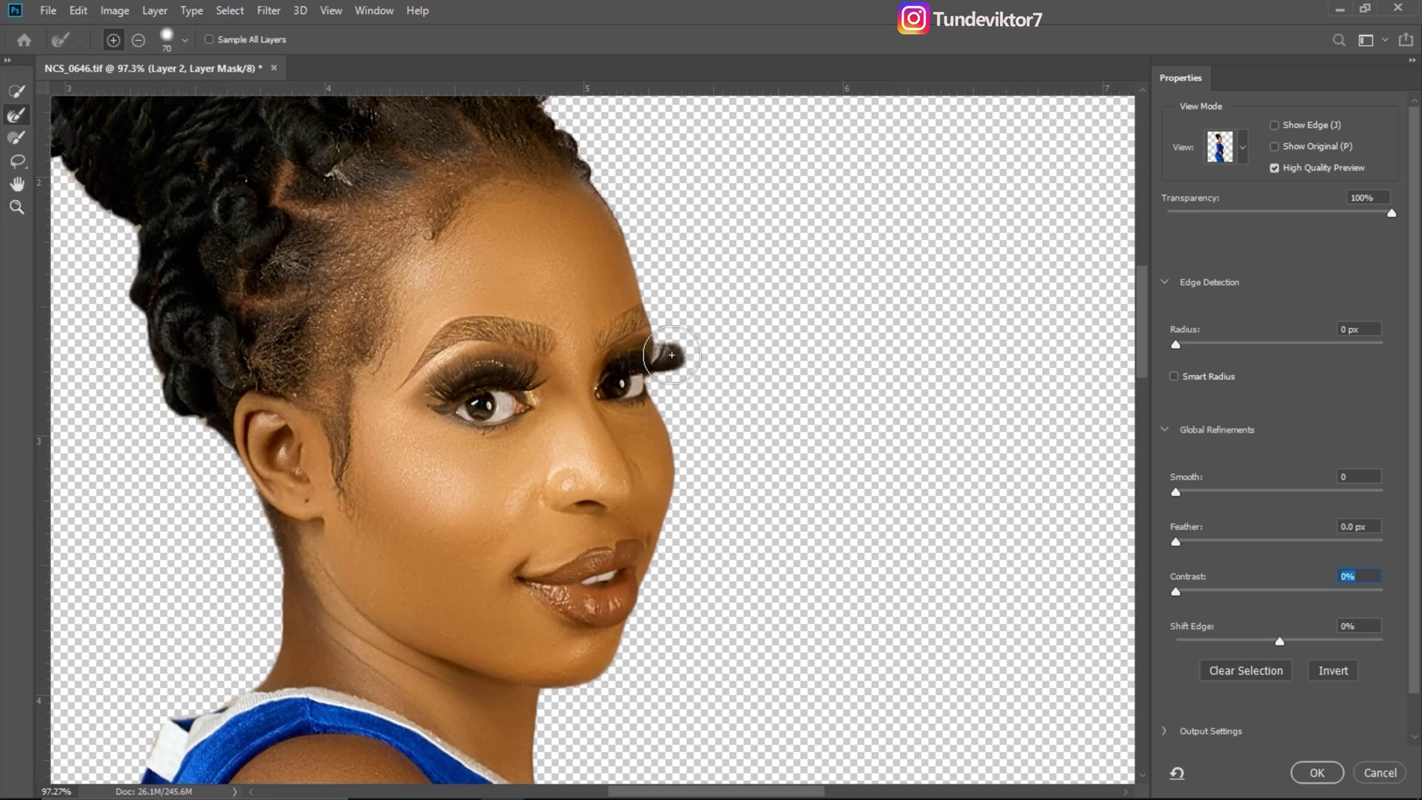
{"action": "key", "text": "bracketleft"}
{"action": "key", "text": "bracketleft"}
{"action": "key", "text": "bracketleft"}
{"action": "key", "text": "bracketleft"}
{"action": "left_click_drag", "start_coordinate": [671, 342], "coordinate": [685, 344]}
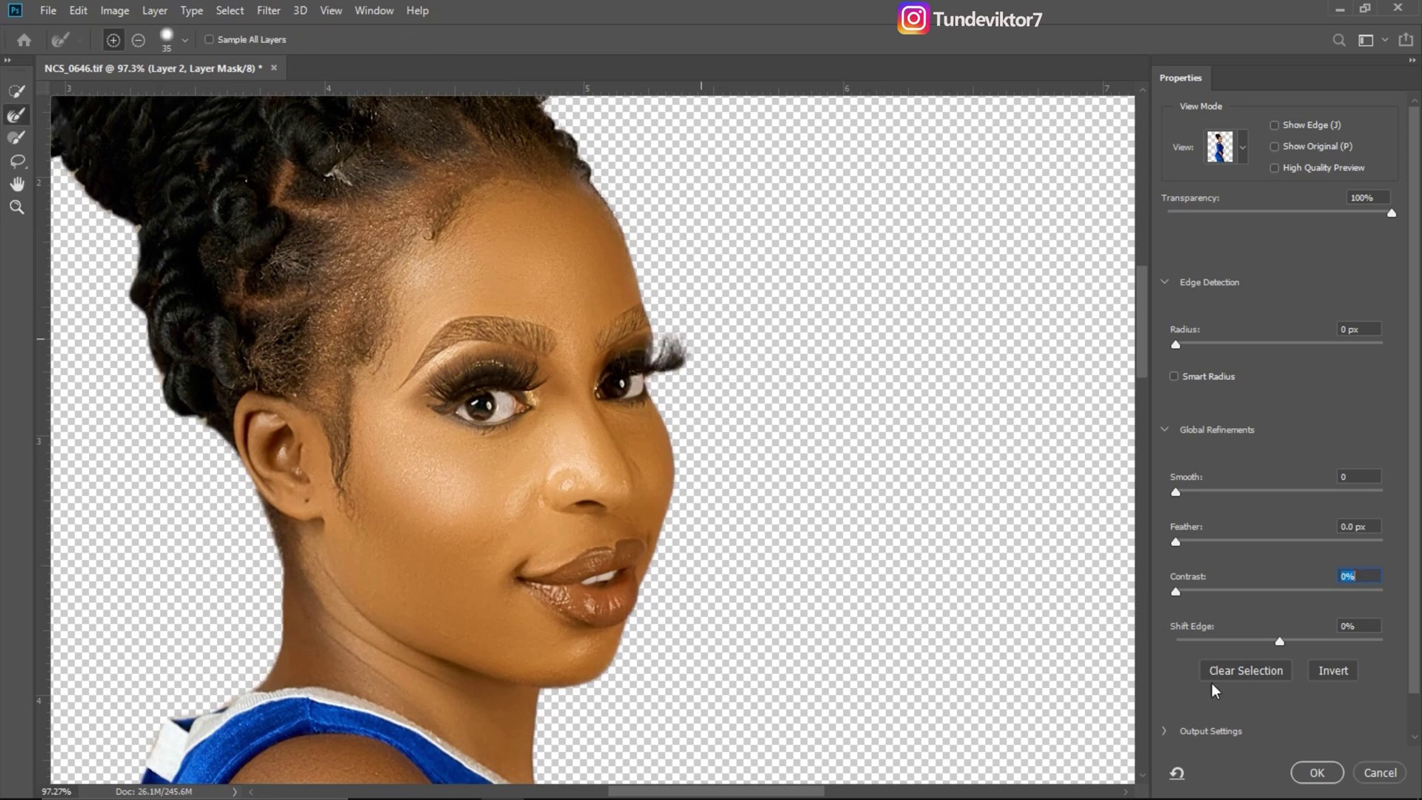
{"action": "left_click", "coordinate": [1317, 773]}
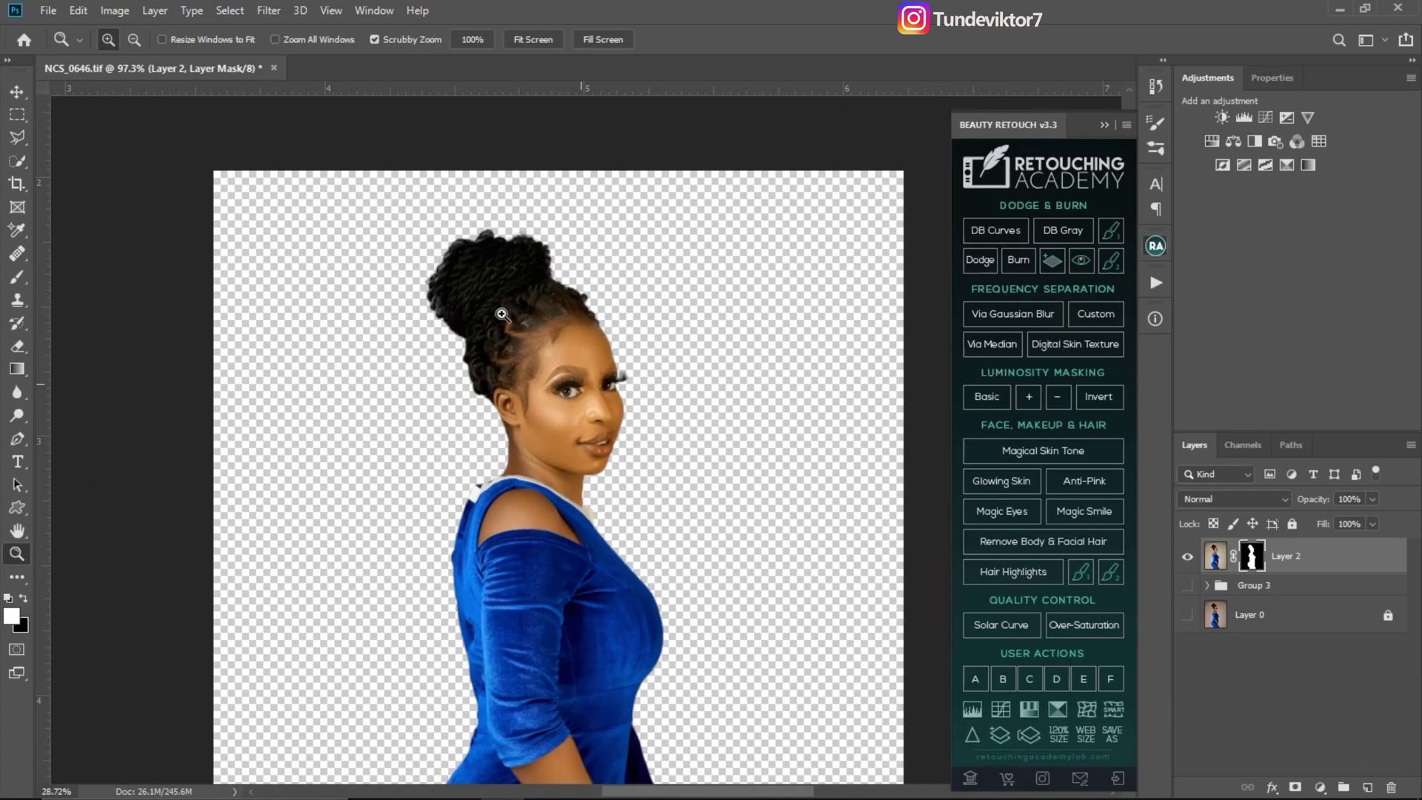
- Select the Brush tool for painting on Layer 2's mask and reduce its size to 35
{"action": "left_click_drag", "start_coordinate": [626, 348], "coordinate": [533, 357]}
{"action": "left_click_drag", "start_coordinate": [668, 416], "coordinate": [676, 416]}
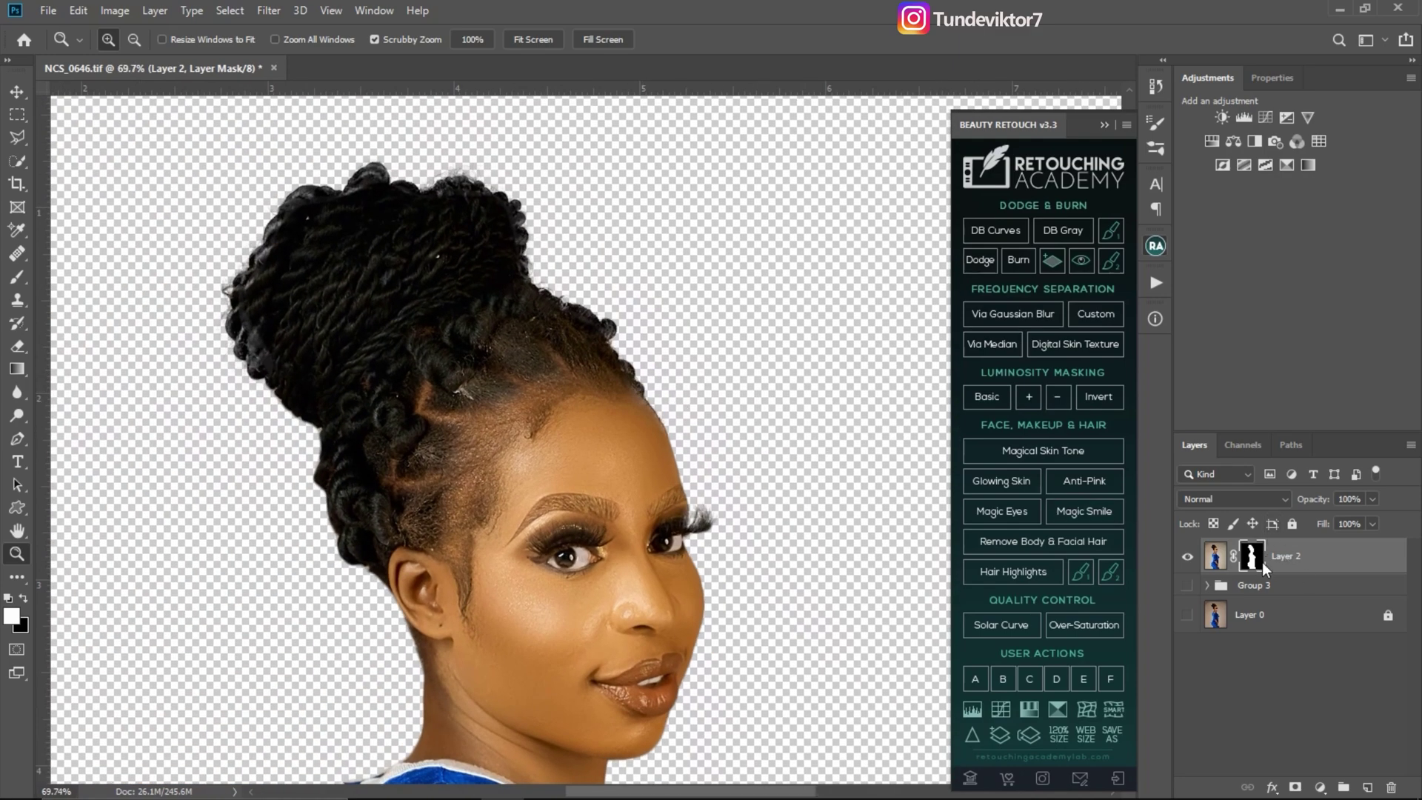
{"action": "left_click", "coordinate": [16, 279]}
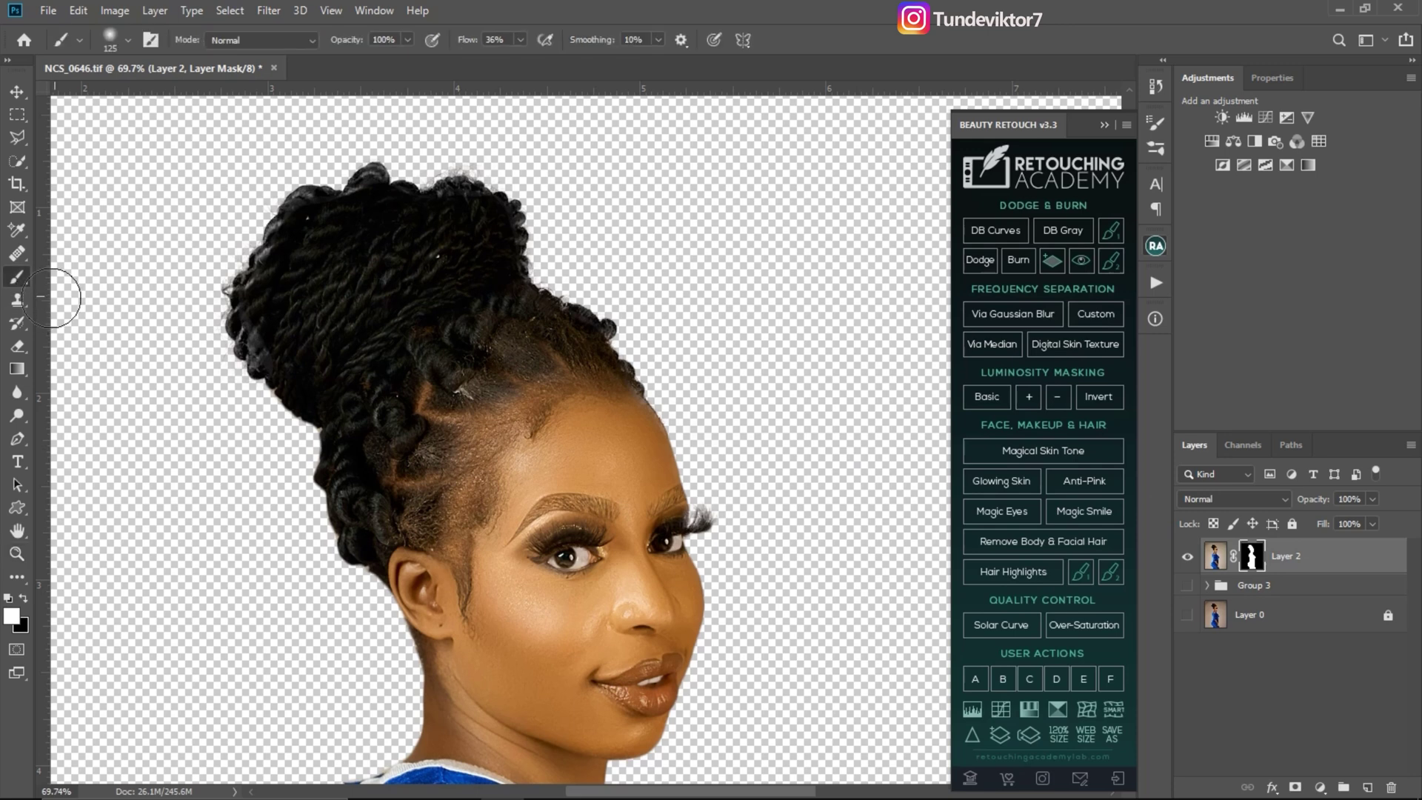
{"action": "key", "text": "bracketleft"}
{"action": "key", "text": "bracketleft"}
{"action": "key", "text": "bracketleft"}
{"action": "key", "text": "bracketleft"}
{"action": "key", "text": "bracketleft"}
{"action": "key", "text": "bracketleft"}
{"action": "key", "text": "bracketleft"}
{"action": "key", "text": "bracketleft"}
{"action": "key", "text": "bracketleft"}
{"action": "left_click", "coordinate": [1233, 557]}
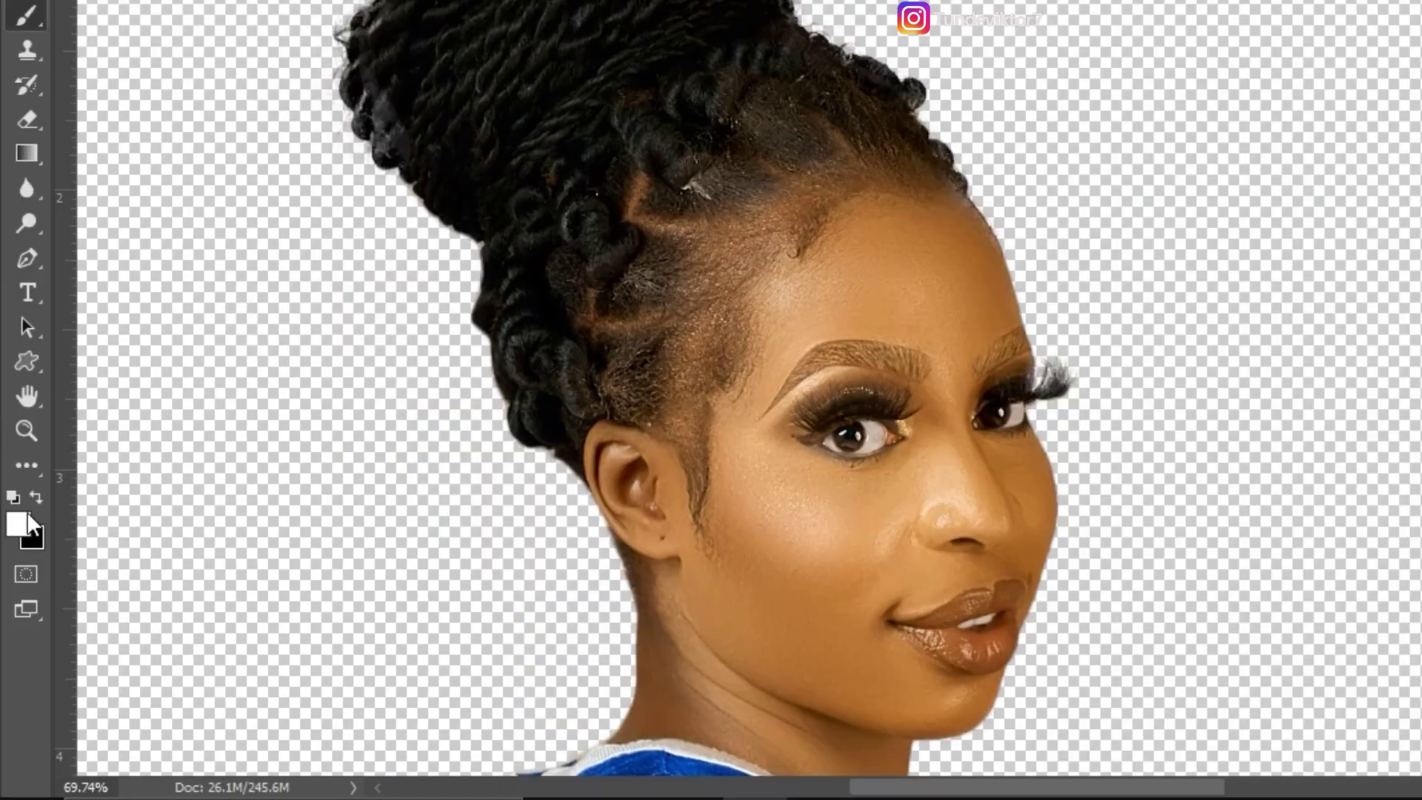
- Swap the foreground colour between white and black for mask painting, finishing with white in the foreground
{"action": "key", "text": "ctrl"}
{"action": "key", "text": "ctrl"}
{"action": "left_click", "coordinate": [38, 499]}
{"action": "left_click", "coordinate": [38, 499]}
{"action": "left_click", "coordinate": [38, 500]}
{"action": "left_click", "coordinate": [37, 498]}
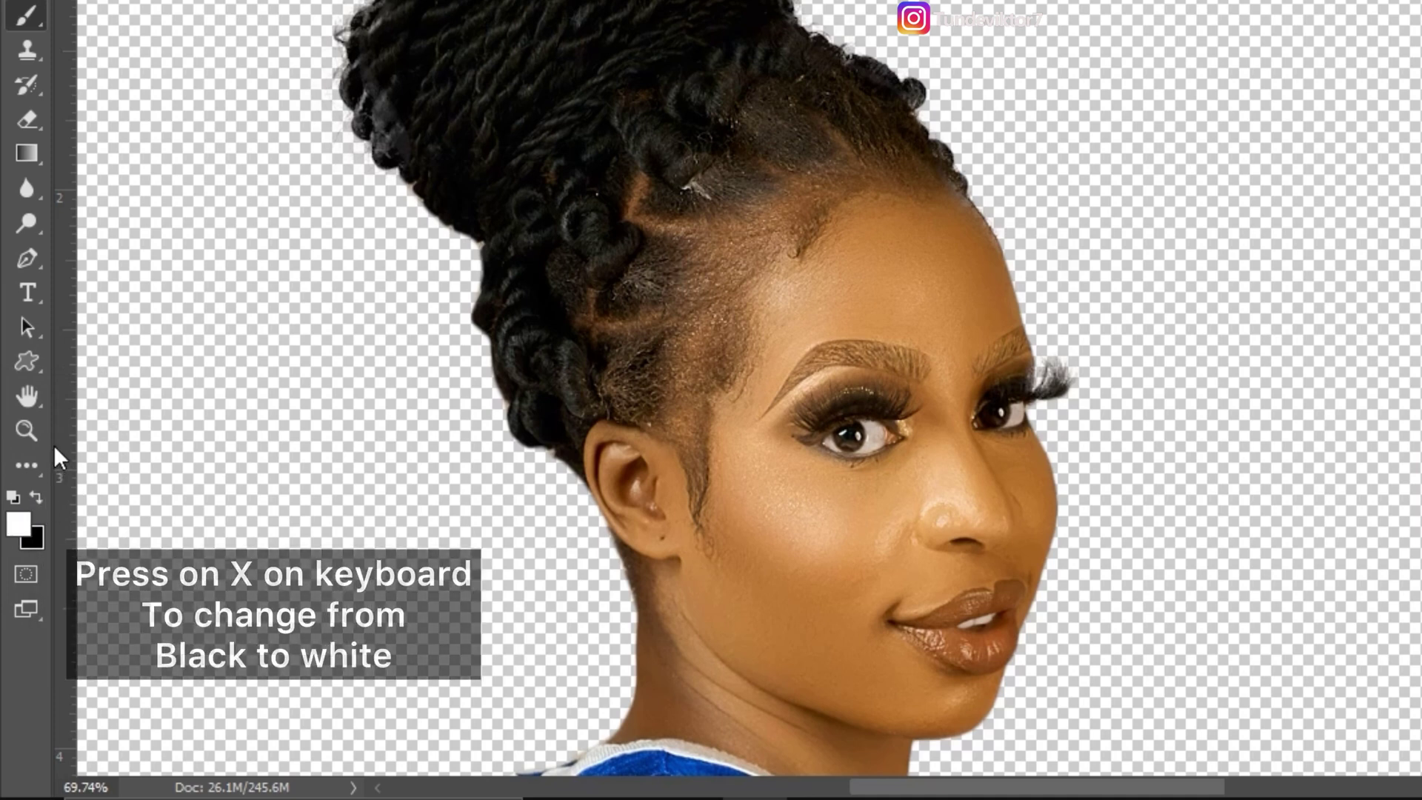
{"action": "key", "text": "ctrl"}
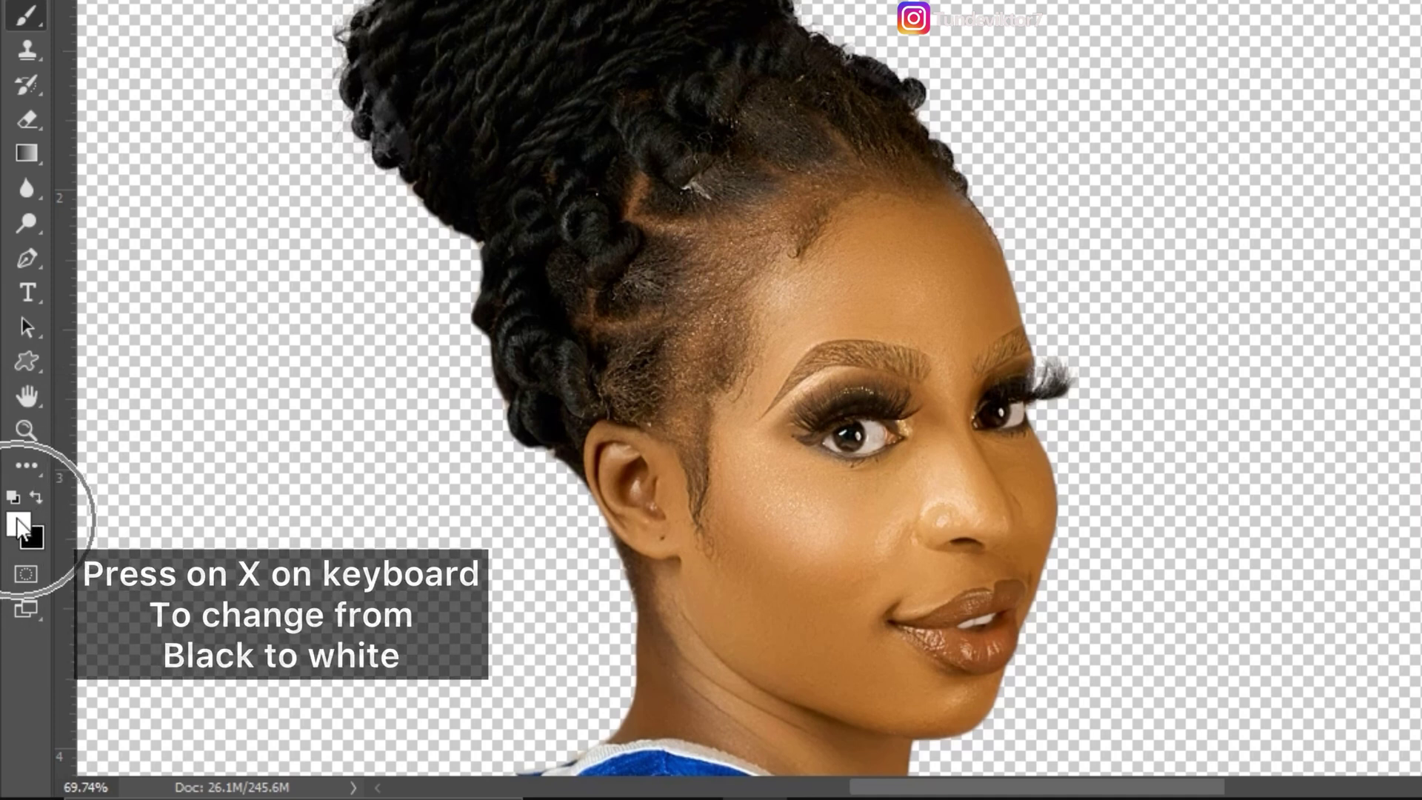
{"action": "key", "text": "ctrl"}
{"action": "key", "text": "ctrl"}
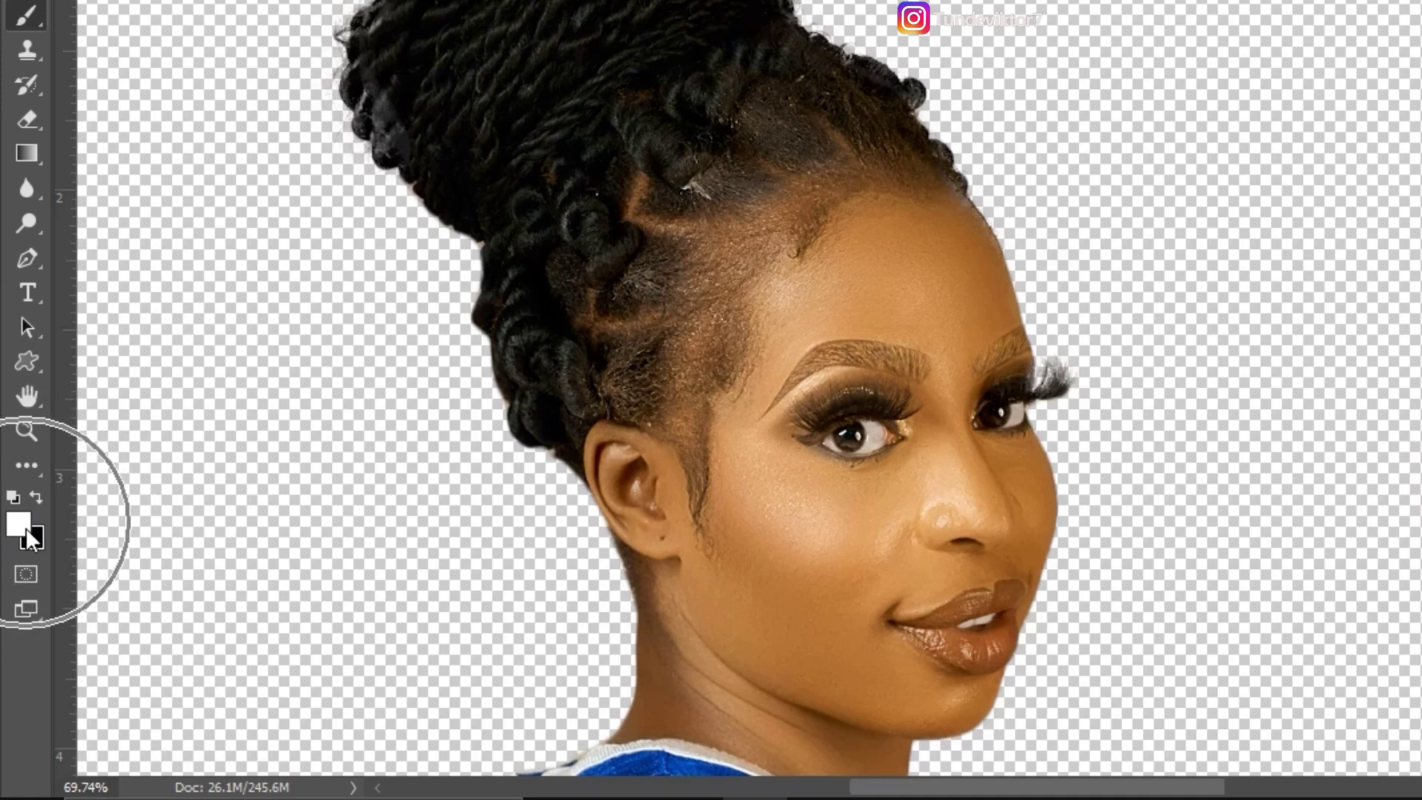
{"action": "key", "text": "d"}
{"action": "left_click", "coordinate": [37, 496]}
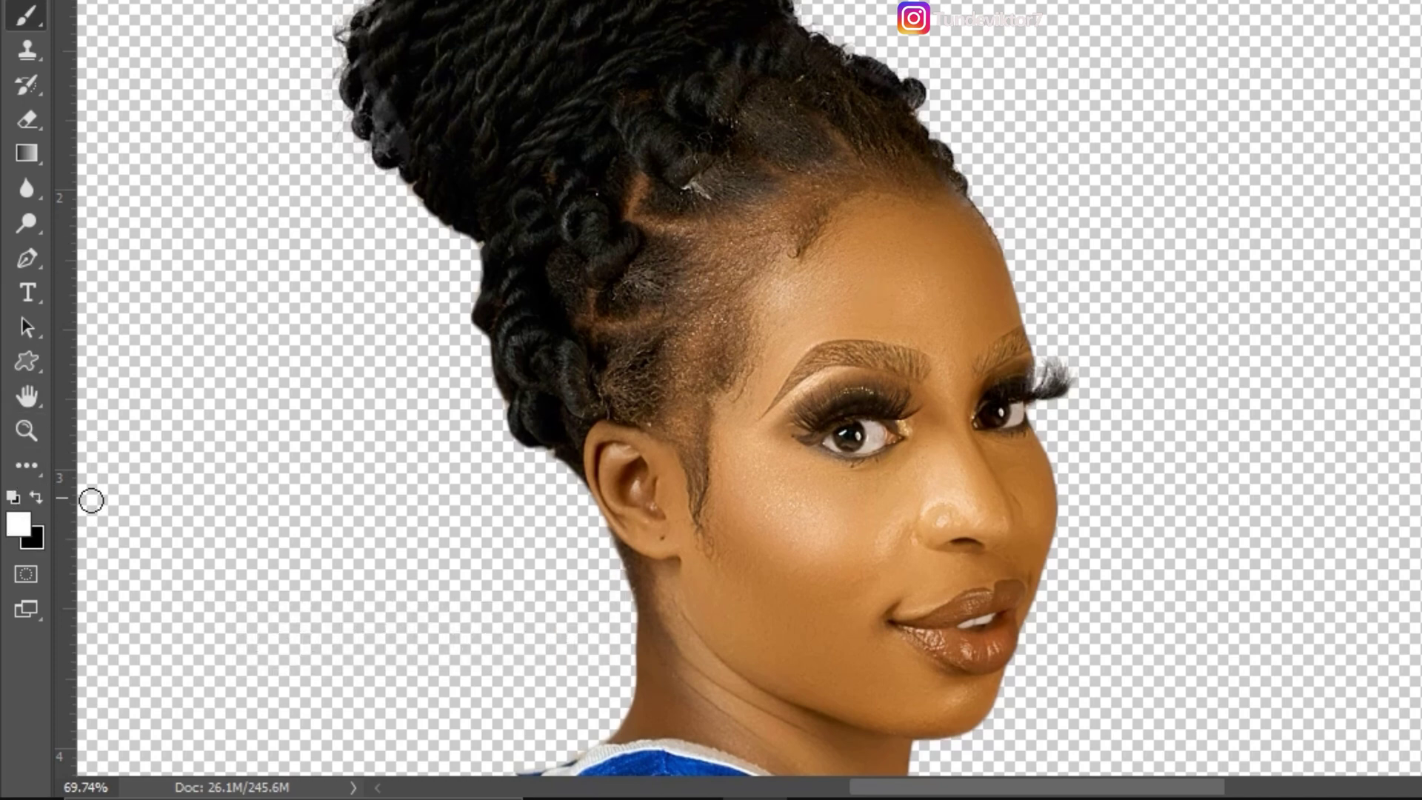
- Set the brush Flow to 100% and paint white on the mask along the forehead's edge
{"action": "key", "text": "z"}
{"action": "mouse_move", "coordinate": [981, 256]}
{"action": "left_mouse_down"}
{"action": "mouse_move", "coordinate": [1066, 321]}
{"action": "mouse_move", "coordinate": [1055, 317]}
{"action": "left_mouse_up"}
{"action": "key", "text": "b"}
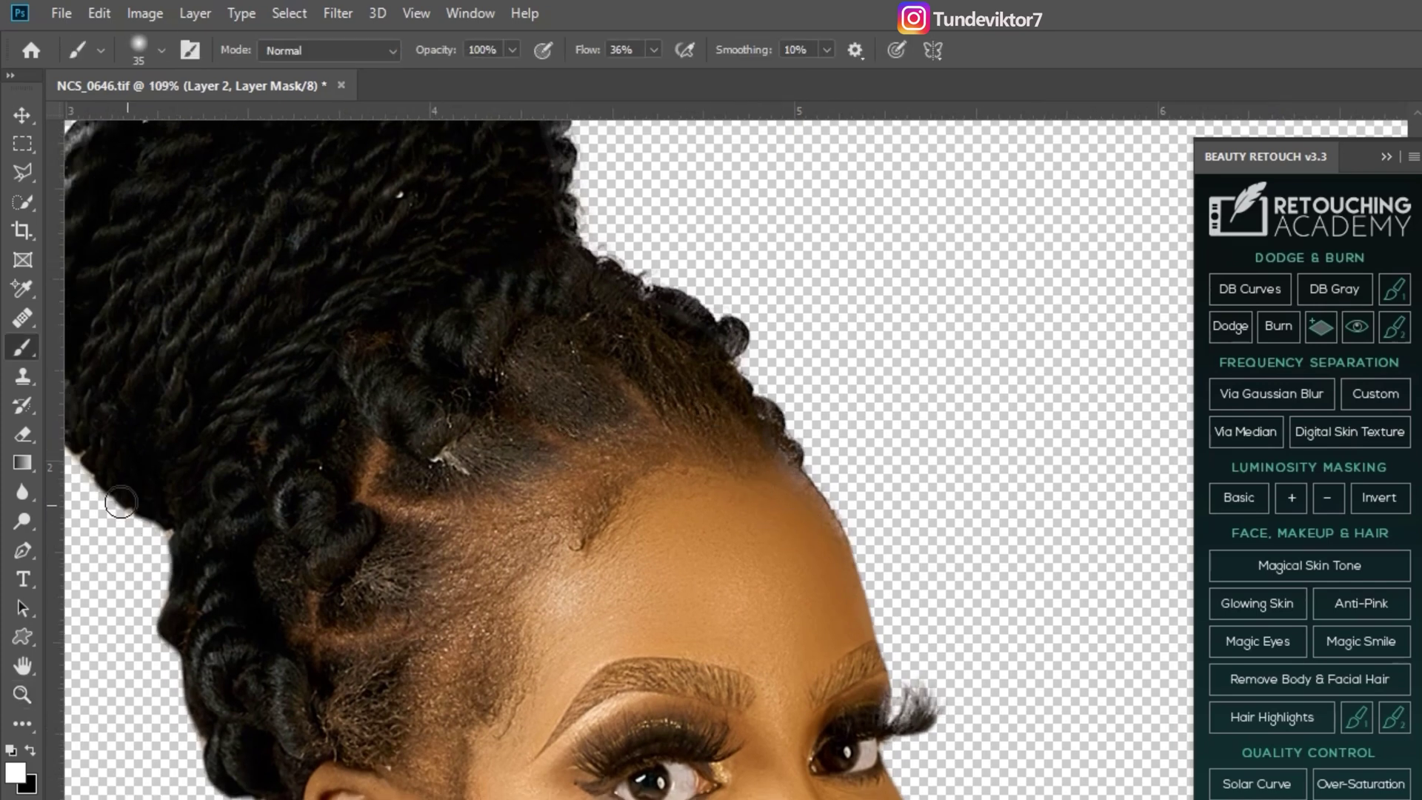
{"action": "left_click", "coordinate": [654, 52]}
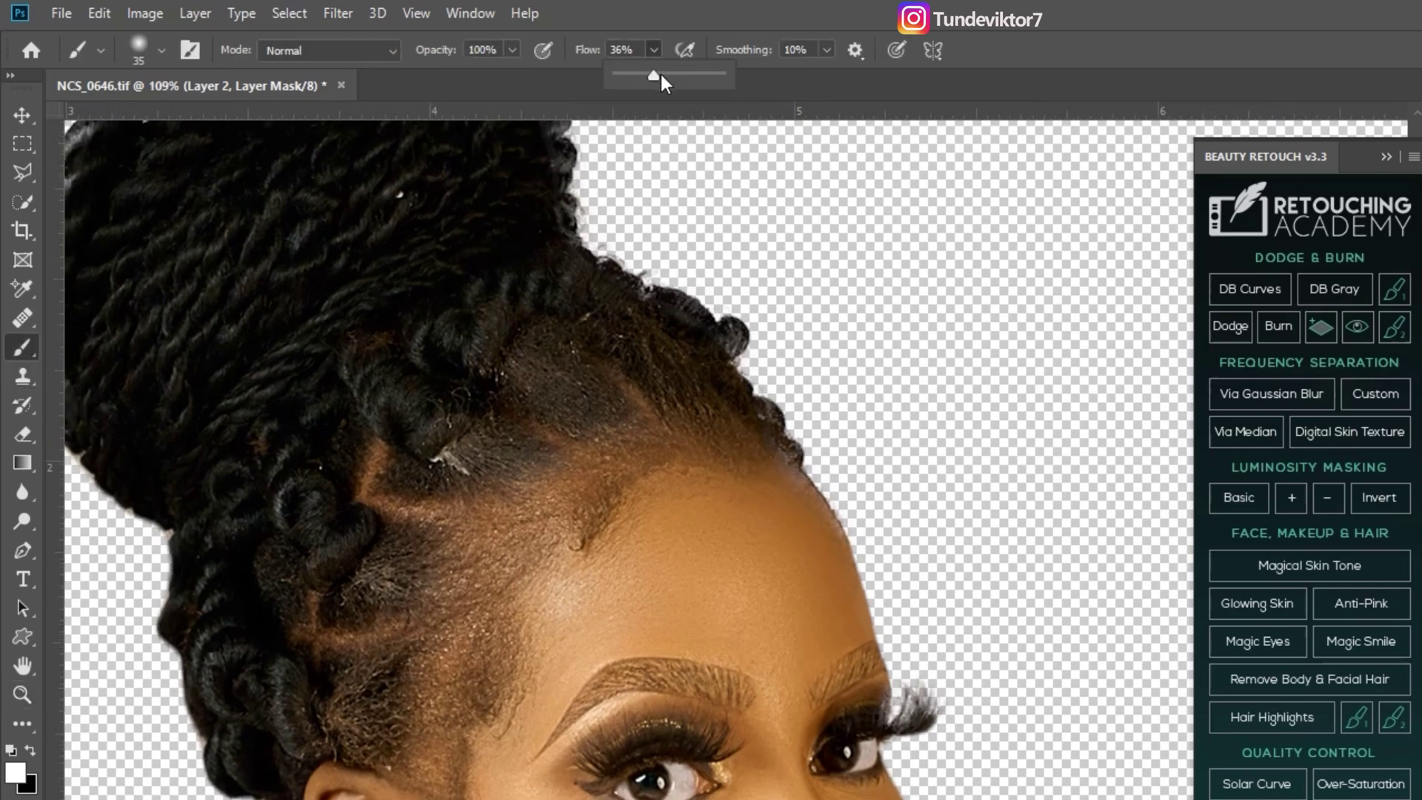
{"action": "left_click_drag", "start_coordinate": [655, 75], "coordinate": [788, 97]}
{"action": "left_click_drag", "start_coordinate": [763, 465], "coordinate": [799, 511]}
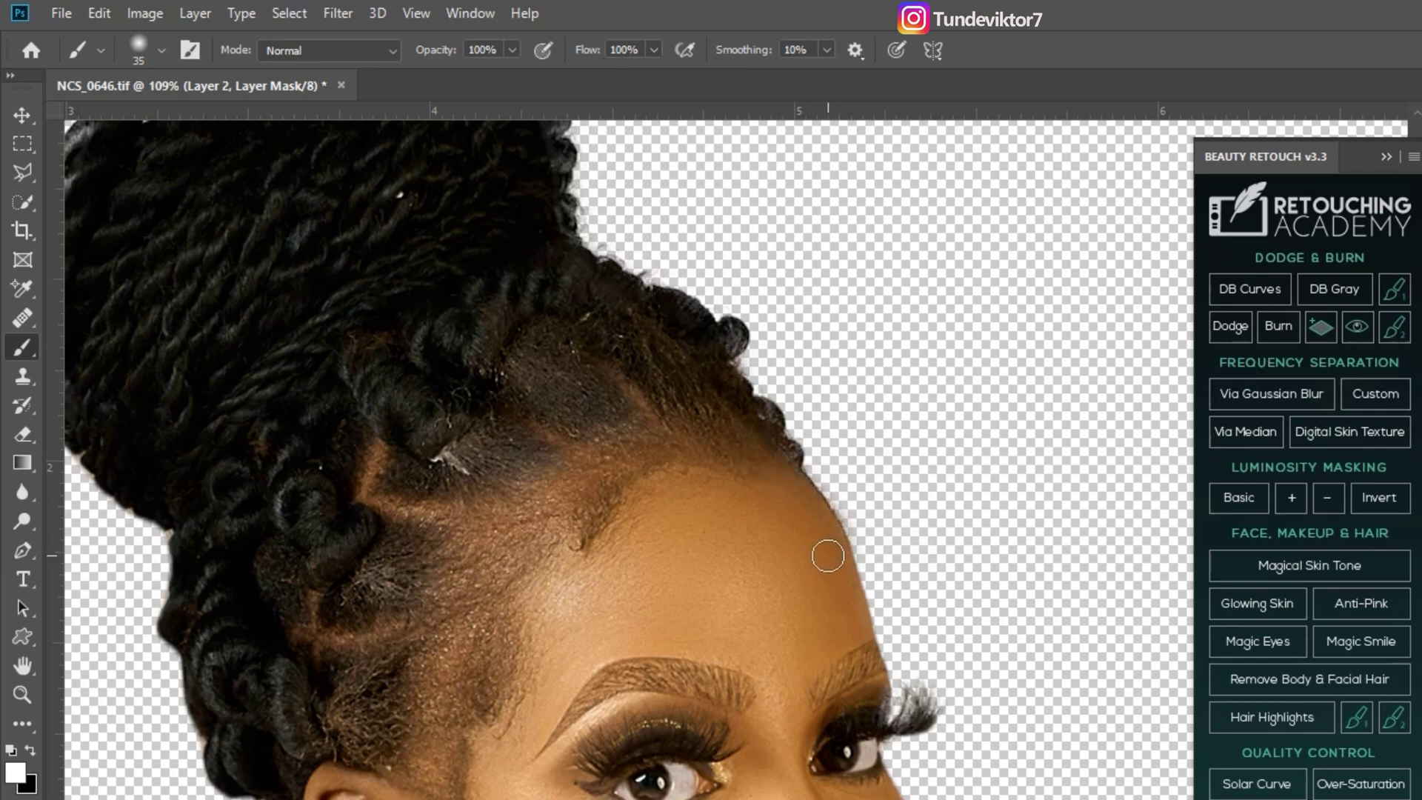
- Hide part of the forehead with black on the mask, and restore it in white with the brush enlarged to size 70
{"action": "key", "text": "x"}
{"action": "mouse_move", "coordinate": [851, 495]}
{"action": "left_mouse_down"}
{"action": "mouse_move", "coordinate": [822, 576]}
{"action": "mouse_move", "coordinate": [851, 566]}
{"action": "mouse_move", "coordinate": [810, 466]}
{"action": "mouse_move", "coordinate": [796, 544]}
{"action": "mouse_move", "coordinate": [868, 562]}
{"action": "mouse_move", "coordinate": [782, 586]}
{"action": "mouse_move", "coordinate": [812, 617]}
{"action": "mouse_move", "coordinate": [783, 629]}
{"action": "mouse_move", "coordinate": [747, 485]}
{"action": "mouse_move", "coordinate": [725, 522]}
{"action": "mouse_move", "coordinate": [687, 501]}
{"action": "mouse_move", "coordinate": [685, 474]}
{"action": "mouse_move", "coordinate": [822, 608]}
{"action": "mouse_move", "coordinate": [857, 613]}
{"action": "mouse_move", "coordinate": [743, 619]}
{"action": "mouse_move", "coordinate": [762, 512]}
{"action": "left_mouse_up"}
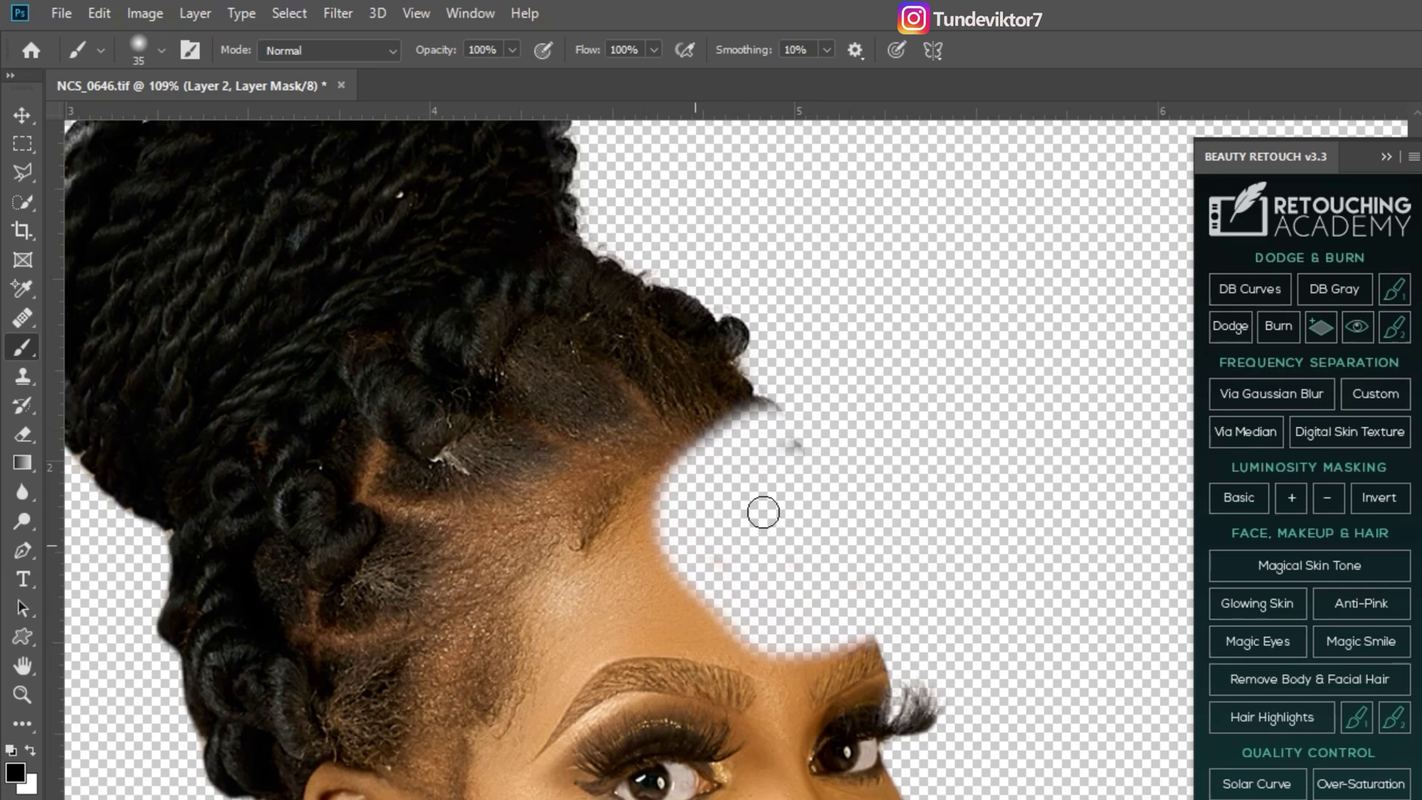
{"action": "key", "text": "x"}
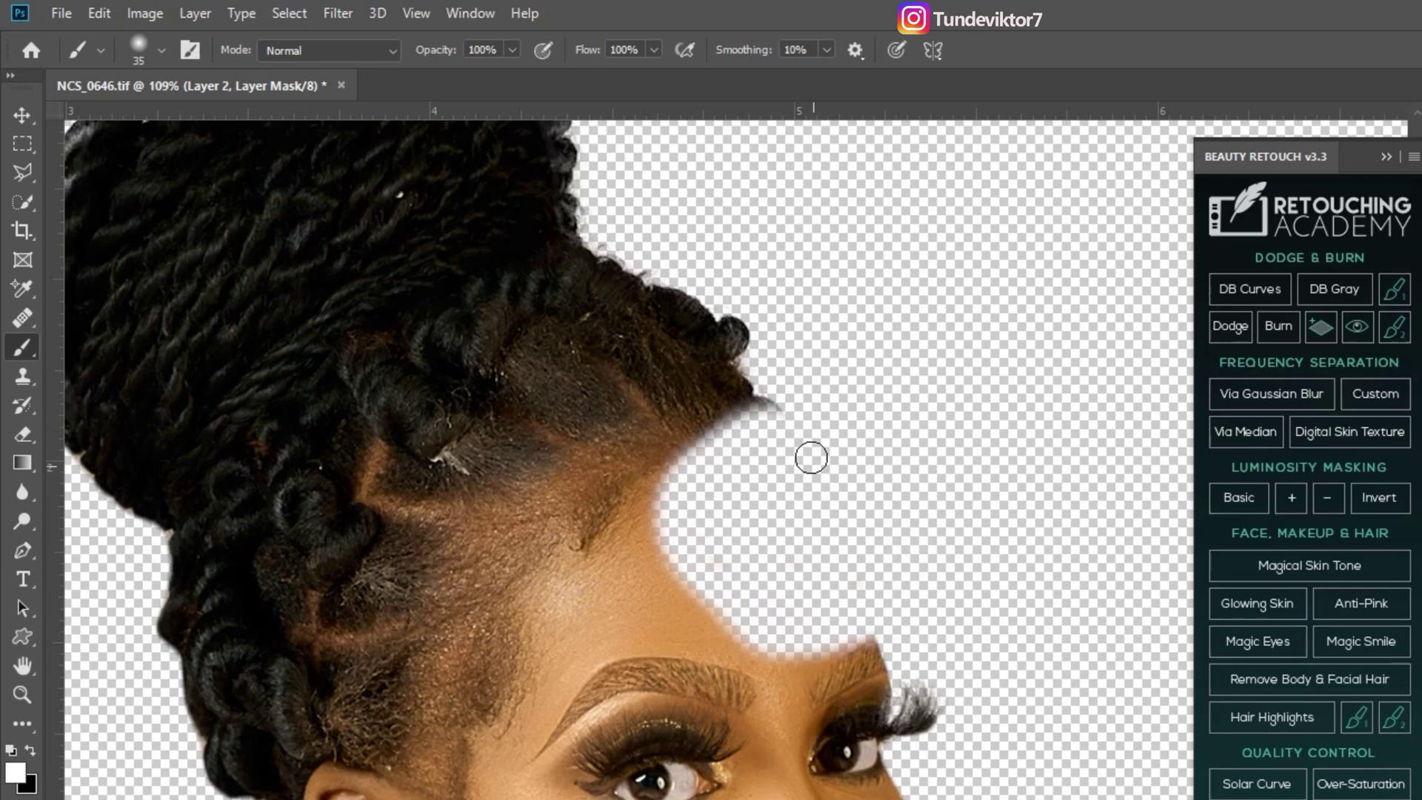
{"action": "mouse_move", "coordinate": [691, 453]}
{"action": "left_mouse_down"}
{"action": "mouse_move", "coordinate": [692, 584]}
{"action": "mouse_move", "coordinate": [728, 436]}
{"action": "mouse_move", "coordinate": [714, 486]}
{"action": "mouse_move", "coordinate": [737, 541]}
{"action": "mouse_move", "coordinate": [692, 491]}
{"action": "mouse_move", "coordinate": [762, 444]}
{"action": "mouse_move", "coordinate": [785, 518]}
{"action": "mouse_move", "coordinate": [733, 604]}
{"action": "mouse_move", "coordinate": [748, 571]}
{"action": "mouse_move", "coordinate": [832, 625]}
{"action": "mouse_move", "coordinate": [714, 422]}
{"action": "mouse_move", "coordinate": [815, 570]}
{"action": "mouse_move", "coordinate": [837, 641]}
{"action": "mouse_move", "coordinate": [787, 449]}
{"action": "mouse_move", "coordinate": [728, 419]}
{"action": "mouse_move", "coordinate": [840, 617]}
{"action": "left_mouse_up"}
{"action": "key", "text": "bracketright"}
{"action": "key", "text": "bracketright"}
{"action": "key", "text": "bracketright"}
{"action": "key", "text": "bracketright"}
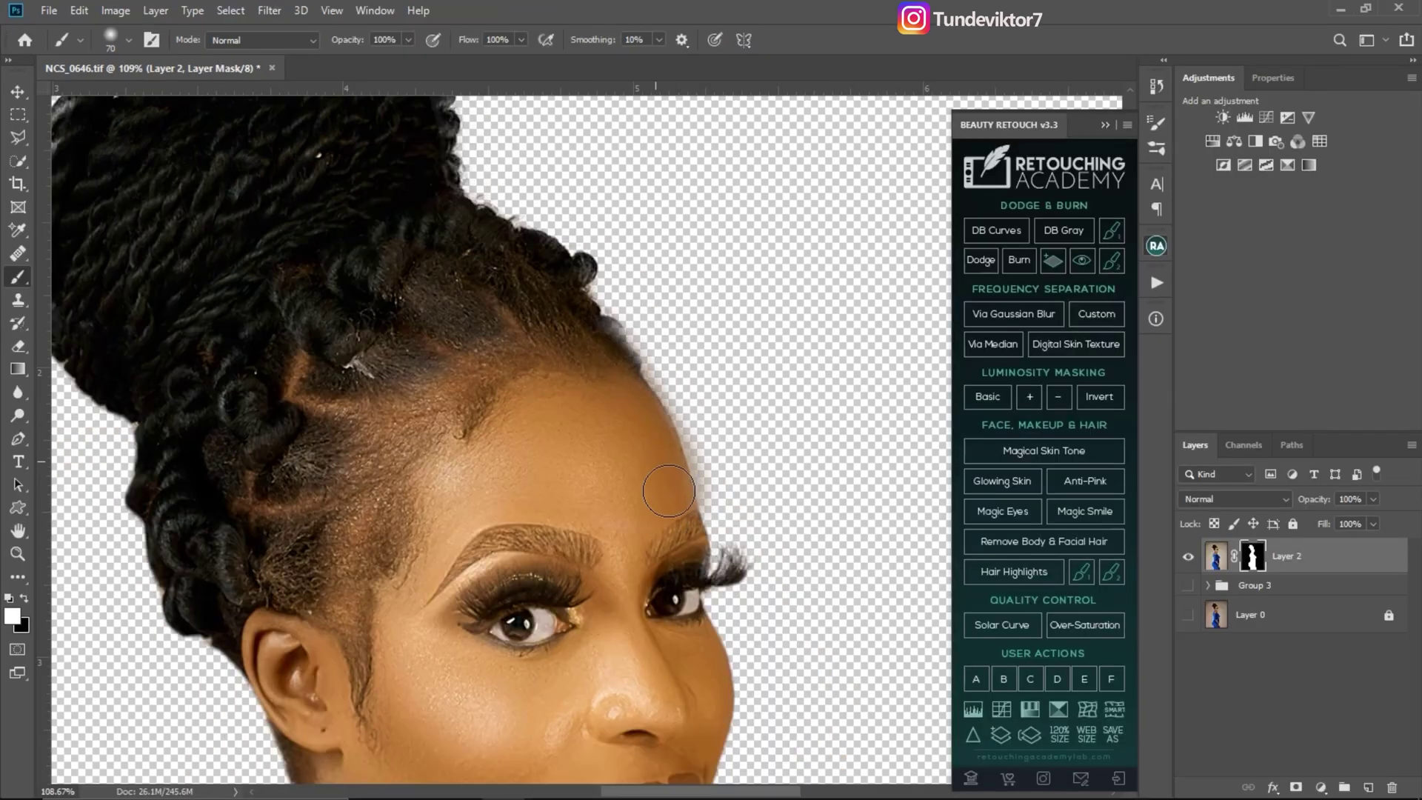
{"action": "mouse_move", "coordinate": [669, 491]}
{"action": "left_mouse_down"}
{"action": "mouse_move", "coordinate": [656, 514]}
{"action": "mouse_move", "coordinate": [628, 348]}
{"action": "mouse_move", "coordinate": [596, 326]}
{"action": "mouse_move", "coordinate": [606, 352]}
{"action": "mouse_move", "coordinate": [611, 337]}
{"action": "left_mouse_up"}
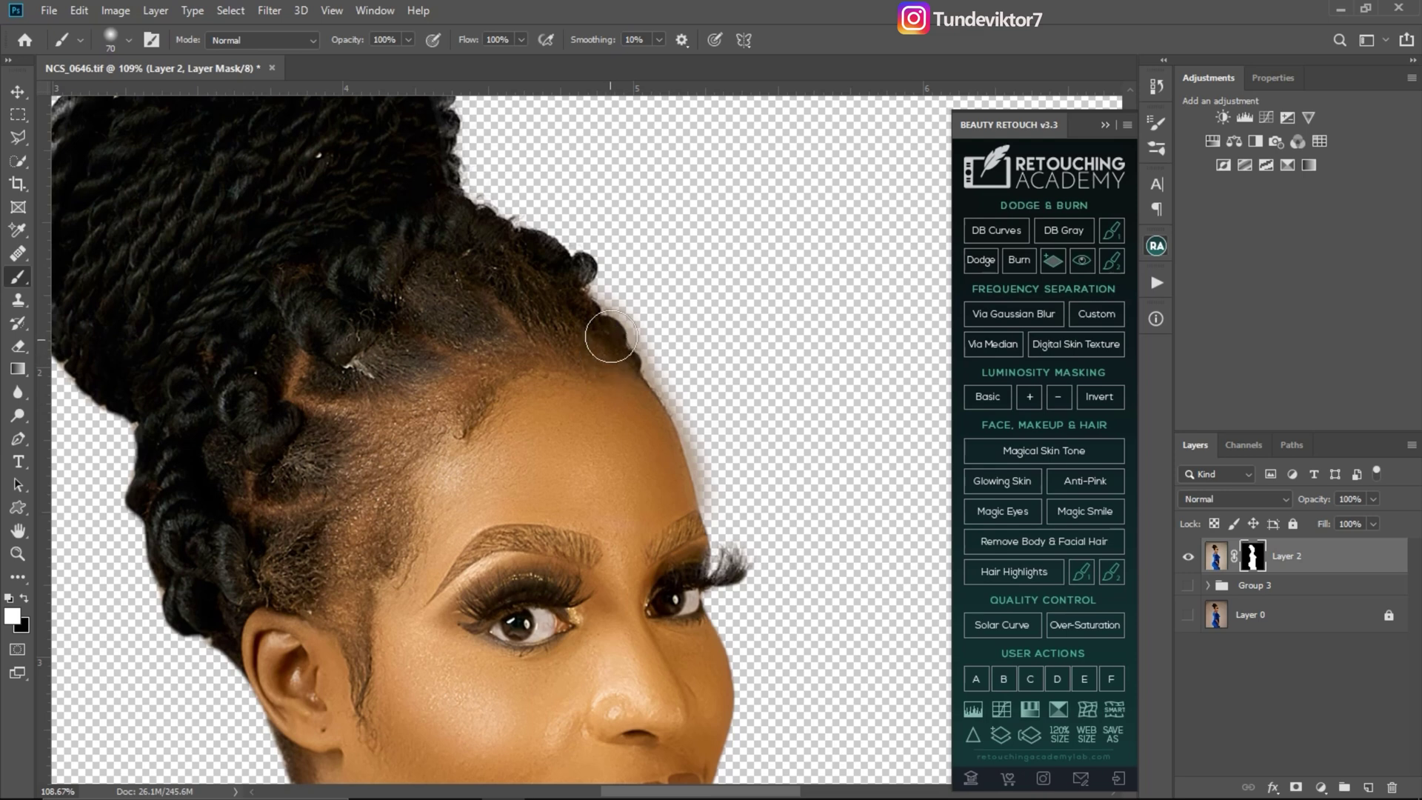
- Paint black on the mask with a size 8 brush to remove the background halo along the forehead and hairline
{"action": "key", "text": "bracketleft"}
{"action": "key", "text": "bracketleft"}
{"action": "left_click_drag", "start_coordinate": [673, 388], "coordinate": [696, 443]}
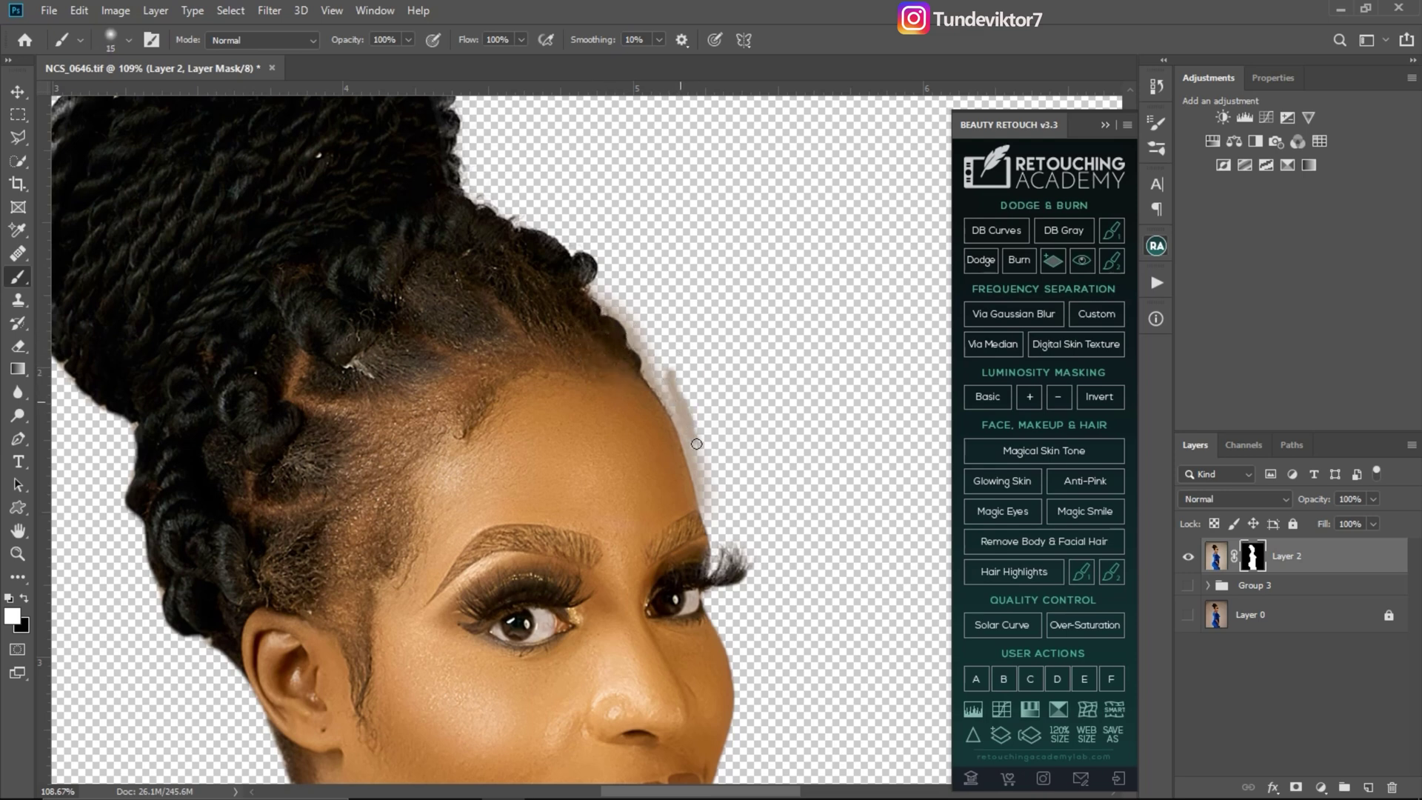
{"action": "key", "text": "x"}
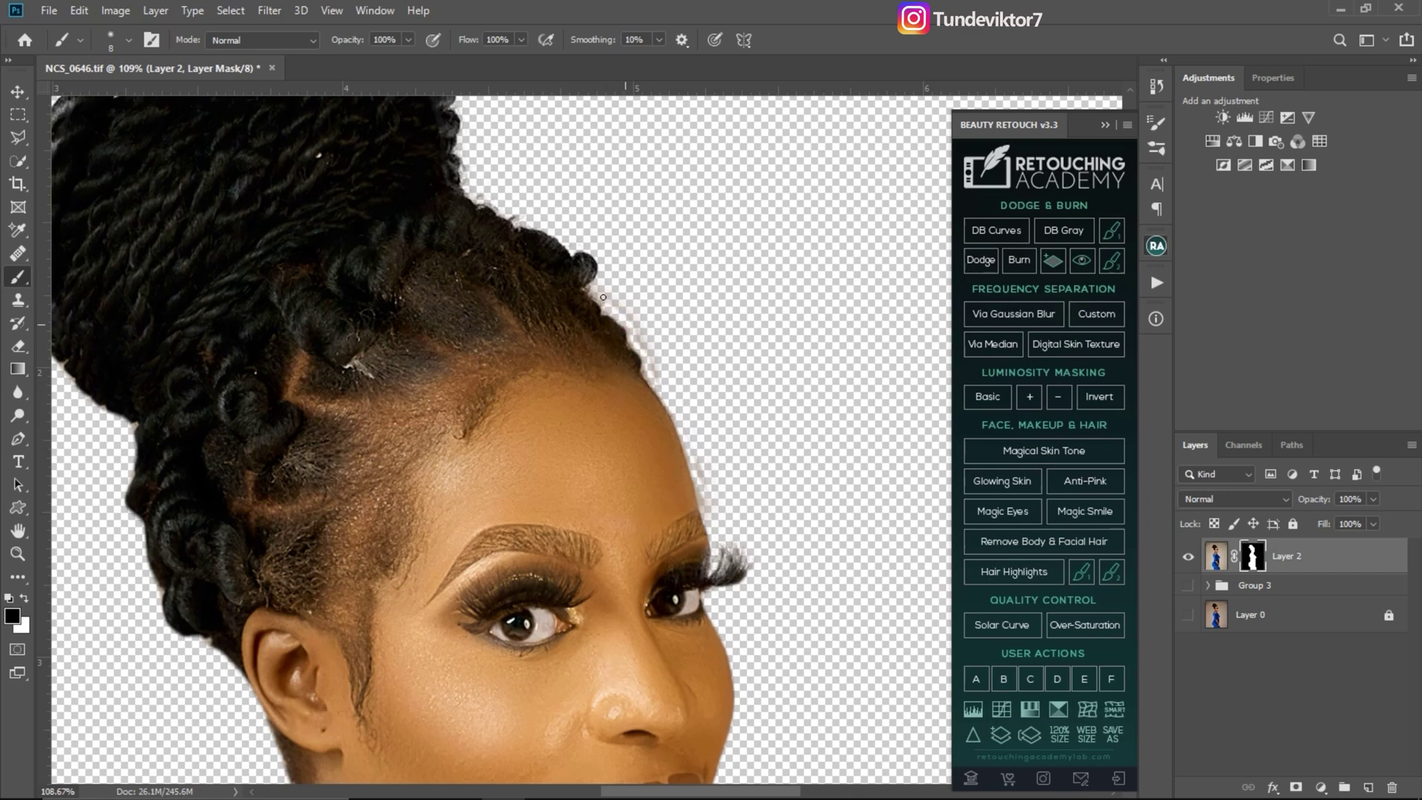
{"action": "mouse_move", "coordinate": [527, 249]}
{"action": "left_mouse_down"}
{"action": "mouse_move", "coordinate": [547, 269]}
{"action": "mouse_move", "coordinate": [510, 239]}
{"action": "mouse_move", "coordinate": [566, 280]}
{"action": "mouse_move", "coordinate": [528, 246]}
{"action": "mouse_move", "coordinate": [566, 273]}
{"action": "mouse_move", "coordinate": [567, 253]}
{"action": "mouse_move", "coordinate": [536, 247]}
{"action": "mouse_move", "coordinate": [577, 286]}
{"action": "mouse_move", "coordinate": [518, 243]}
{"action": "mouse_move", "coordinate": [585, 281]}
{"action": "mouse_move", "coordinate": [545, 251]}
{"action": "left_mouse_up"}
- Restore the hair bun's outer edge on the mask with a white brush at size 20
{"action": "key", "text": "x"}
{"action": "key", "text": "bracketright"}
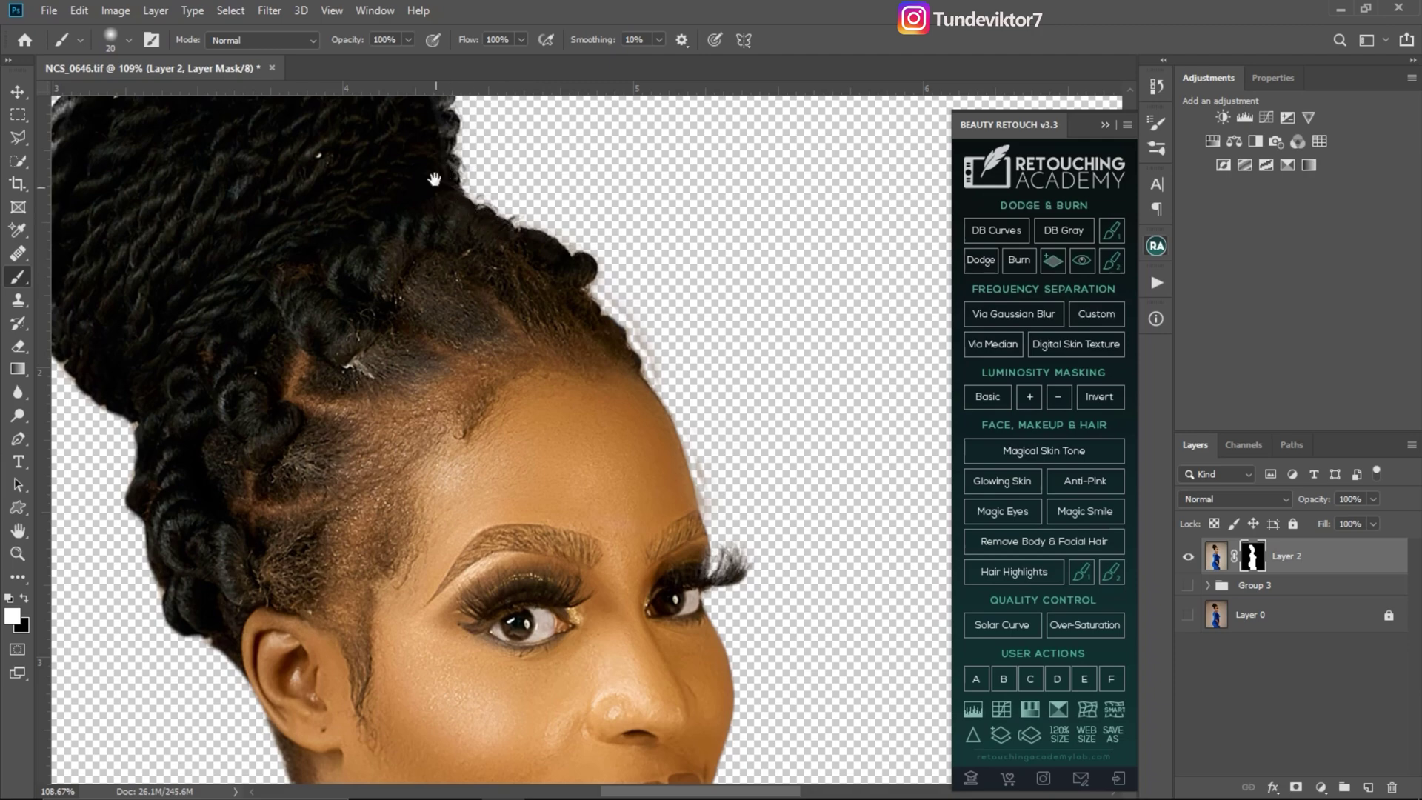
{"action": "left_click_drag", "start_coordinate": [434, 179], "coordinate": [472, 294]}
{"action": "mouse_move", "coordinate": [485, 289]}
{"action": "left_mouse_down"}
{"action": "mouse_move", "coordinate": [477, 218]}
{"action": "mouse_move", "coordinate": [368, 168]}
{"action": "mouse_move", "coordinate": [276, 184]}
{"action": "mouse_move", "coordinate": [492, 167]}
{"action": "left_mouse_up"}
{"action": "left_click_drag", "start_coordinate": [378, 171], "coordinate": [312, 243]}
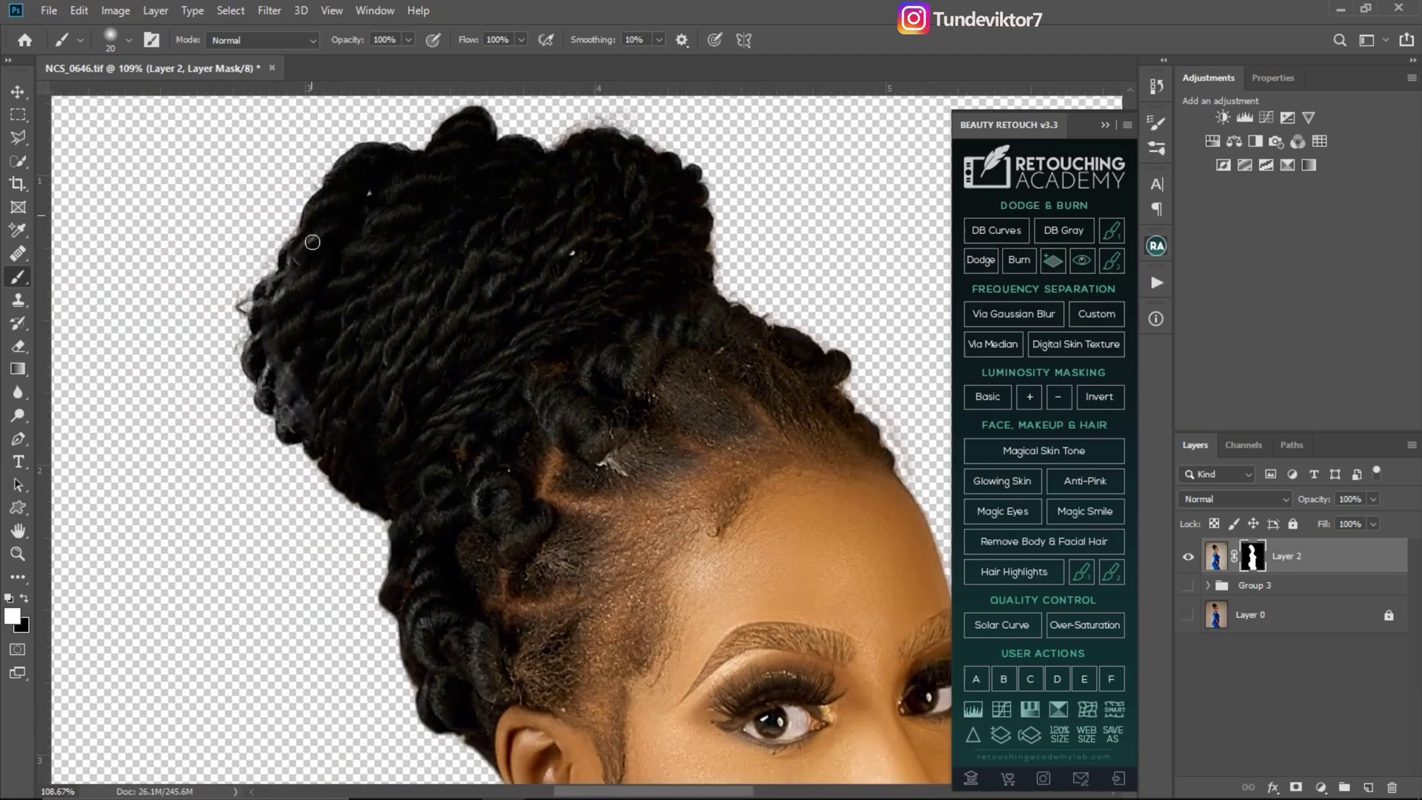
{"action": "mouse_move", "coordinate": [439, 289]}
{"action": "left_mouse_down"}
{"action": "mouse_move", "coordinate": [333, 225]}
{"action": "mouse_move", "coordinate": [353, 390]}
{"action": "mouse_move", "coordinate": [527, 111]}
{"action": "left_mouse_up"}
{"action": "mouse_move", "coordinate": [274, 363]}
{"action": "left_mouse_down"}
{"action": "mouse_move", "coordinate": [240, 252]}
{"action": "mouse_move", "coordinate": [226, 339]}
{"action": "left_mouse_up"}
{"action": "left_click_drag", "start_coordinate": [426, 494], "coordinate": [378, 201]}
{"action": "left_click_drag", "start_coordinate": [503, 511], "coordinate": [444, 168]}
{"action": "left_click_drag", "start_coordinate": [470, 430], "coordinate": [385, 429]}
- Clean the mask's edge along the forehead and cheek with a black brush at size 20
{"action": "mouse_move", "coordinate": [572, 314]}
{"action": "left_mouse_down"}
{"action": "mouse_move", "coordinate": [586, 225]}
{"action": "mouse_move", "coordinate": [653, 246]}
{"action": "left_mouse_up"}
{"action": "left_click_drag", "start_coordinate": [618, 300], "coordinate": [594, 497]}
{"action": "left_click_drag", "start_coordinate": [650, 327], "coordinate": [722, 353]}
{"action": "key", "text": "b"}
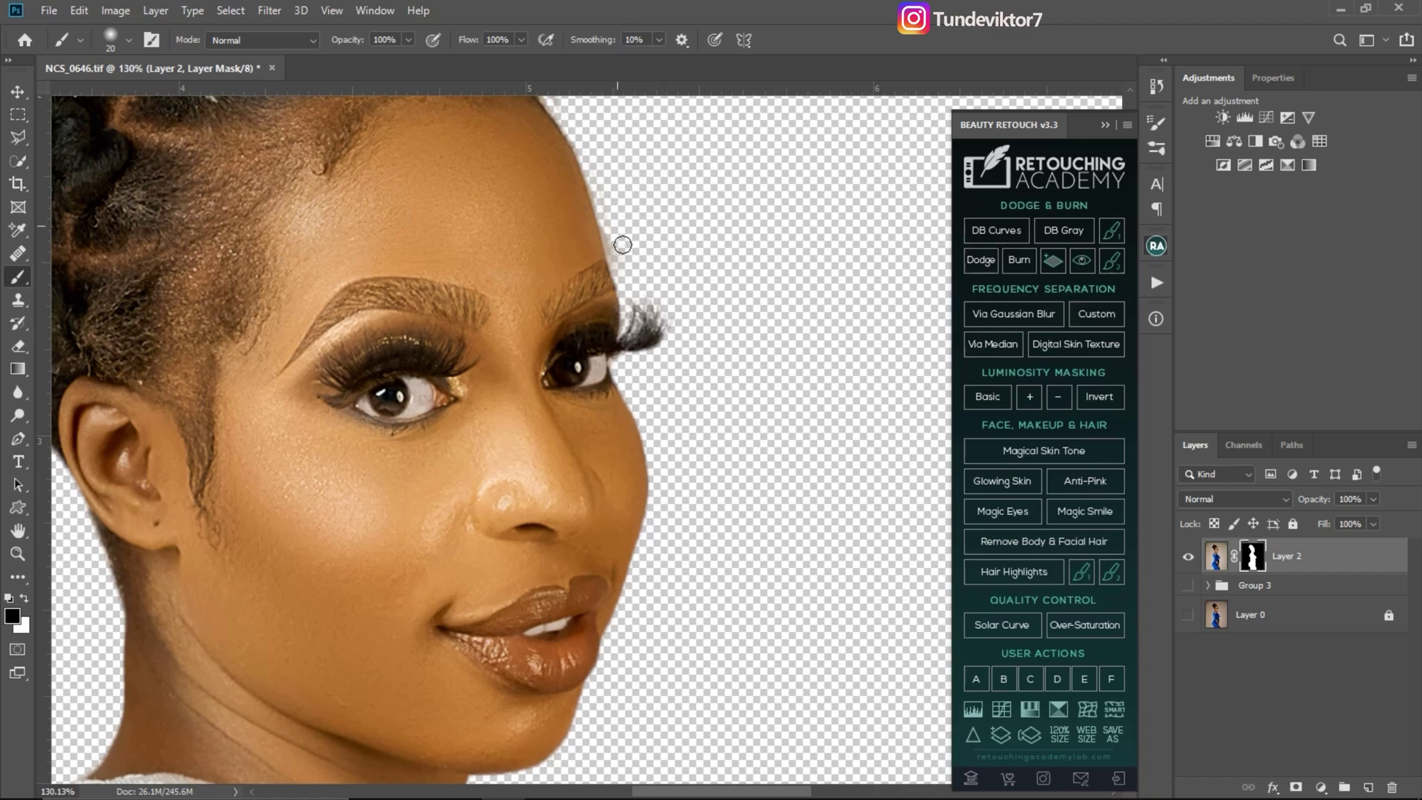
{"action": "key", "text": "ctrl+space"}
{"action": "mouse_move", "coordinate": [630, 407]}
{"action": "left_mouse_down"}
{"action": "mouse_move", "coordinate": [559, 435]}
{"action": "mouse_move", "coordinate": [576, 237]}
{"action": "mouse_move", "coordinate": [619, 460]}
{"action": "mouse_move", "coordinate": [657, 467]}
{"action": "mouse_move", "coordinate": [616, 437]}
{"action": "left_mouse_up"}
{"action": "key", "text": "ctrl+space"}
{"action": "key", "text": "ctrl+space"}
{"action": "key", "text": "ctrl+space"}
{"action": "left_click_drag", "start_coordinate": [634, 352], "coordinate": [671, 354]}
- Examine the whole cutout against the transparent background for remaining edge flaws
{"action": "key", "text": "ctrl+space"}
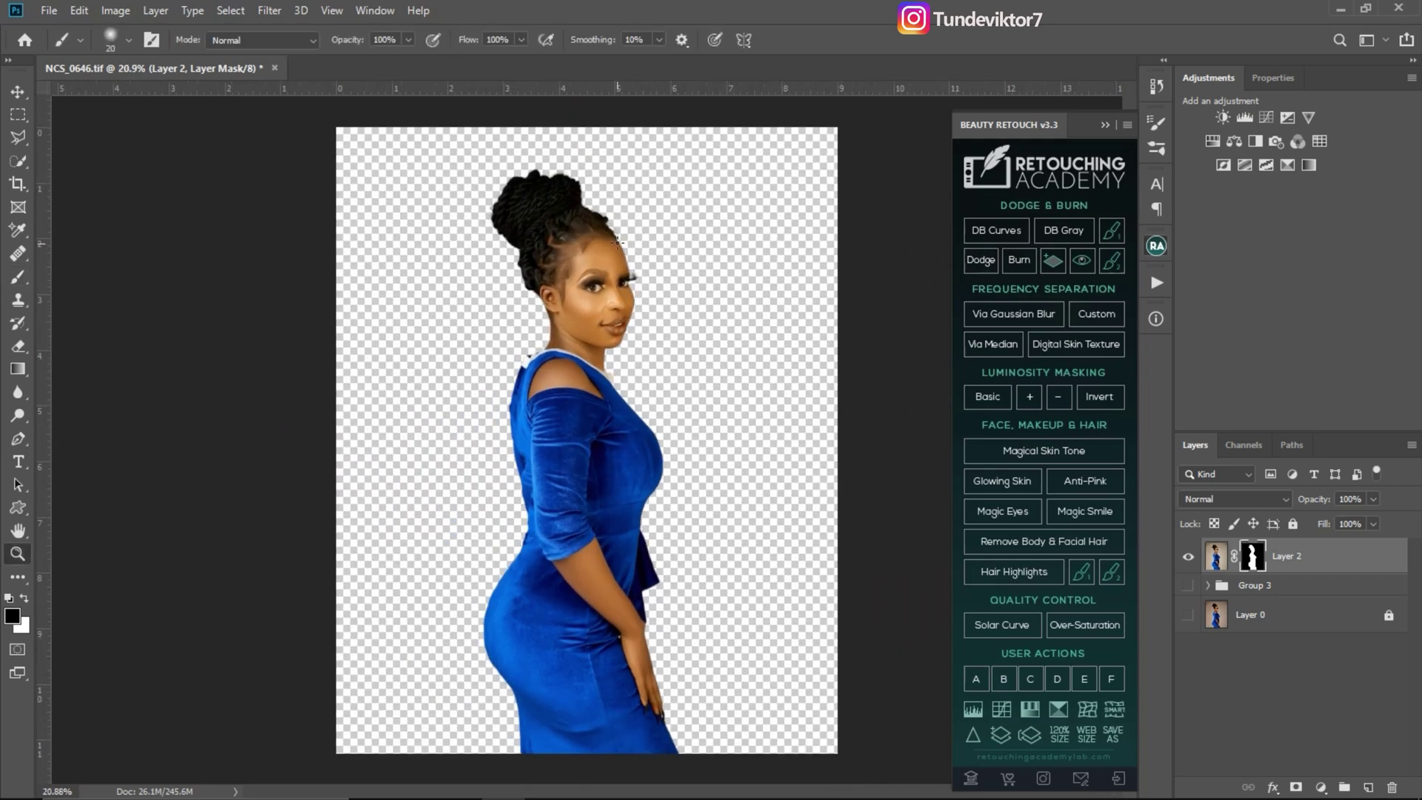
{"action": "left_click_drag", "start_coordinate": [633, 304], "coordinate": [669, 286]}
{"action": "left_click_drag", "start_coordinate": [653, 339], "coordinate": [607, 320]}
{"action": "key", "text": "ctrl+space"}
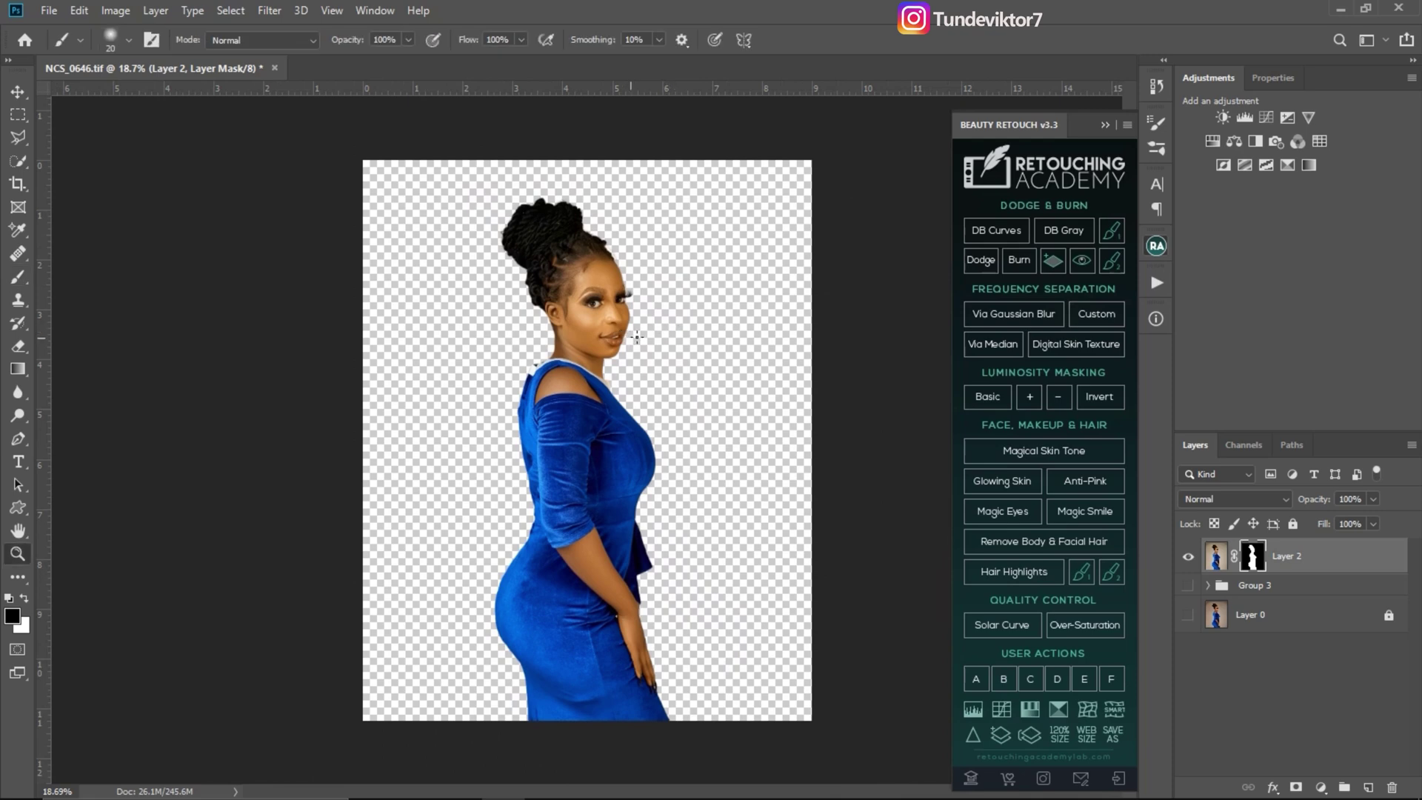
{"action": "left_click_drag", "start_coordinate": [645, 379], "coordinate": [666, 352]}
{"action": "key", "text": "ctrl+space"}
{"action": "scroll", "coordinate": [633, 372], "scroll_direction": "down", "scroll_amount": 3}
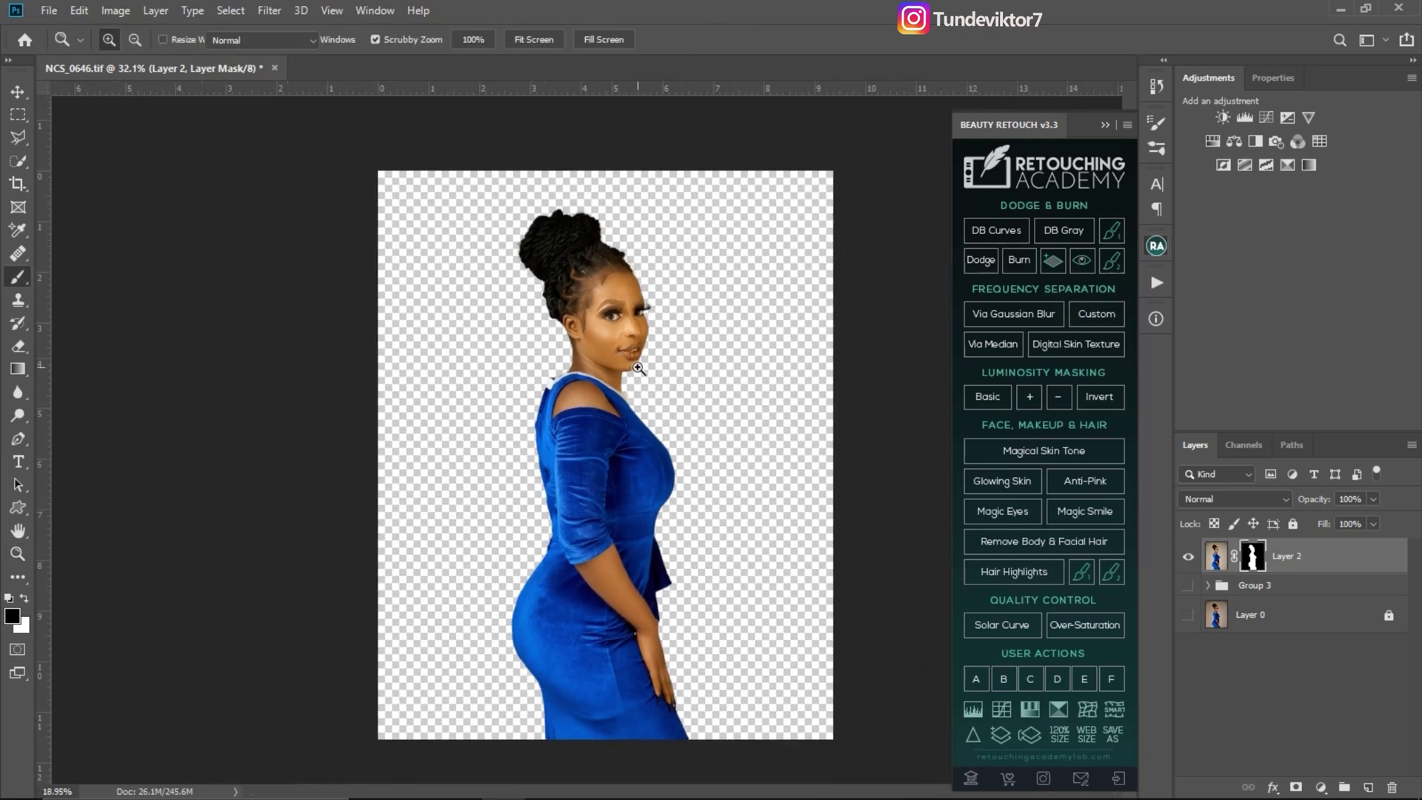
{"action": "scroll", "coordinate": [642, 378], "scroll_direction": "up", "scroll_amount": 1}
{"action": "key", "text": "b"}
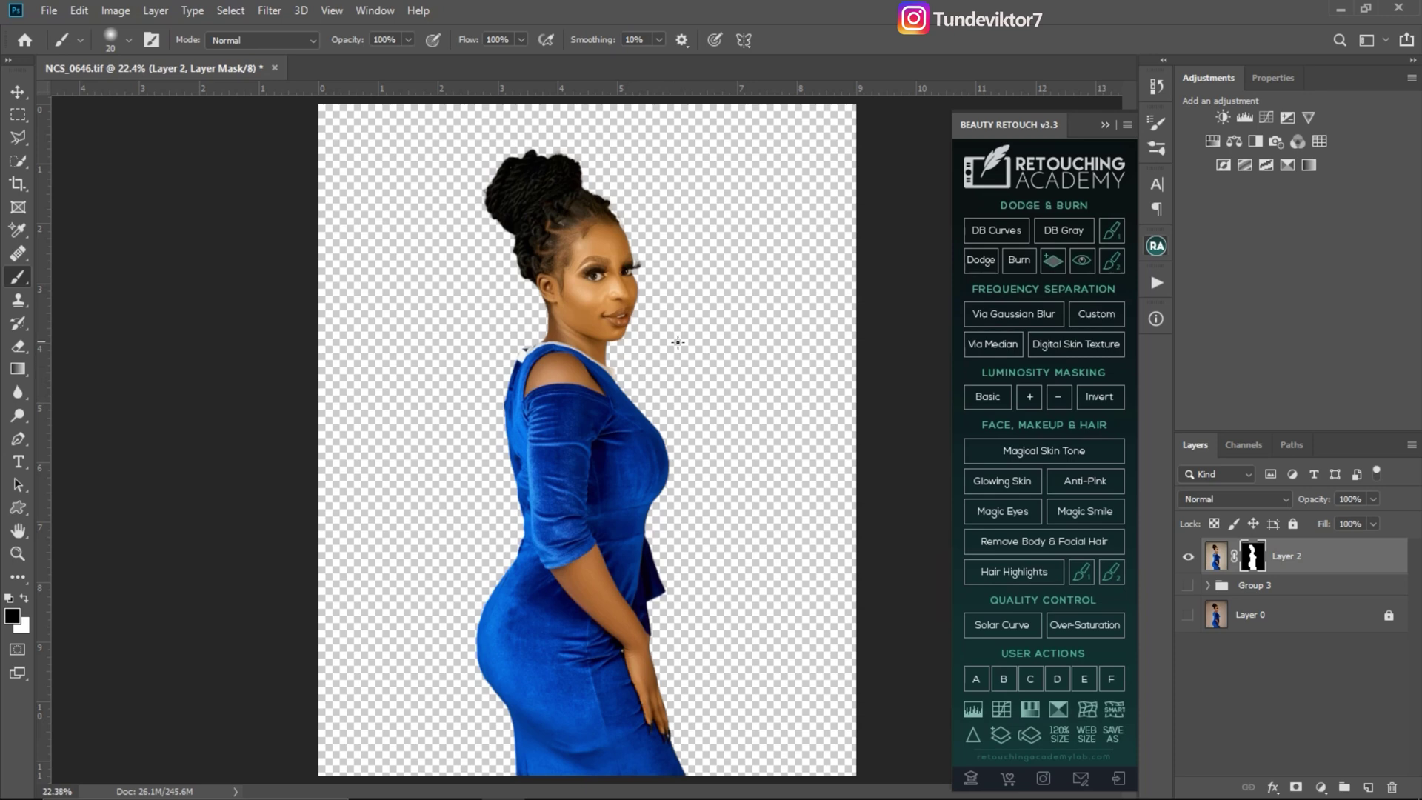
{"action": "scroll", "coordinate": [630, 381], "scroll_direction": "up", "scroll_amount": 2}
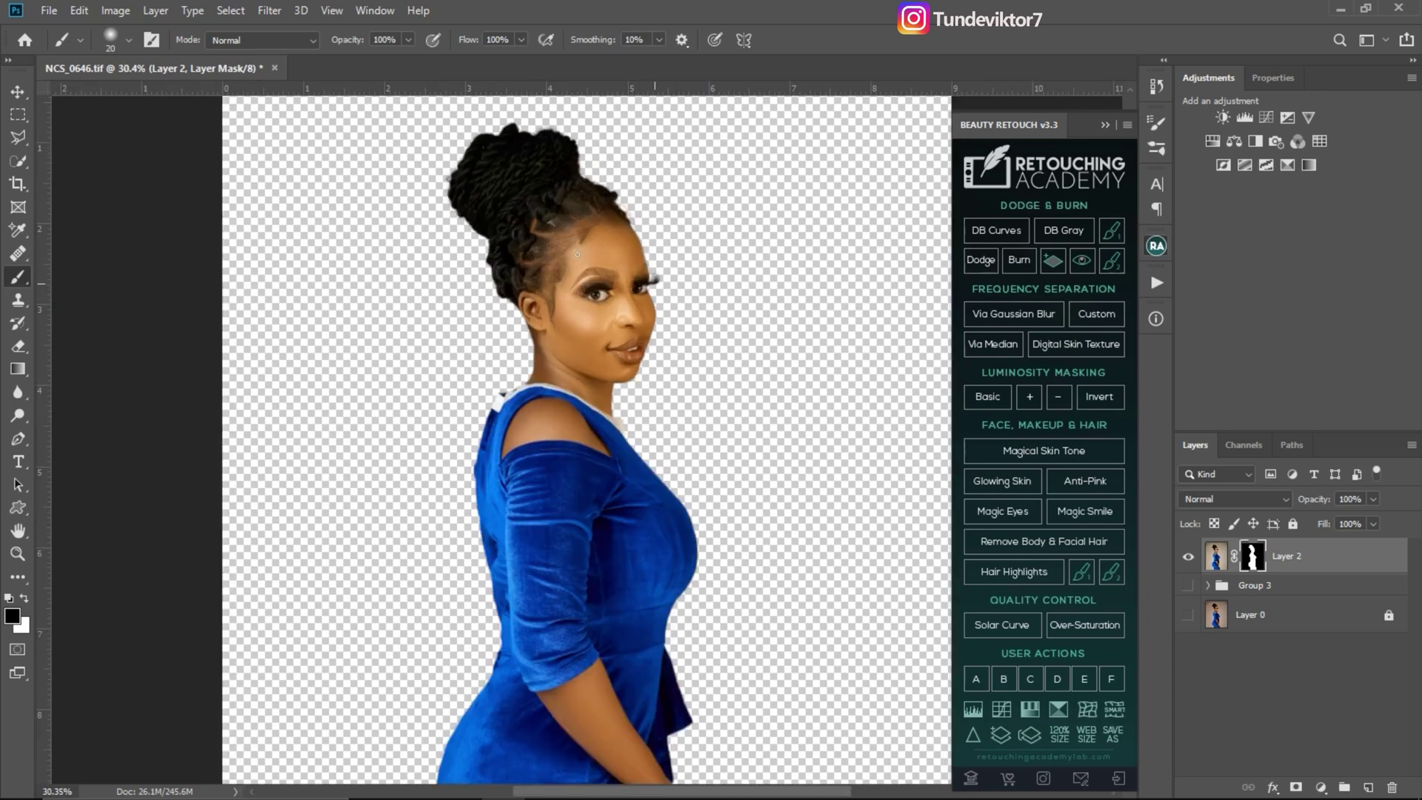
- Place the flower-arch backdrop IMG_1772 from the Downloads folder as an embedded image above Layer 2
{"action": "left_click", "coordinate": [49, 12]}
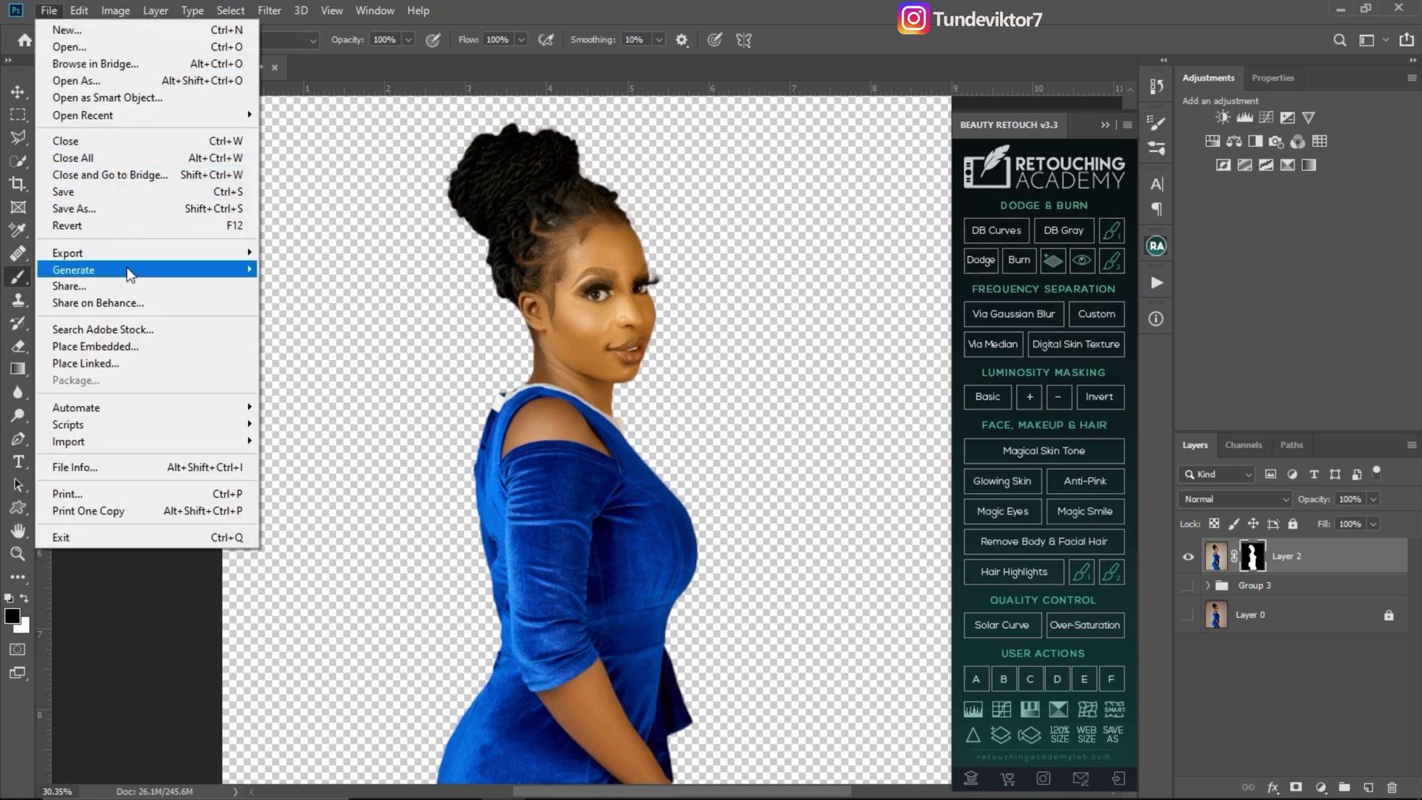
{"action": "left_click", "coordinate": [130, 347]}
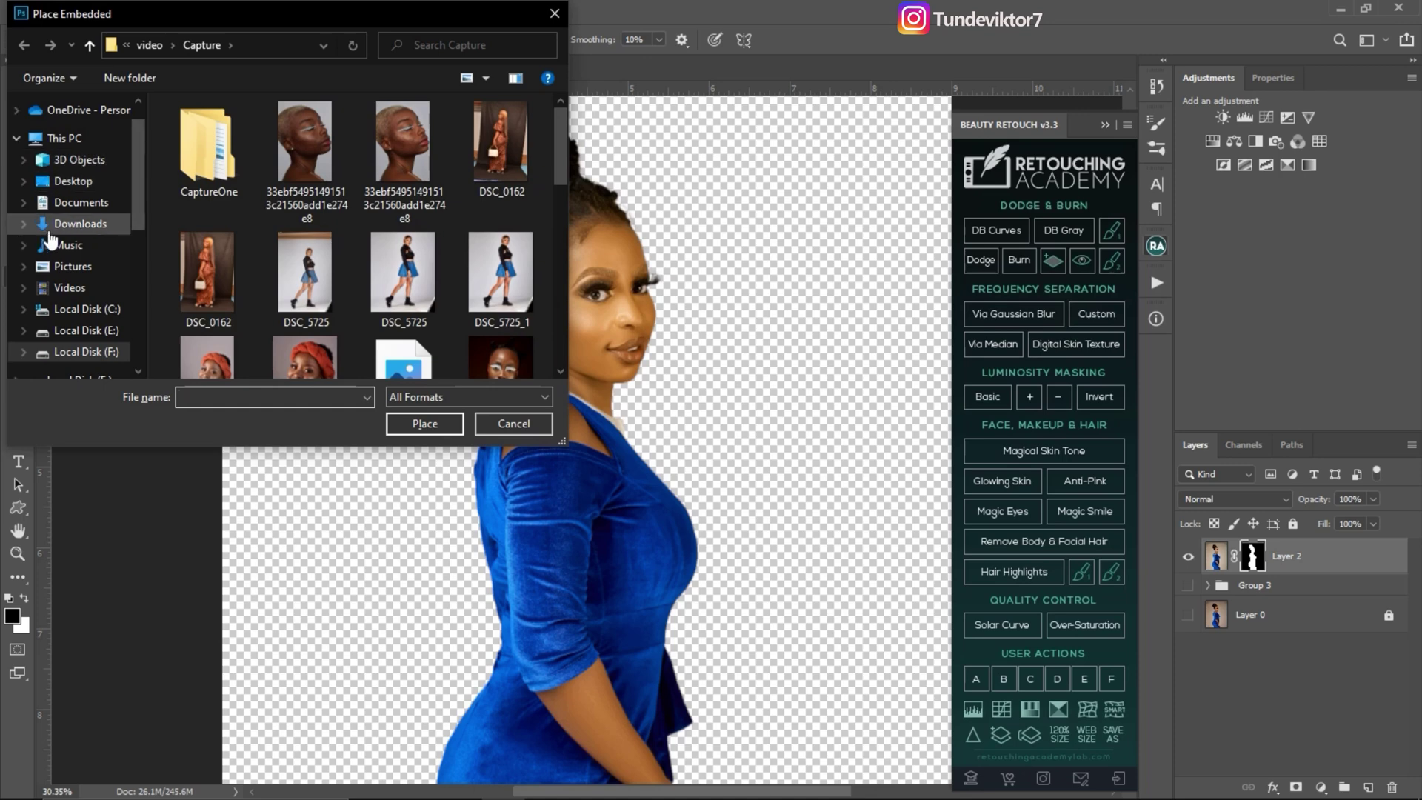
{"action": "left_click", "coordinate": [67, 224]}
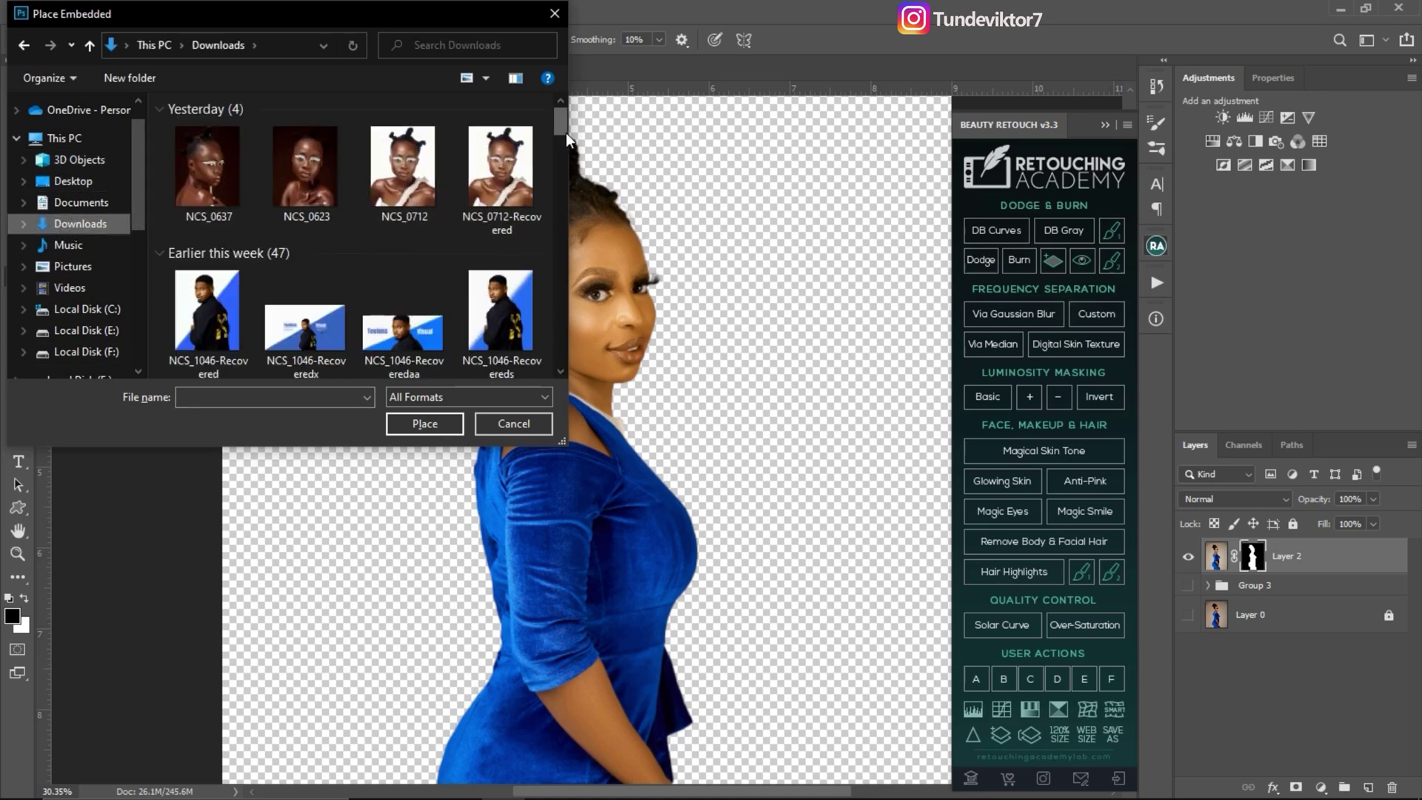
{"action": "scroll", "coordinate": [562, 370], "scroll_direction": "down", "scroll_amount": 5}
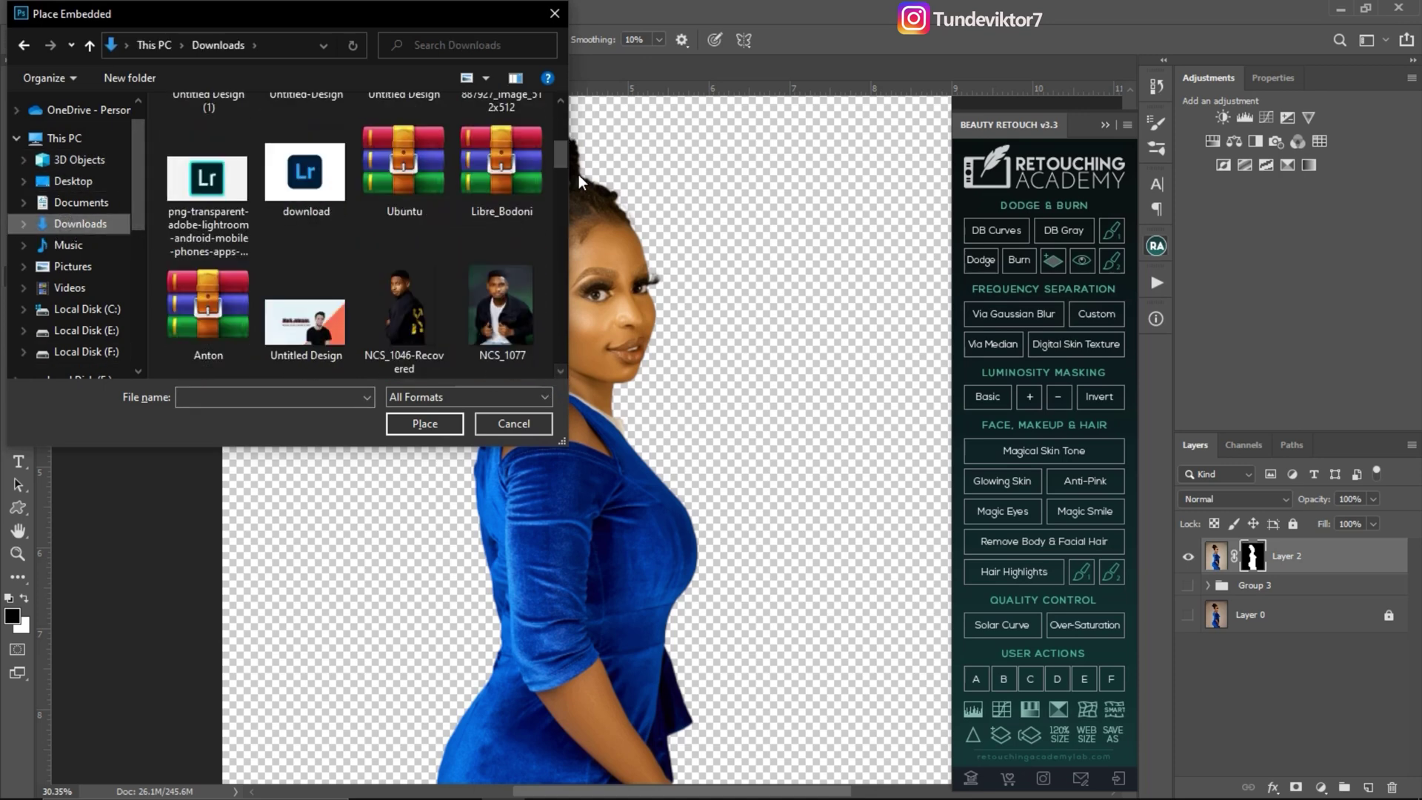
{"action": "scroll", "coordinate": [565, 158], "scroll_direction": "down", "scroll_amount": 2}
{"action": "scroll", "coordinate": [548, 242], "scroll_direction": "down", "scroll_amount": 10}
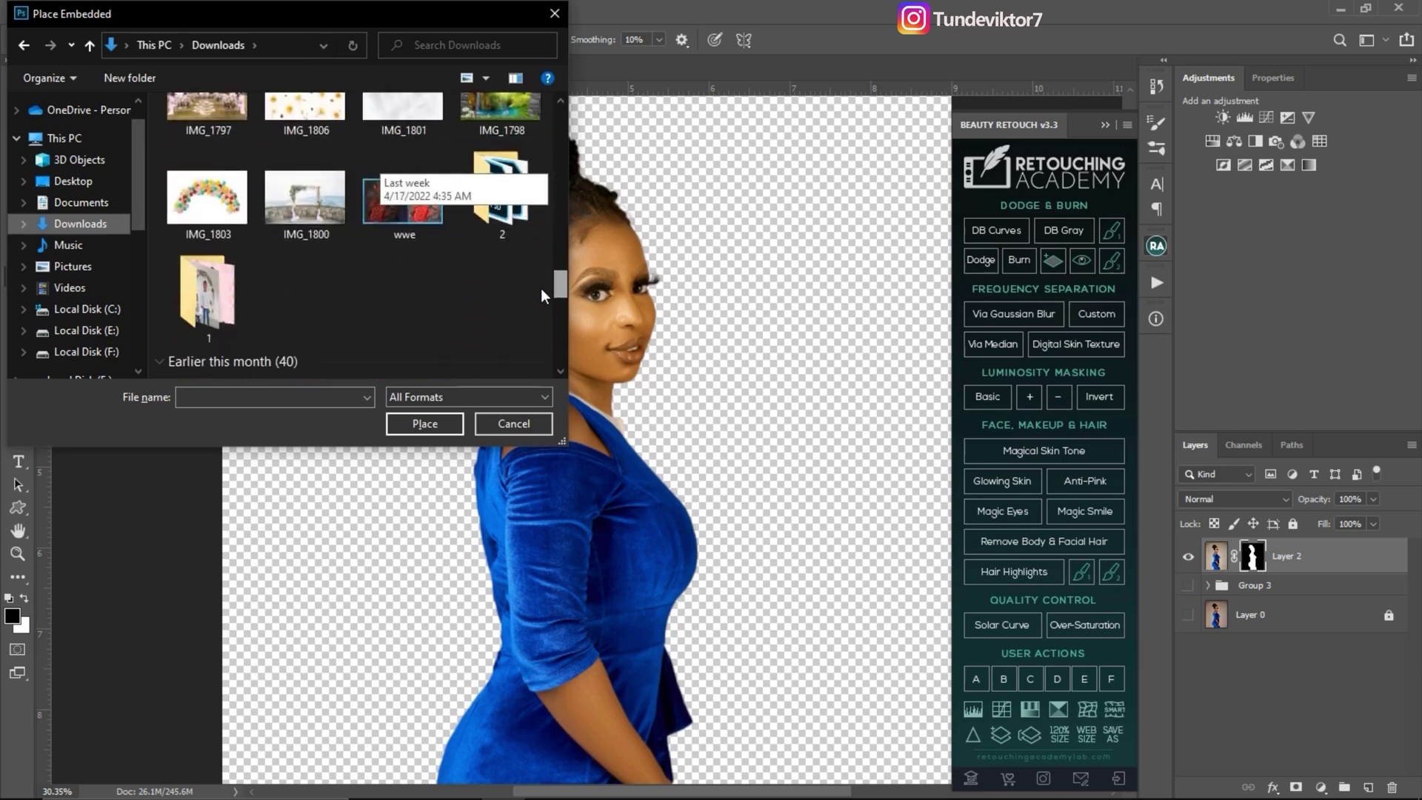
{"action": "left_click", "coordinate": [410, 202]}
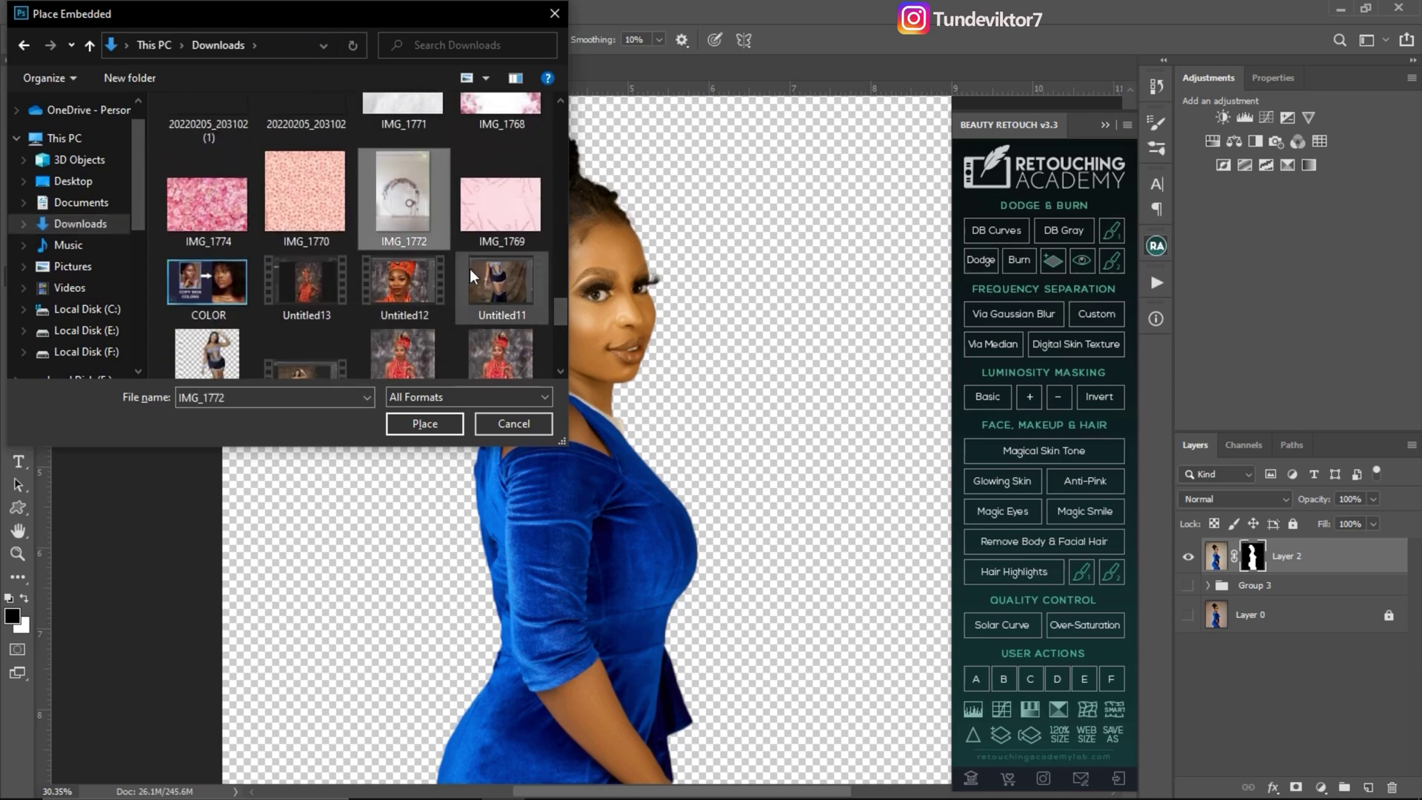
{"action": "left_click", "coordinate": [423, 426]}
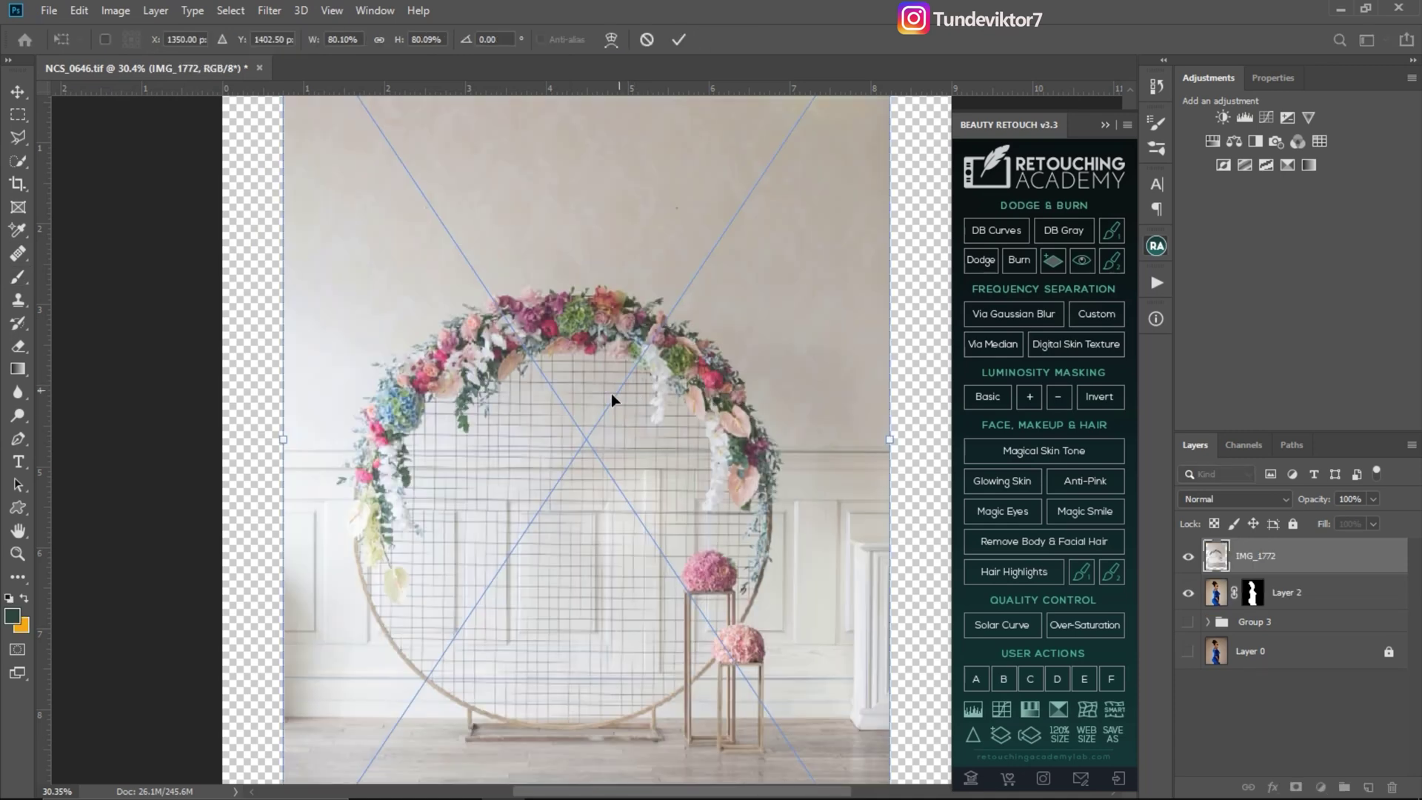
{"action": "key", "text": "Return"}
- Enlarge the flower-arch backdrop IMG_1772 proportionally to about 125% and position it so it fills the whole canvas
{"action": "key", "text": "z"}
{"action": "left_click_drag", "start_coordinate": [670, 531], "coordinate": [445, 530]}
{"action": "key", "text": "z"}
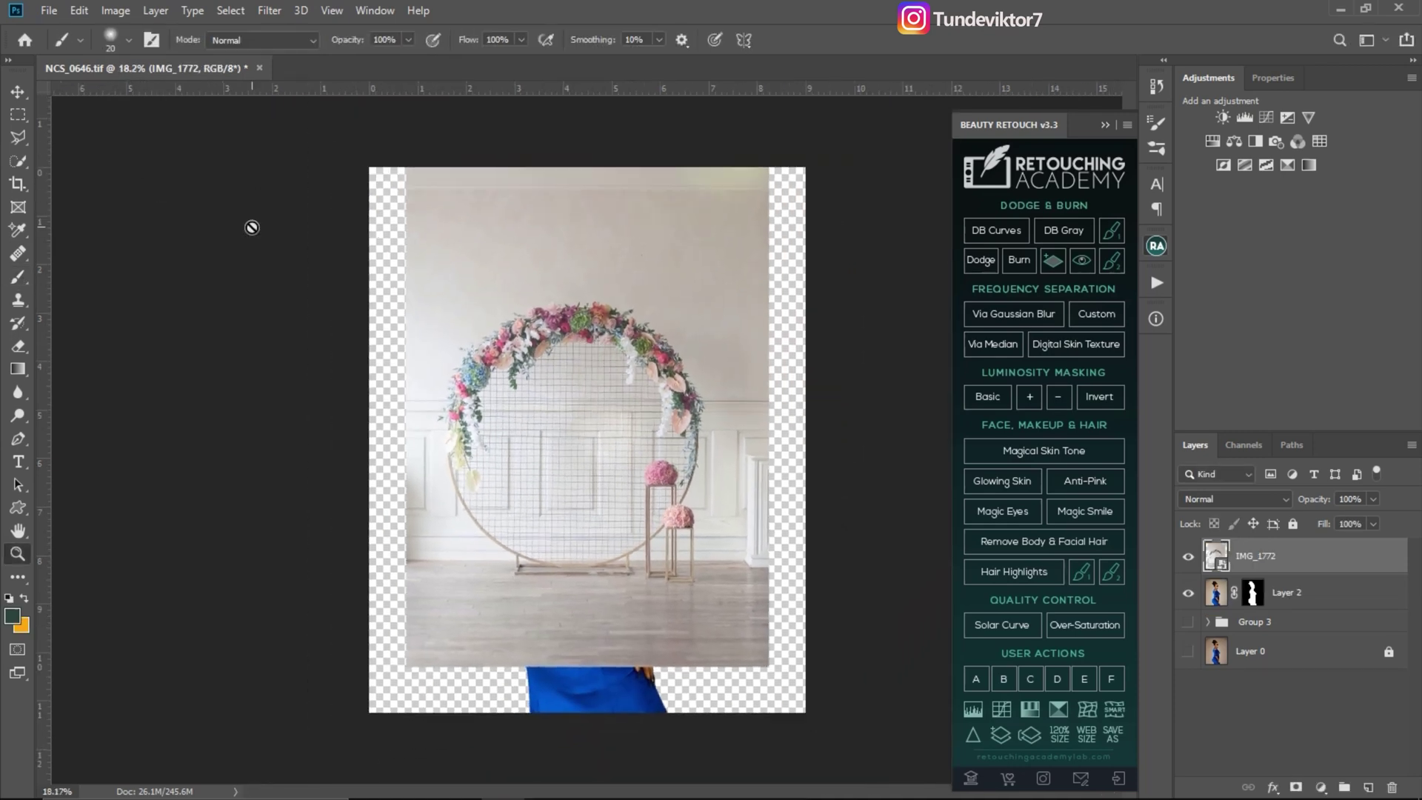
{"action": "left_click_drag", "start_coordinate": [251, 227], "coordinate": [140, 221]}
{"action": "left_click", "coordinate": [16, 95]}
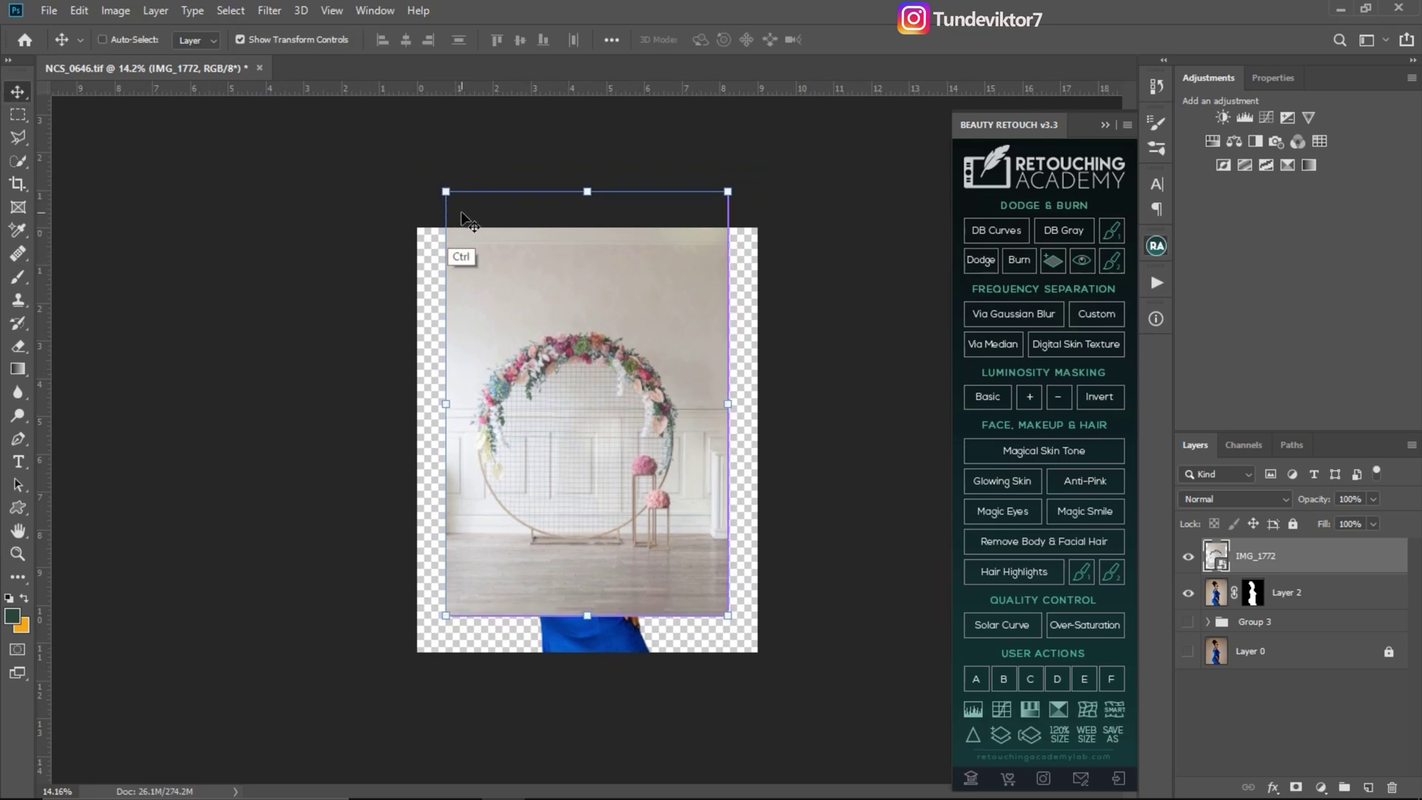
{"action": "key", "text": "ctrl+t"}
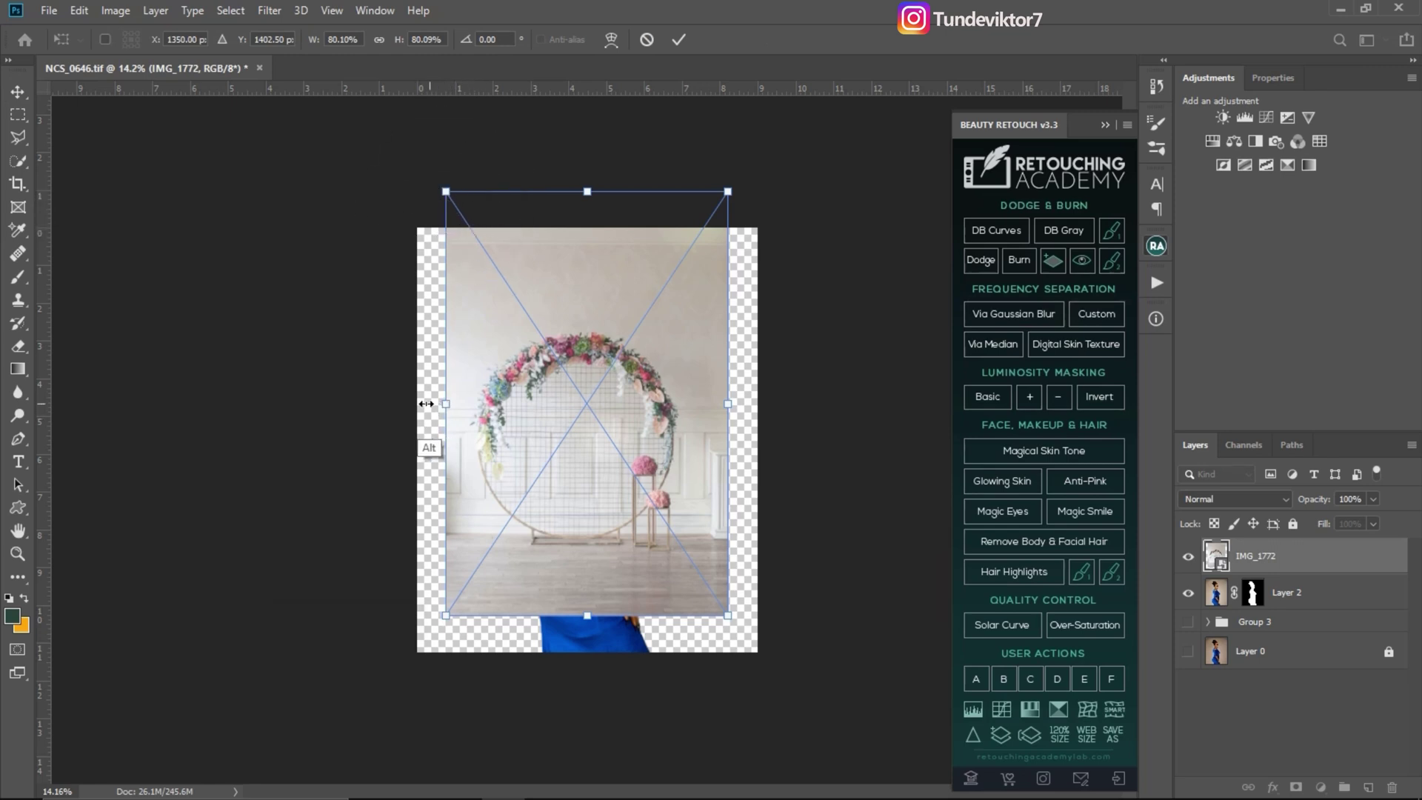
{"action": "left_click_drag", "start_coordinate": [445, 404], "coordinate": [405, 403]}
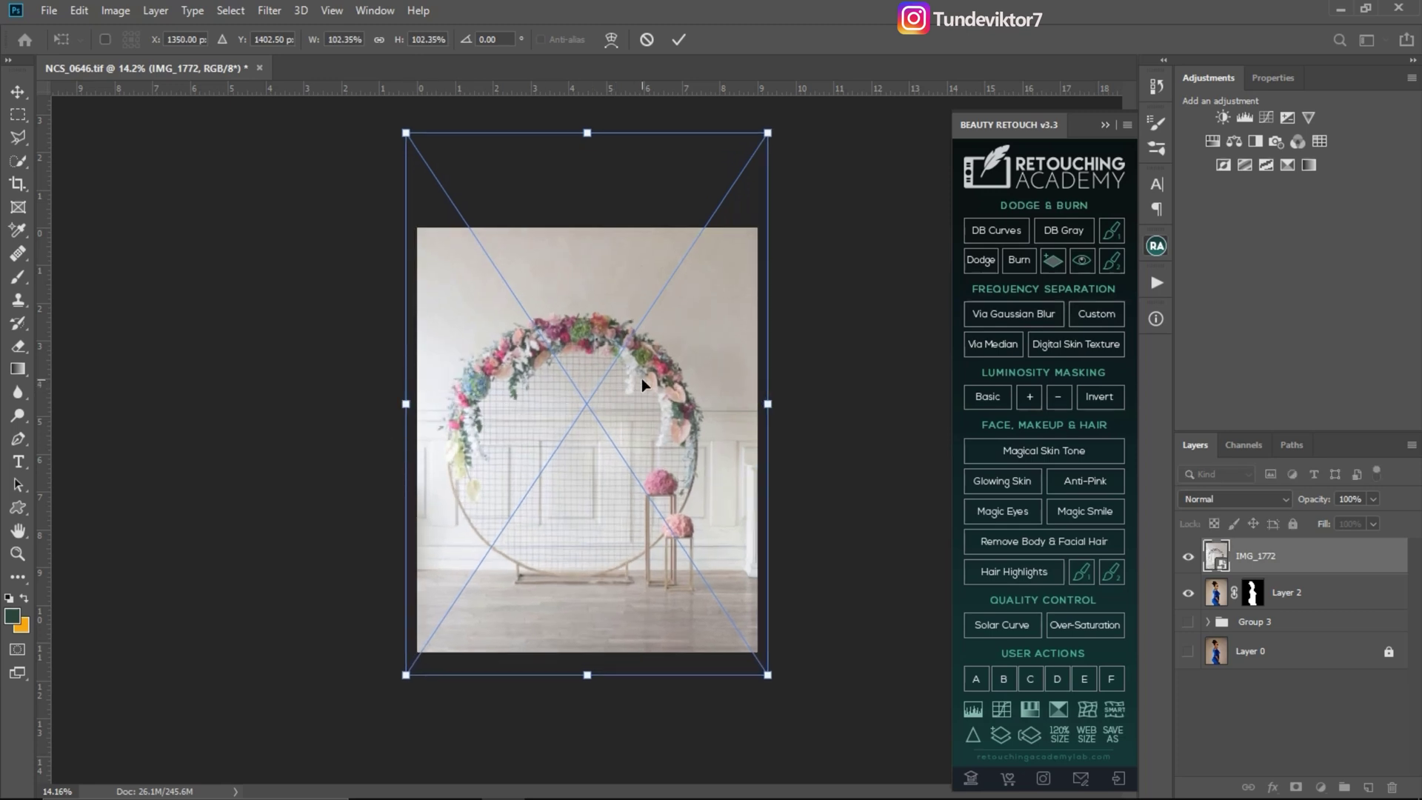
{"action": "left_click_drag", "start_coordinate": [641, 378], "coordinate": [641, 421]}
{"action": "left_click_drag", "start_coordinate": [767, 439], "coordinate": [807, 439]}
{"action": "left_click_drag", "start_coordinate": [681, 456], "coordinate": [696, 369]}
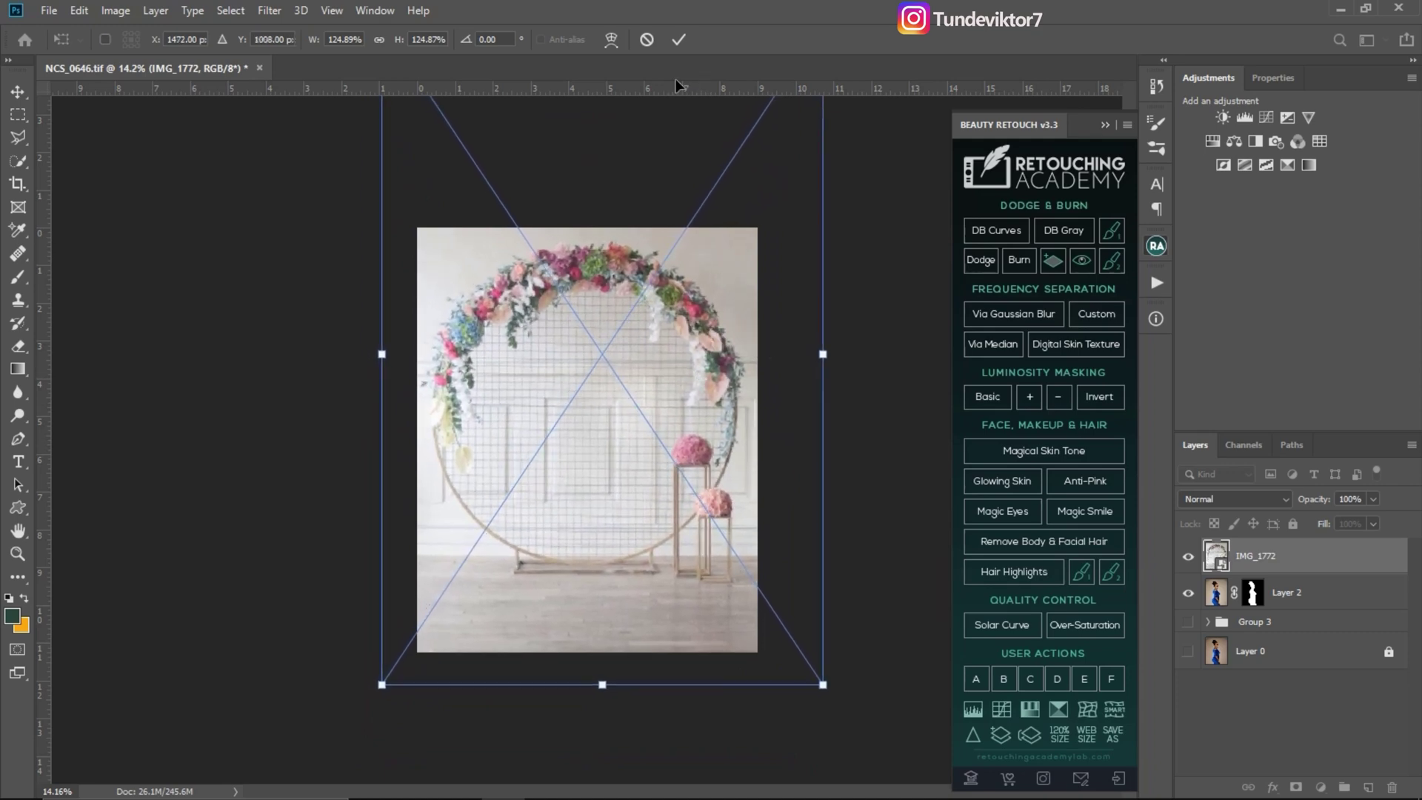
{"action": "left_click", "coordinate": [683, 37]}
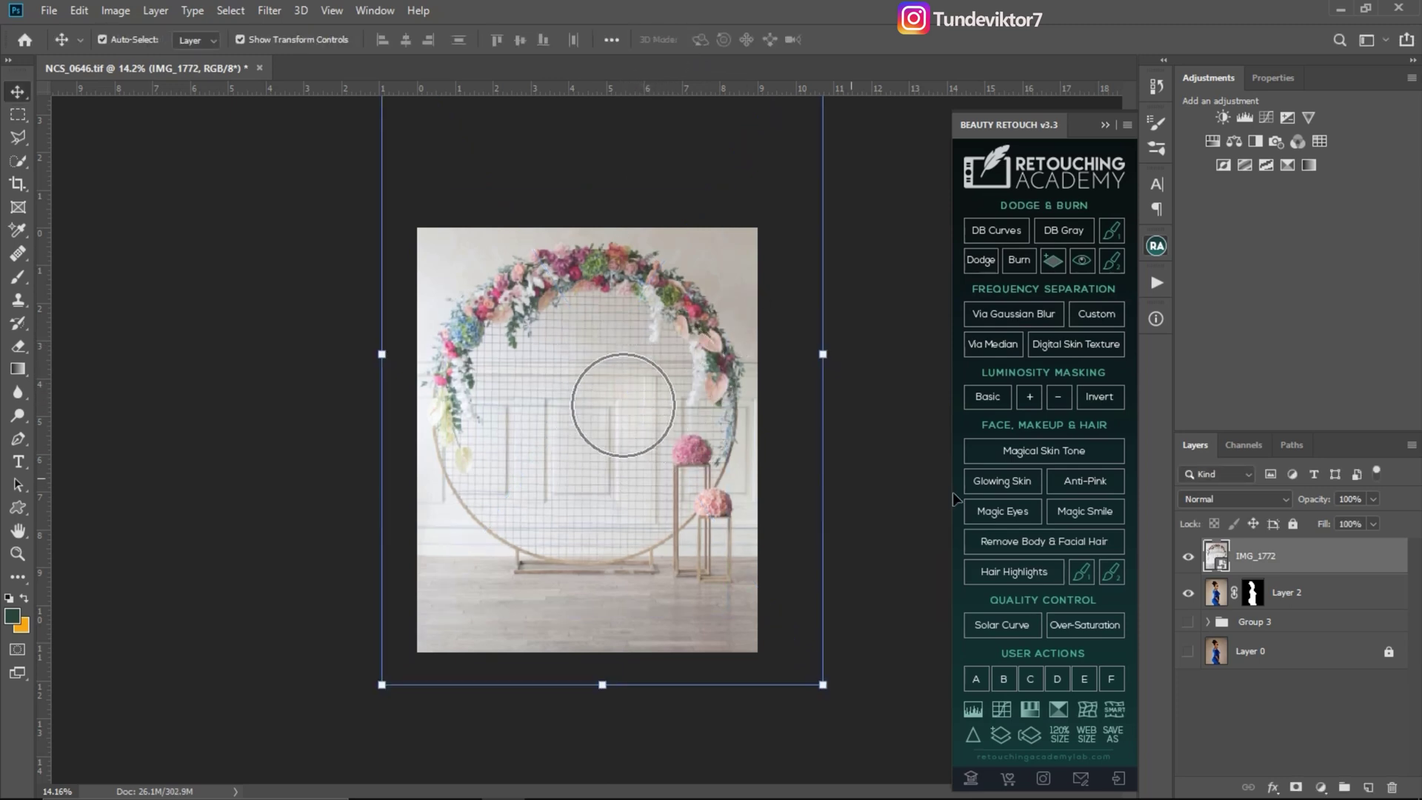
- Move the IMG_1772 backdrop layer below Layer 2 in the layer stack
{"action": "key", "text": "ctrl"}
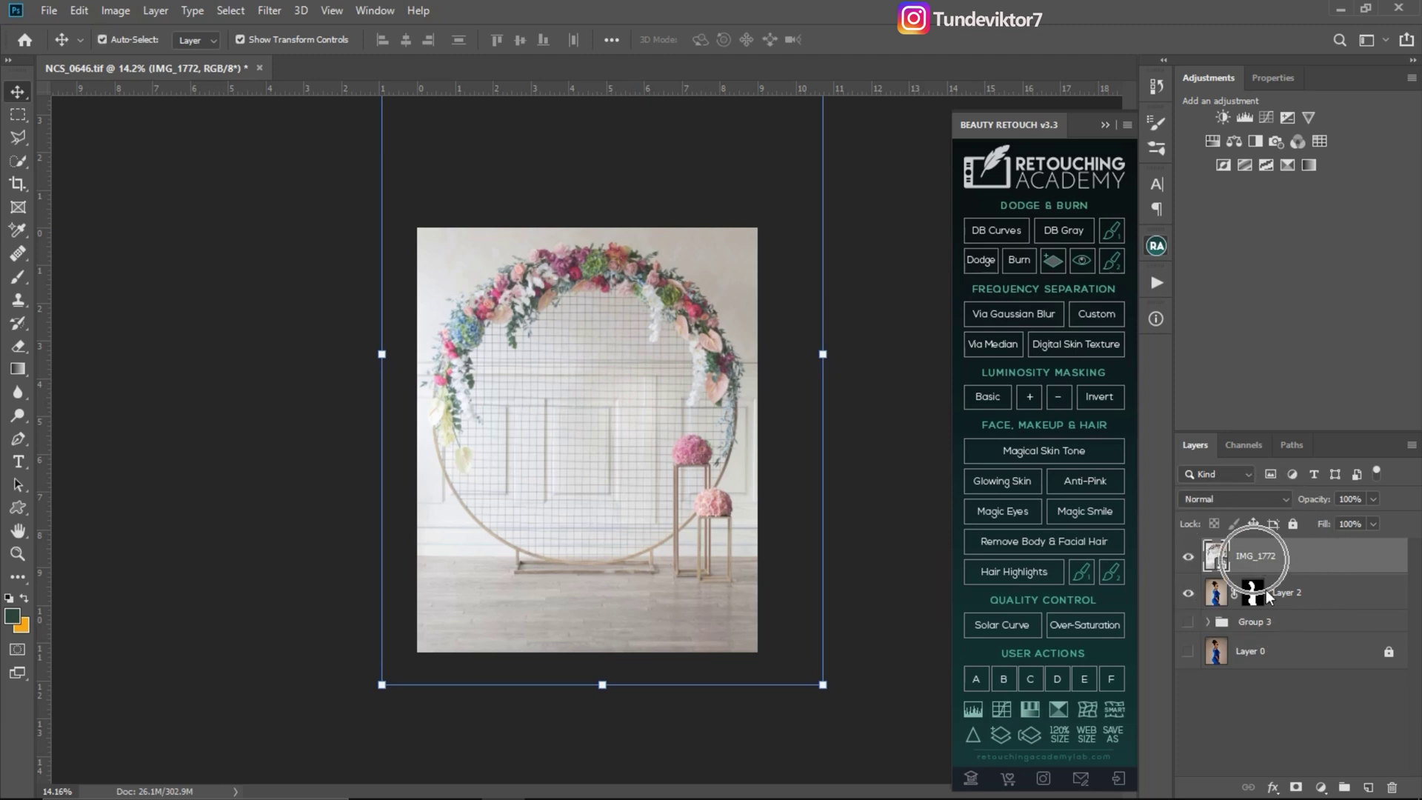
{"action": "key", "text": "ctrl"}
{"action": "key", "text": "ctrl"}
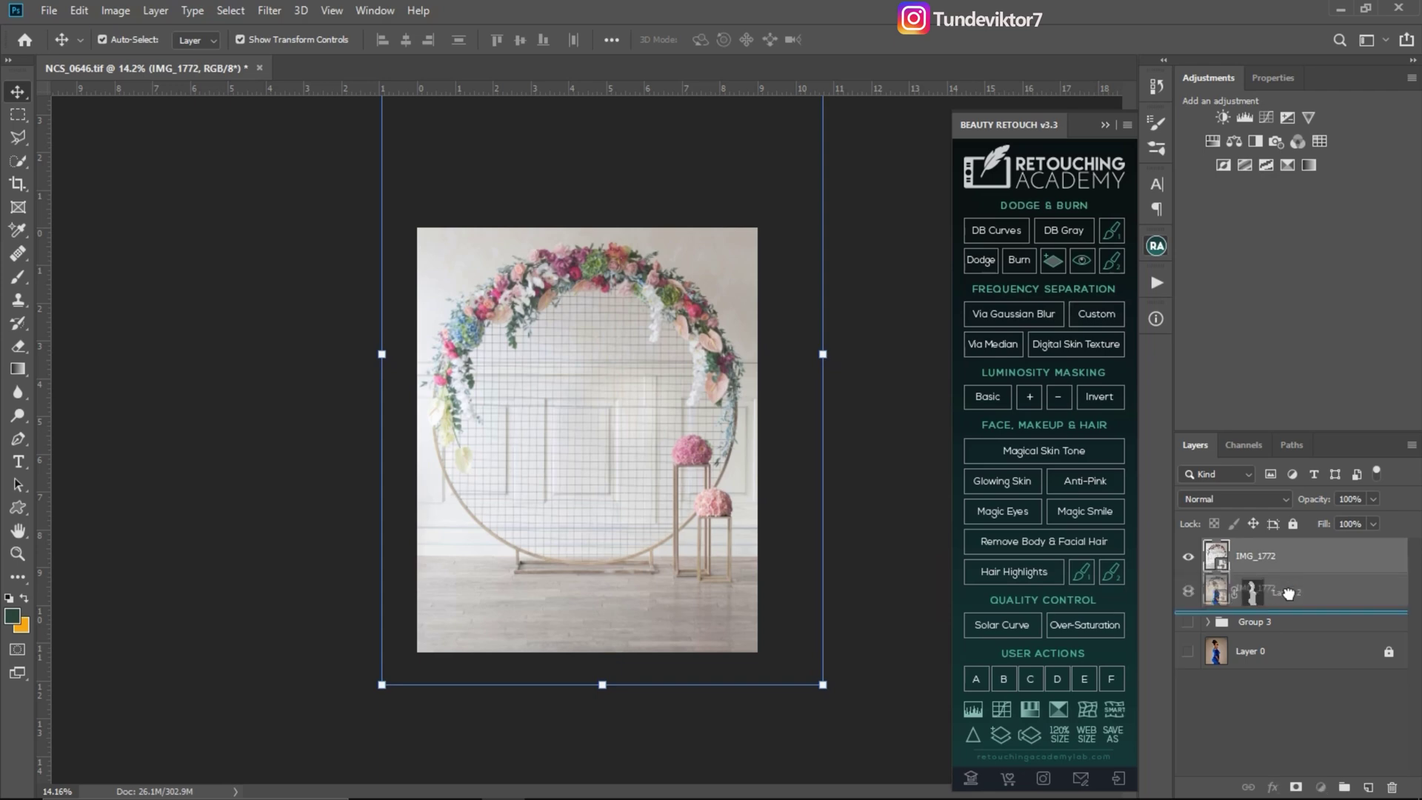
{"action": "key", "text": "ctrl+["}
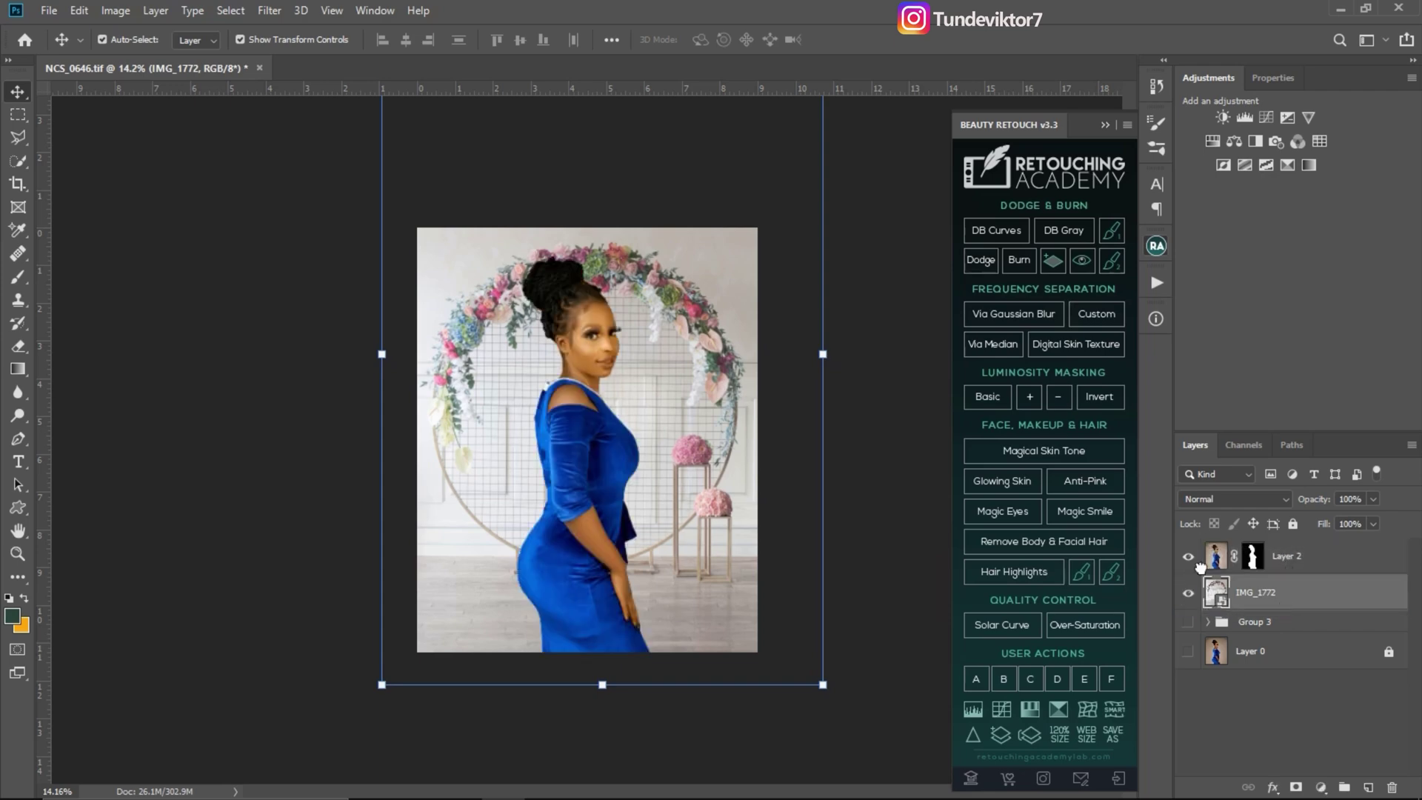
- Scale the woman on Layer 2 proportionally to about 89%, keeping her dress against the canvas's lower edge
{"action": "key", "text": "z"}
{"action": "left_click_drag", "start_coordinate": [592, 341], "coordinate": [610, 368]}
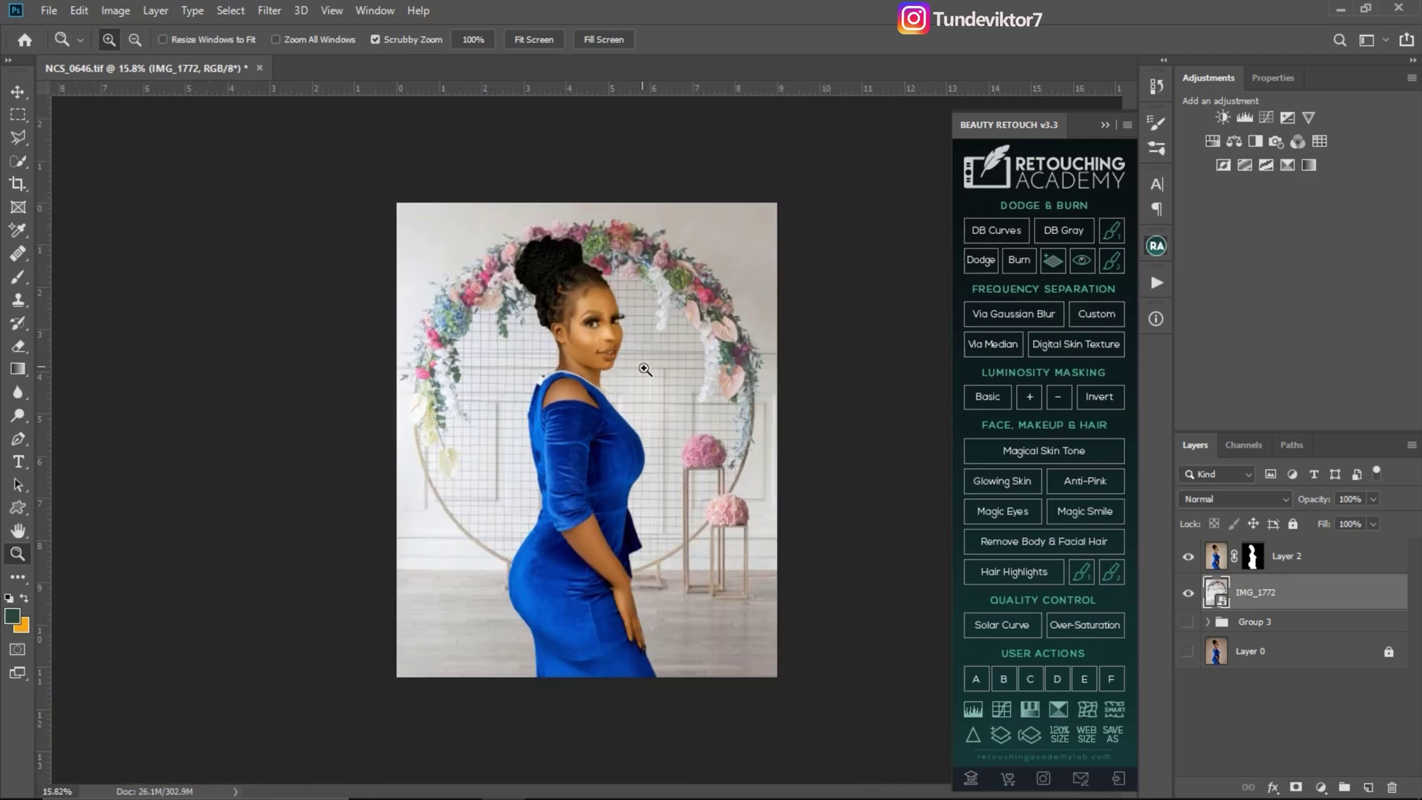
{"action": "left_click", "coordinate": [18, 91]}
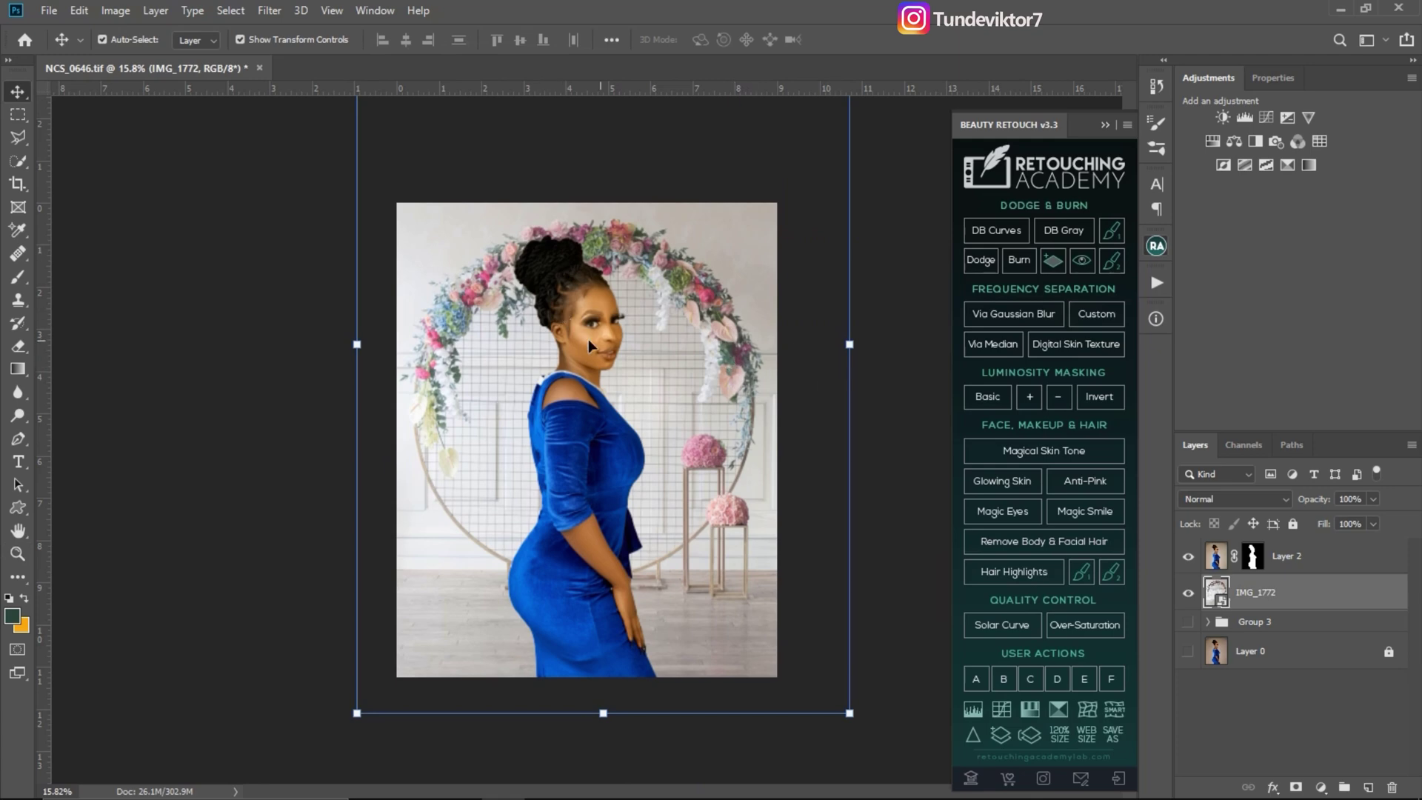
{"action": "left_click", "coordinate": [1218, 561]}
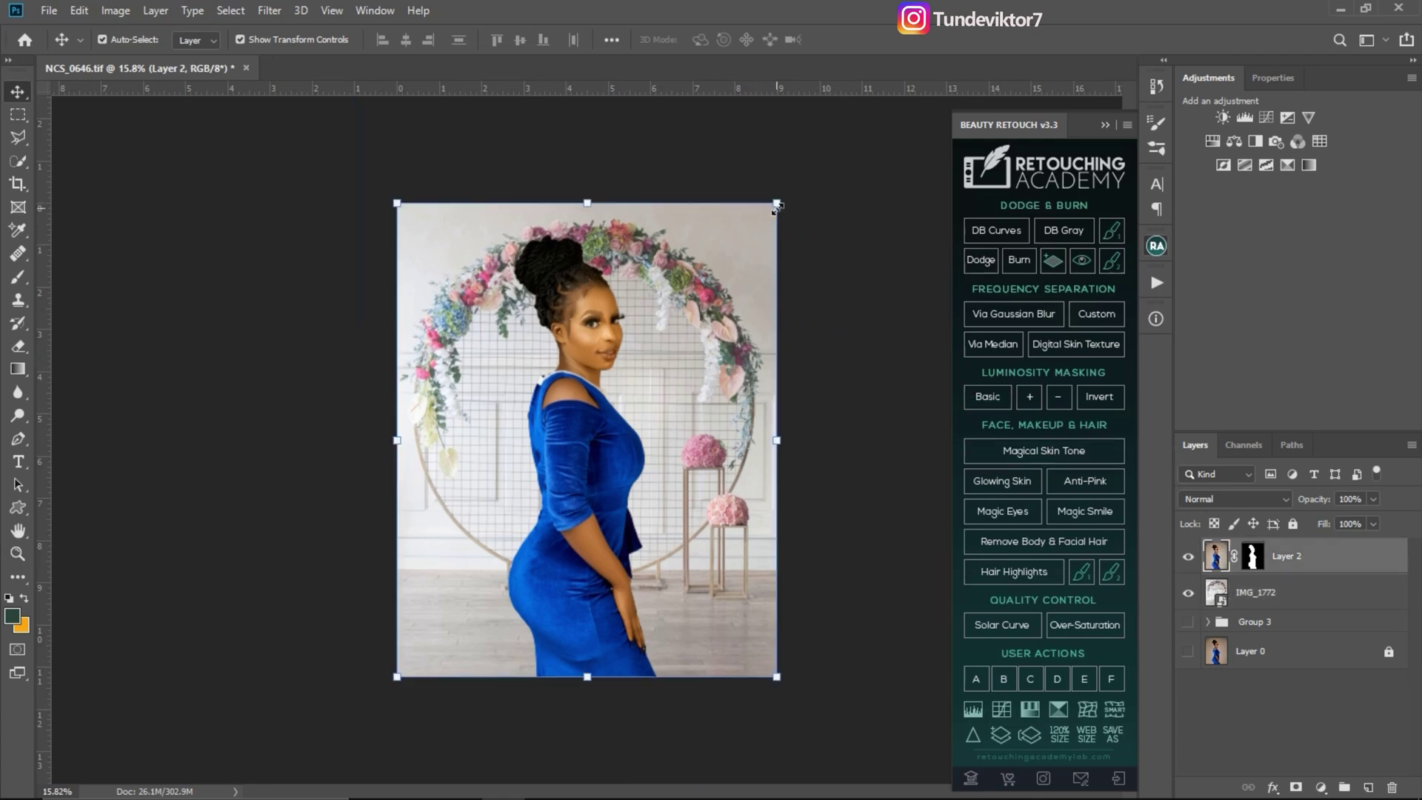
{"action": "left_click_drag", "start_coordinate": [759, 224], "coordinate": [720, 252]}
{"action": "left_click_drag", "start_coordinate": [576, 440], "coordinate": [582, 447]}
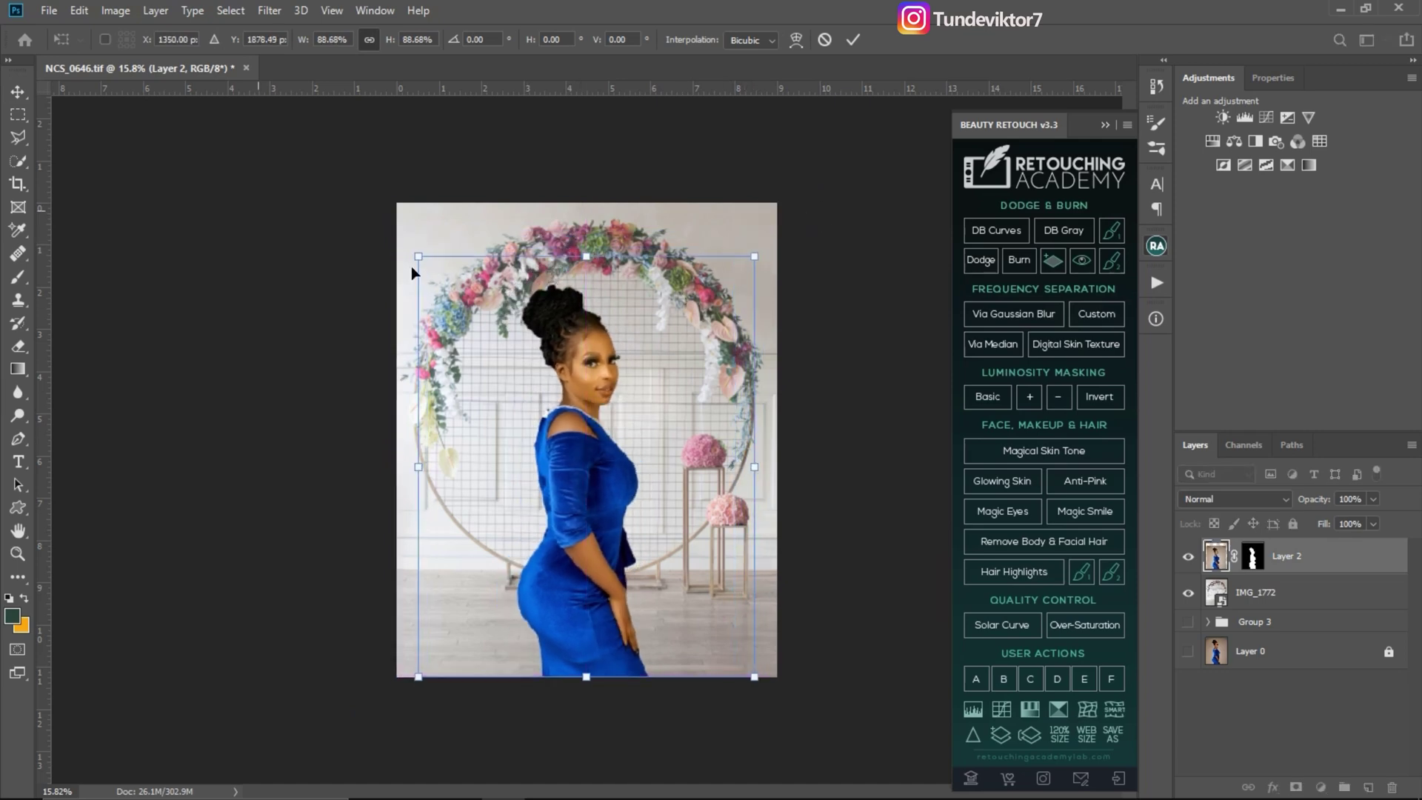
- Enlarge the IMG_1772 backdrop proportionally to about 165% and center its flower arch around the woman
{"action": "left_click", "coordinate": [1220, 597]}
{"action": "left_click", "coordinate": [1222, 597]}
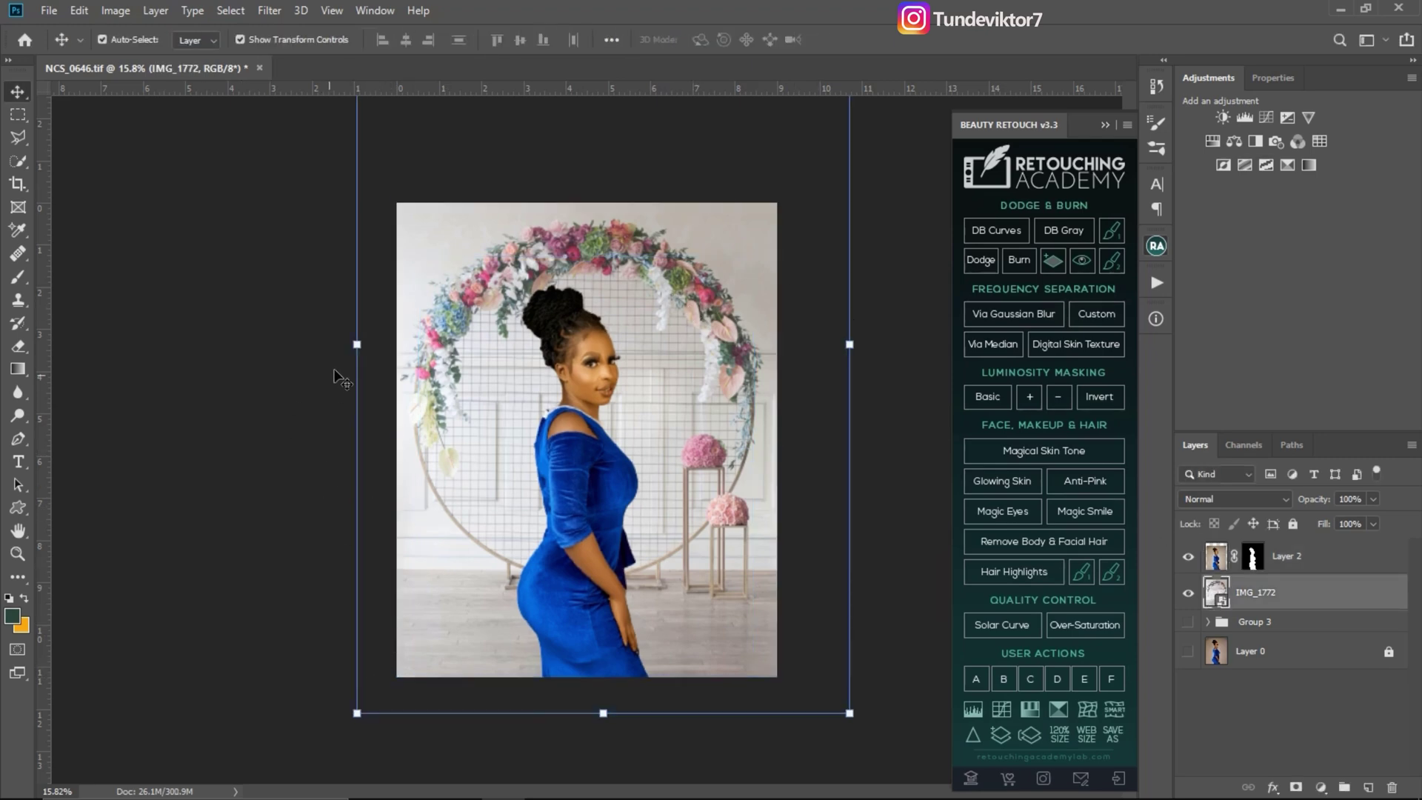
{"action": "left_click_drag", "start_coordinate": [353, 343], "coordinate": [260, 327]}
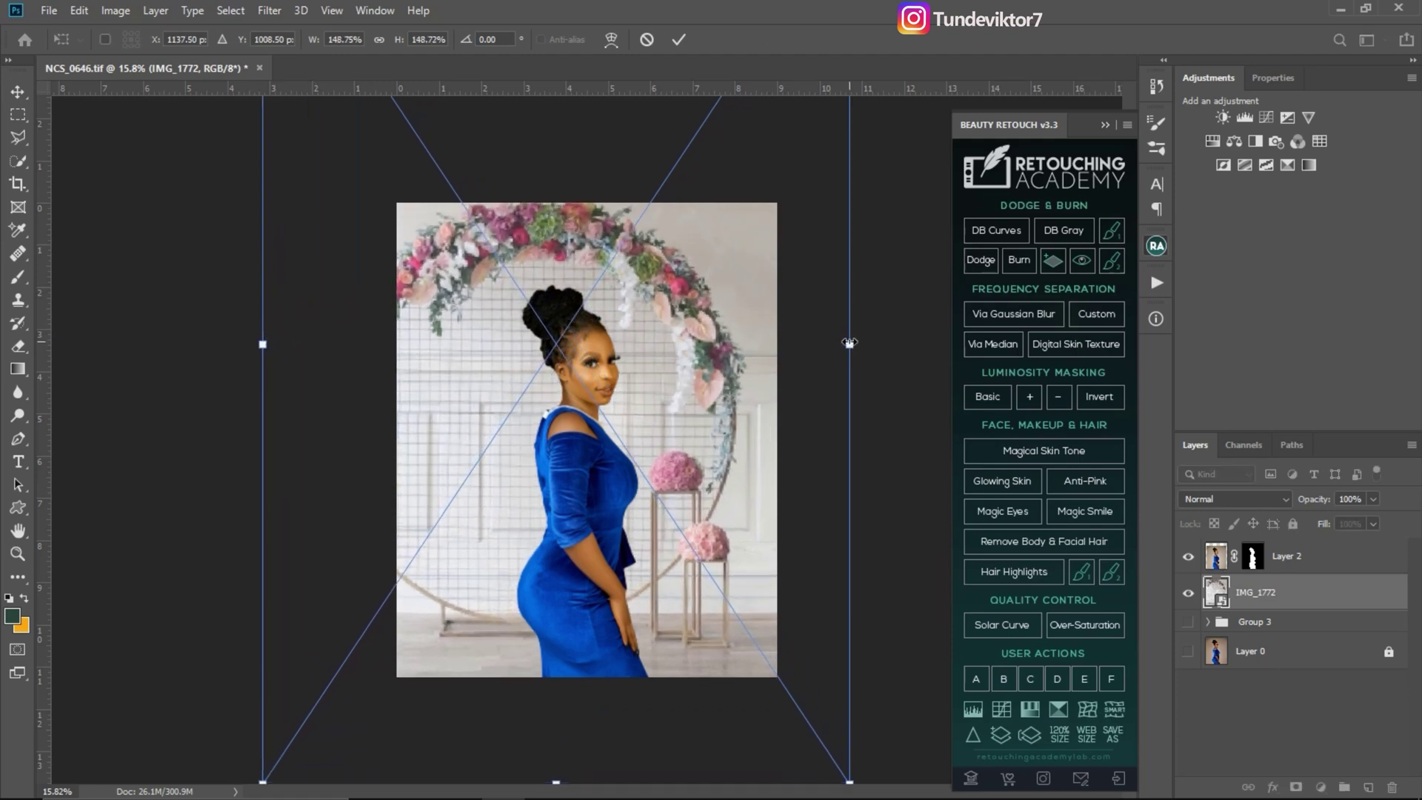
{"action": "left_click_drag", "start_coordinate": [849, 343], "coordinate": [913, 343]}
{"action": "mouse_move", "coordinate": [722, 341]}
{"action": "left_mouse_down"}
{"action": "mouse_move", "coordinate": [735, 327]}
{"action": "mouse_move", "coordinate": [705, 403]}
{"action": "mouse_move", "coordinate": [699, 367]}
{"action": "mouse_move", "coordinate": [711, 366]}
{"action": "left_mouse_up"}
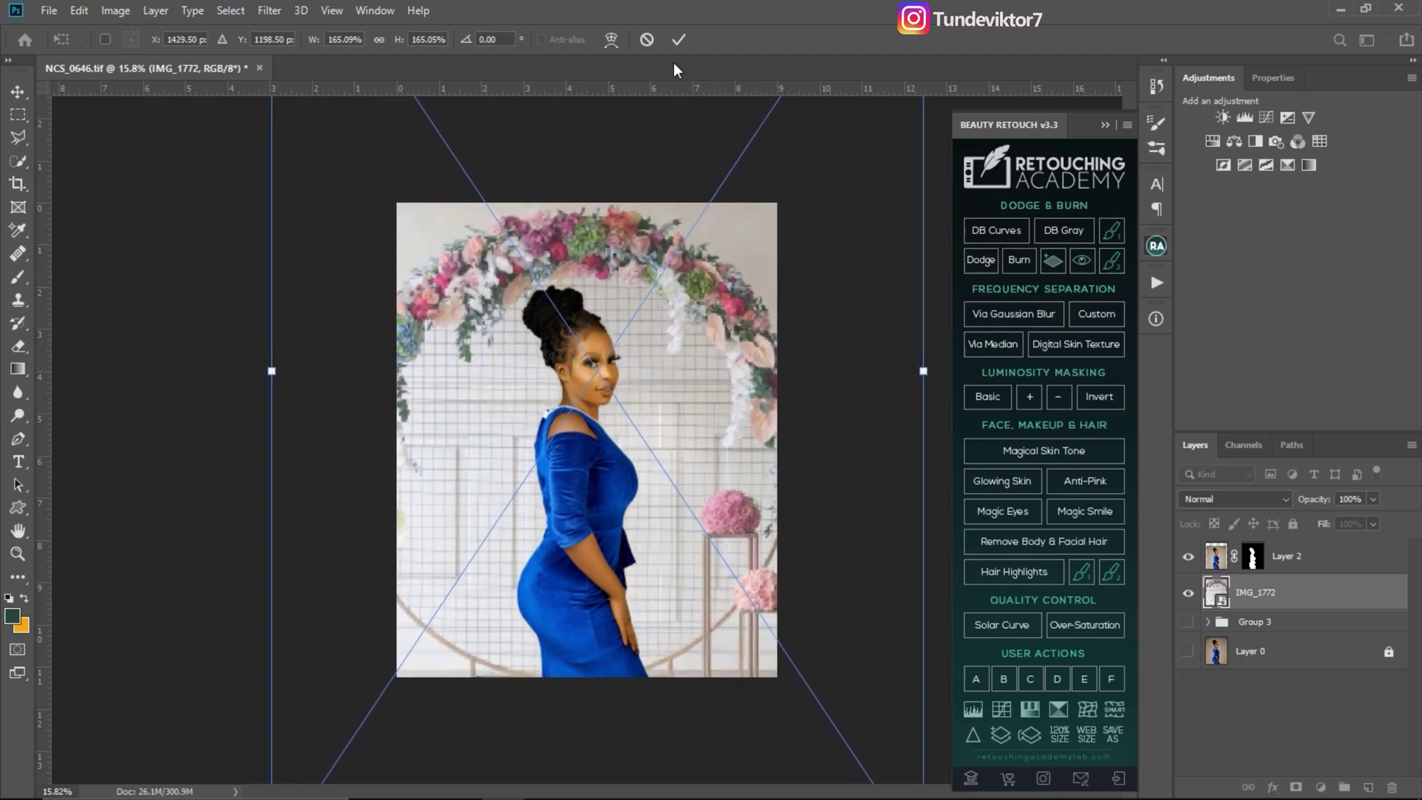
{"action": "left_click", "coordinate": [678, 40]}
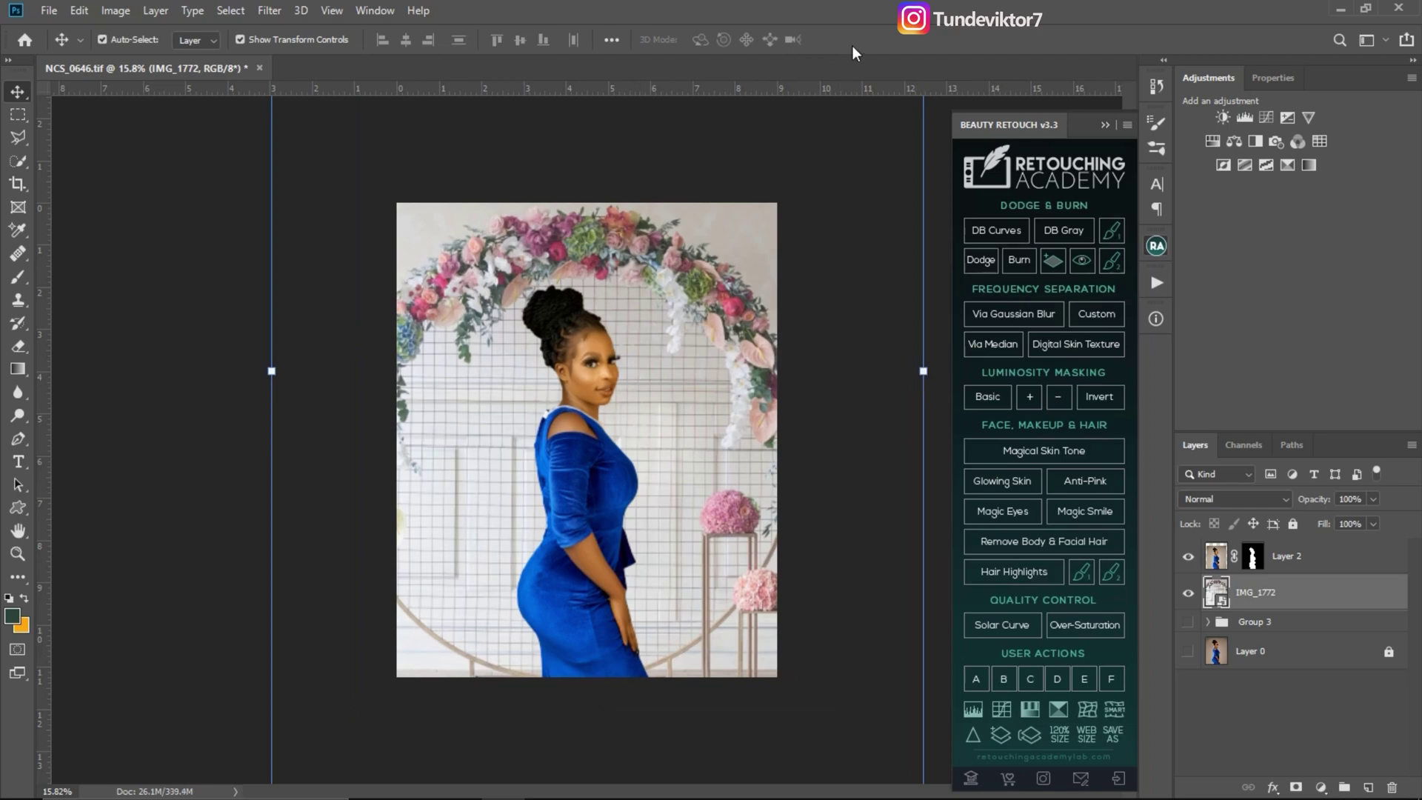
- Examine the cutout's edges up close against the backdrop along the hair, face, neck and back of the dress
{"action": "left_click", "coordinate": [215, 298]}
{"action": "key", "text": "z"}
{"action": "left_click_drag", "start_coordinate": [596, 354], "coordinate": [746, 420]}
{"action": "key", "text": "v"}
{"action": "left_click_drag", "start_coordinate": [641, 328], "coordinate": [669, 410]}
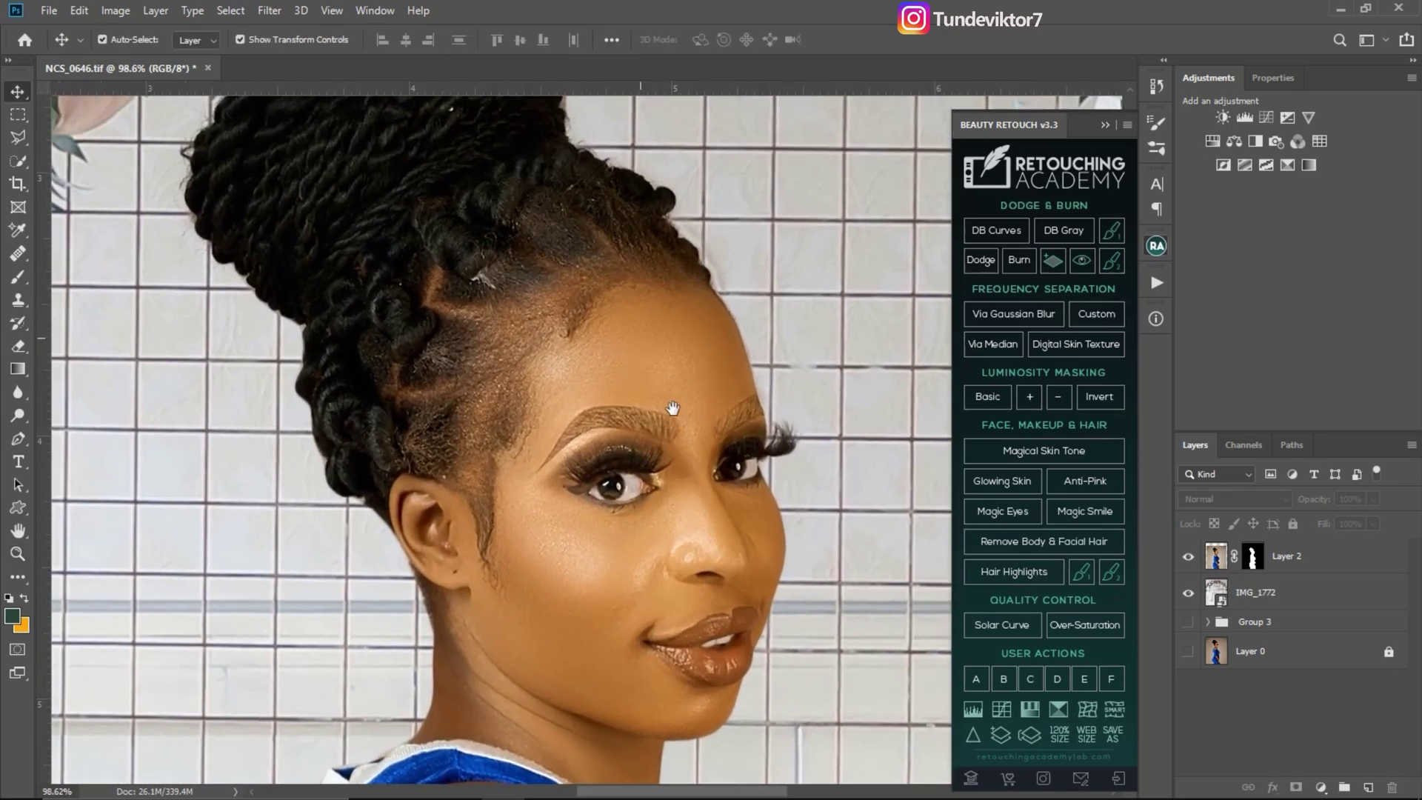
{"action": "left_click_drag", "start_coordinate": [592, 282], "coordinate": [640, 434]}
{"action": "left_click_drag", "start_coordinate": [493, 251], "coordinate": [585, 263]}
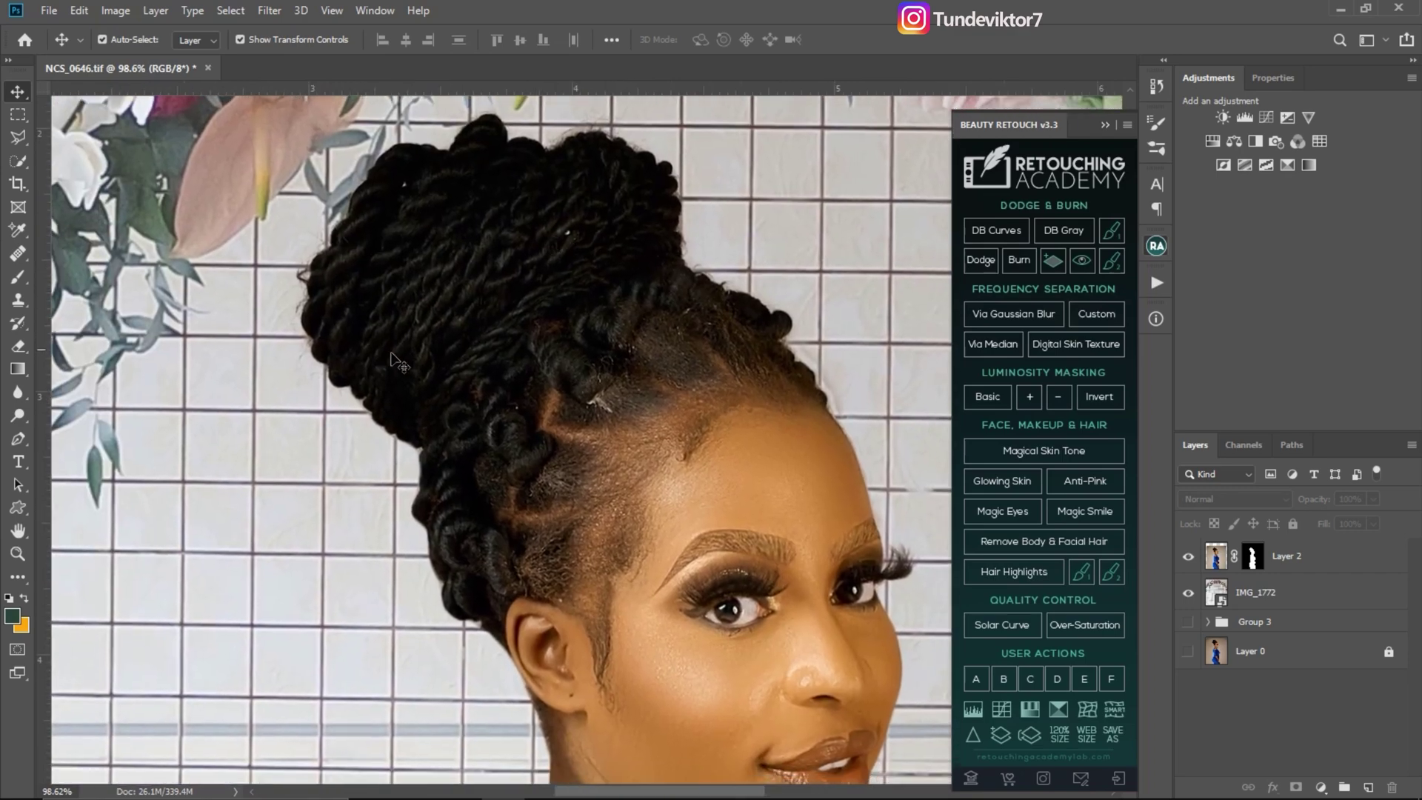
{"action": "left_click_drag", "start_coordinate": [393, 333], "coordinate": [362, 168]}
{"action": "left_click_drag", "start_coordinate": [419, 321], "coordinate": [403, 154]}
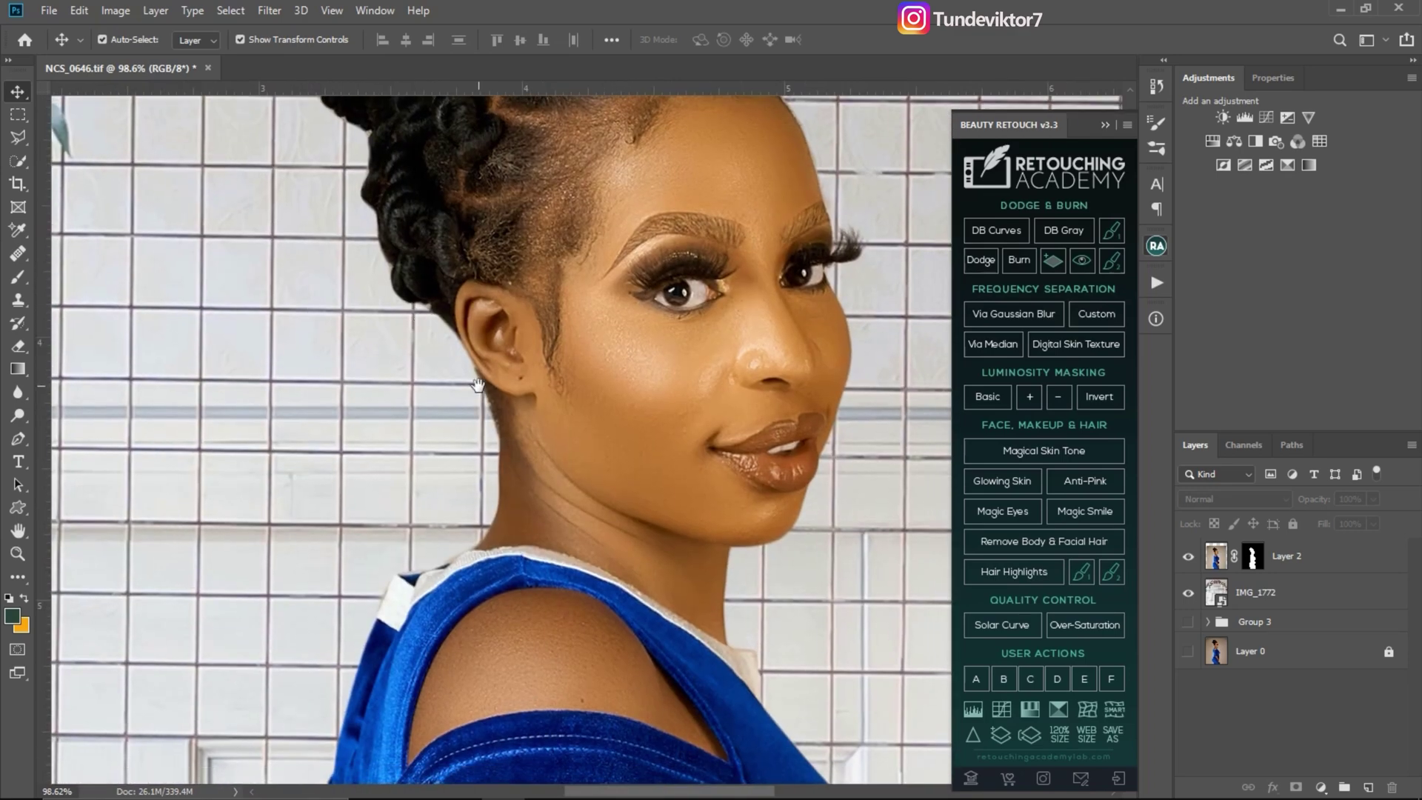
{"action": "left_click_drag", "start_coordinate": [485, 576], "coordinate": [477, 363]}
{"action": "left_click_drag", "start_coordinate": [419, 466], "coordinate": [519, 141]}
{"action": "left_click_drag", "start_coordinate": [485, 666], "coordinate": [486, 318]}
{"action": "left_click_drag", "start_coordinate": [429, 440], "coordinate": [419, 311]}
{"action": "left_click_drag", "start_coordinate": [442, 737], "coordinate": [451, 486]}
{"action": "left_click_drag", "start_coordinate": [512, 530], "coordinate": [365, 266]}
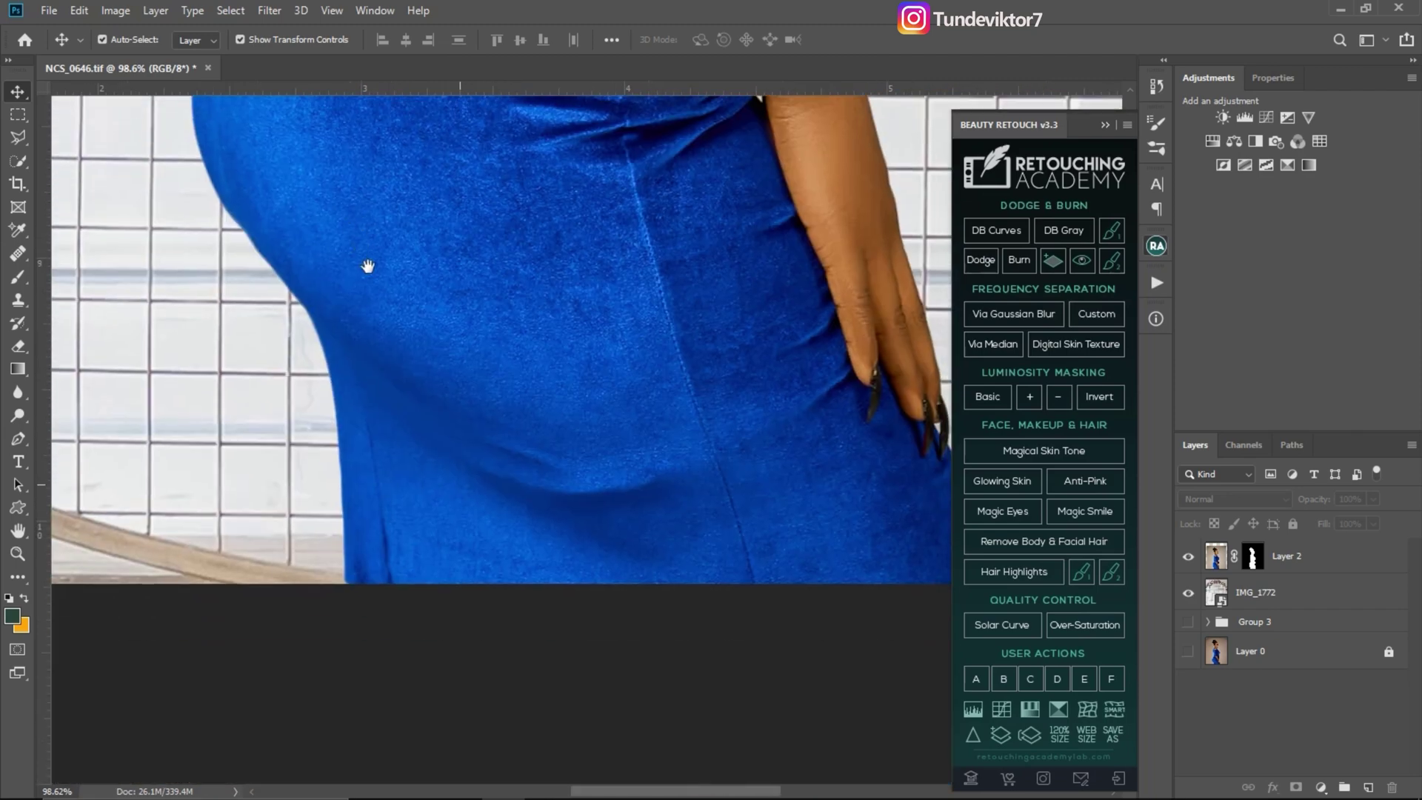
- Examine the cutout's edges along the hem, hand, arm and waist, and review the whole composite
{"action": "left_click_drag", "start_coordinate": [493, 417], "coordinate": [360, 506]}
{"action": "left_click_drag", "start_coordinate": [590, 397], "coordinate": [501, 473]}
{"action": "left_click_drag", "start_coordinate": [460, 413], "coordinate": [434, 451]}
{"action": "left_click_drag", "start_coordinate": [650, 476], "coordinate": [615, 464]}
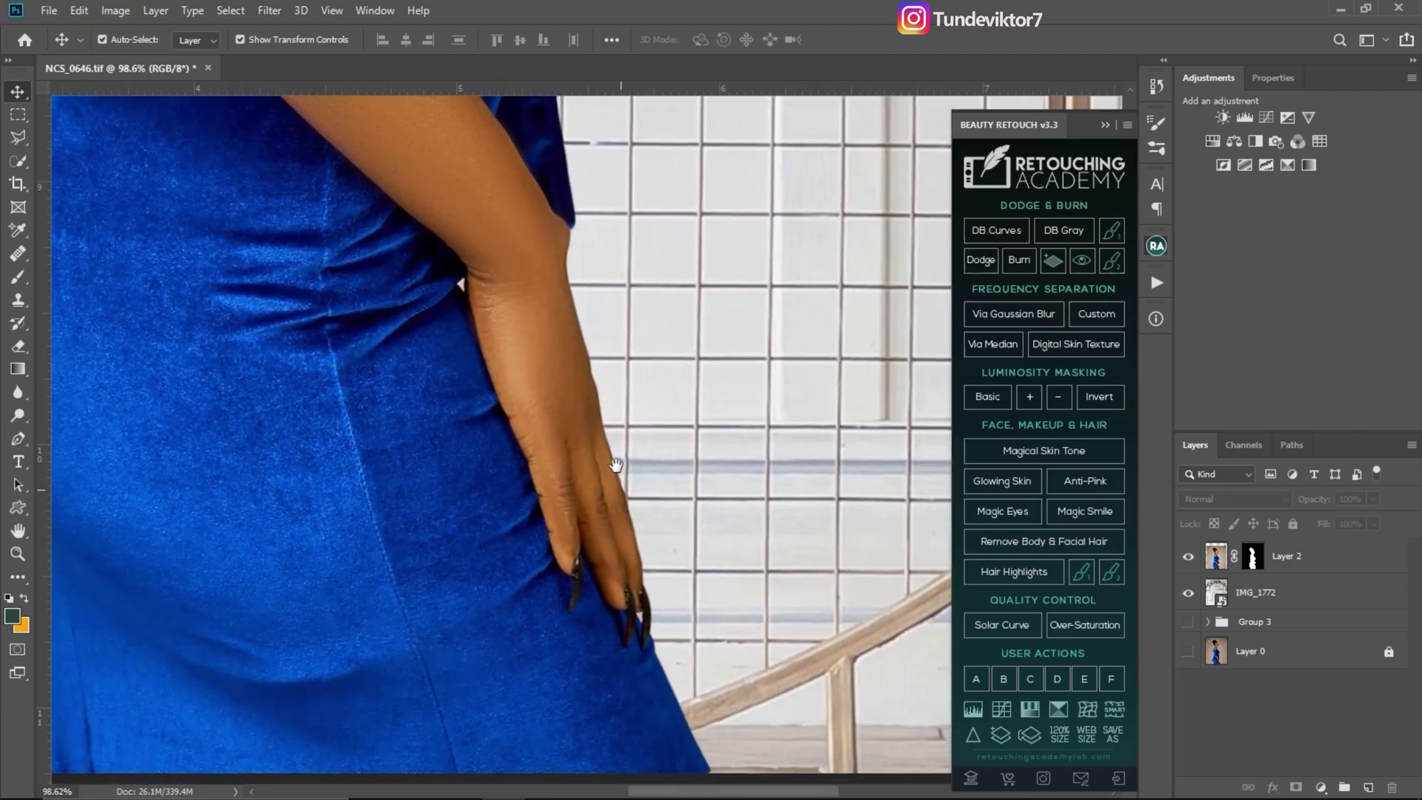
{"action": "left_click_drag", "start_coordinate": [639, 634], "coordinate": [611, 511]}
{"action": "left_click_drag", "start_coordinate": [508, 163], "coordinate": [607, 337]}
{"action": "left_click_drag", "start_coordinate": [629, 153], "coordinate": [610, 368]}
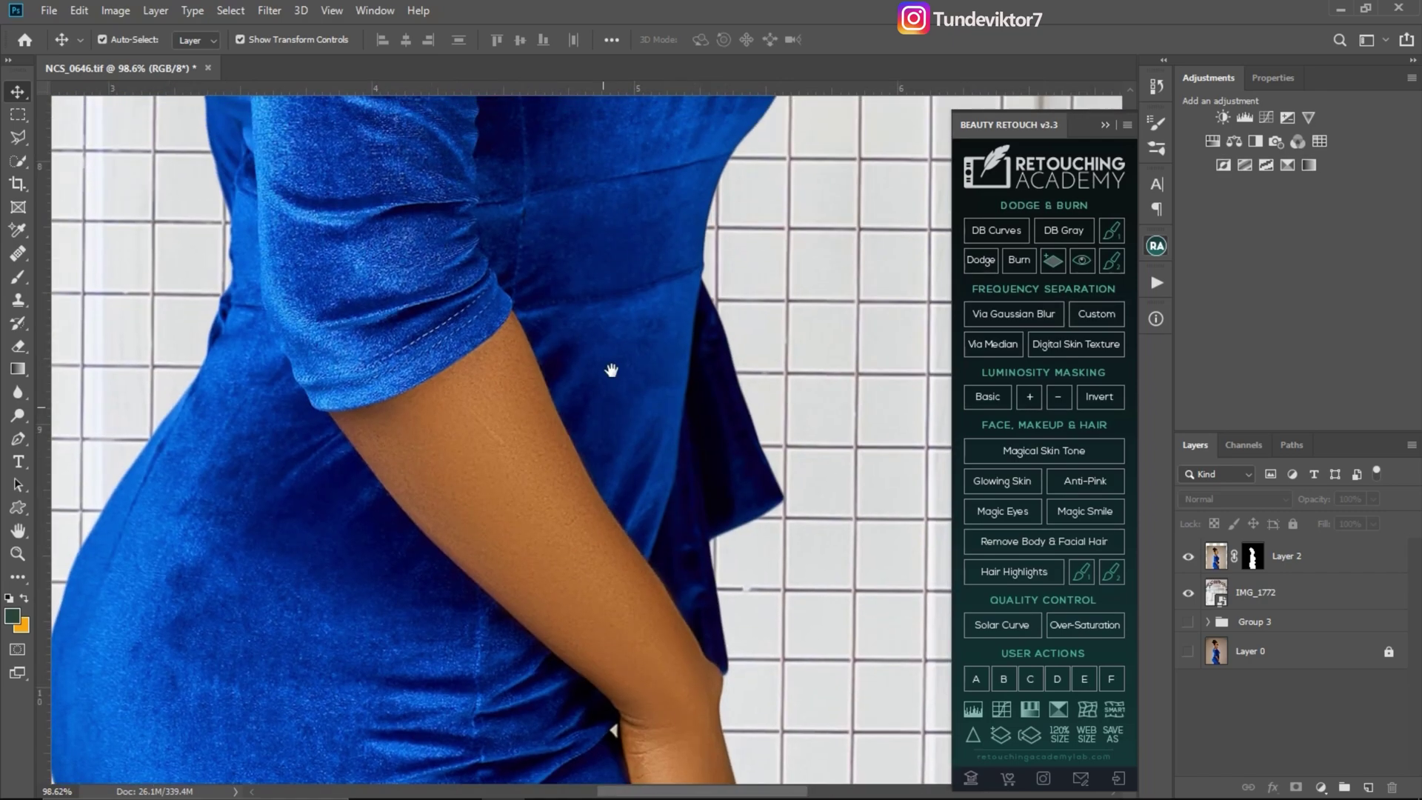
{"action": "left_click_drag", "start_coordinate": [593, 133], "coordinate": [642, 481]}
{"action": "key", "text": "z"}
{"action": "key", "text": "ctrl+0"}
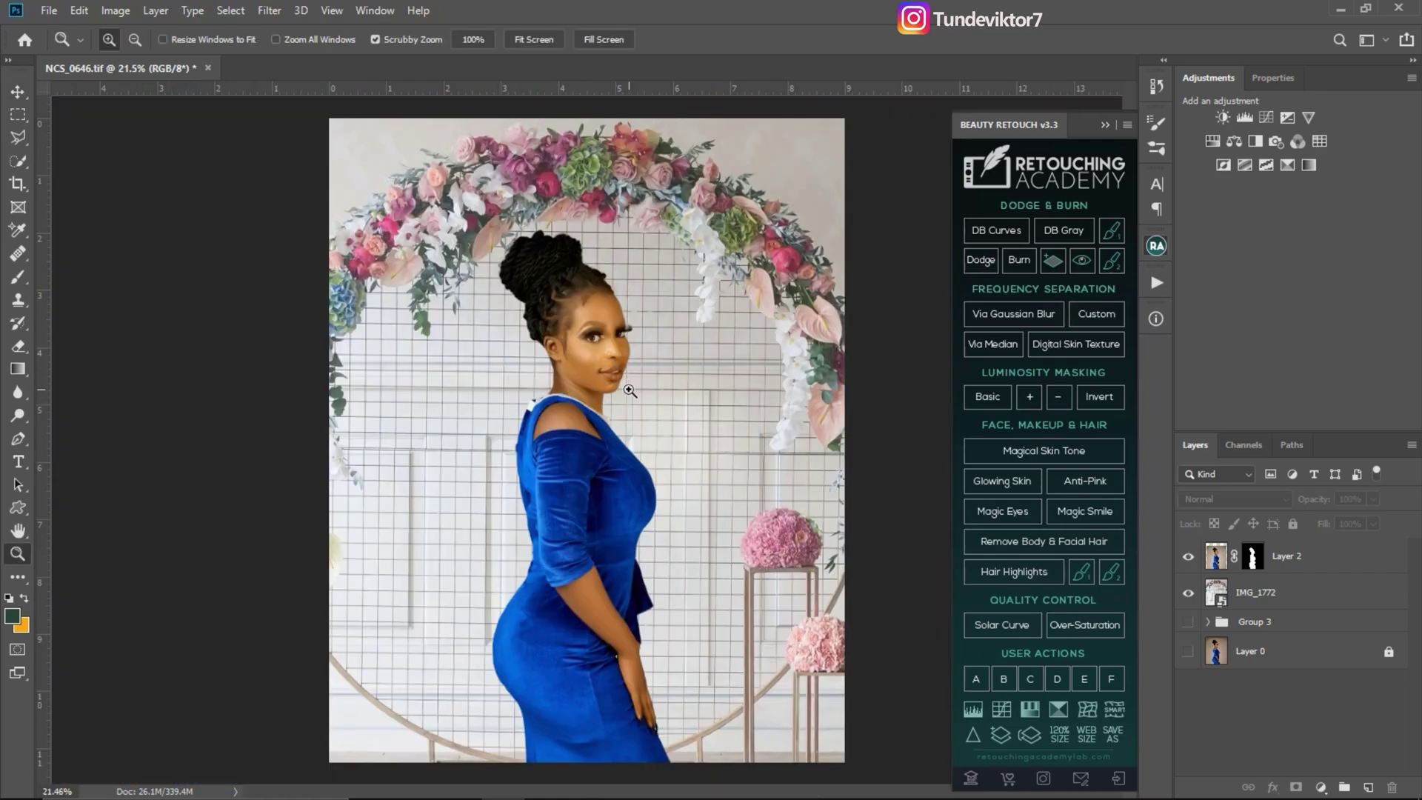
{"action": "mouse_move", "coordinate": [621, 384]}
{"action": "left_mouse_down"}
{"action": "mouse_move", "coordinate": [648, 389]}
{"action": "mouse_move", "coordinate": [631, 403]}
{"action": "left_mouse_up"}
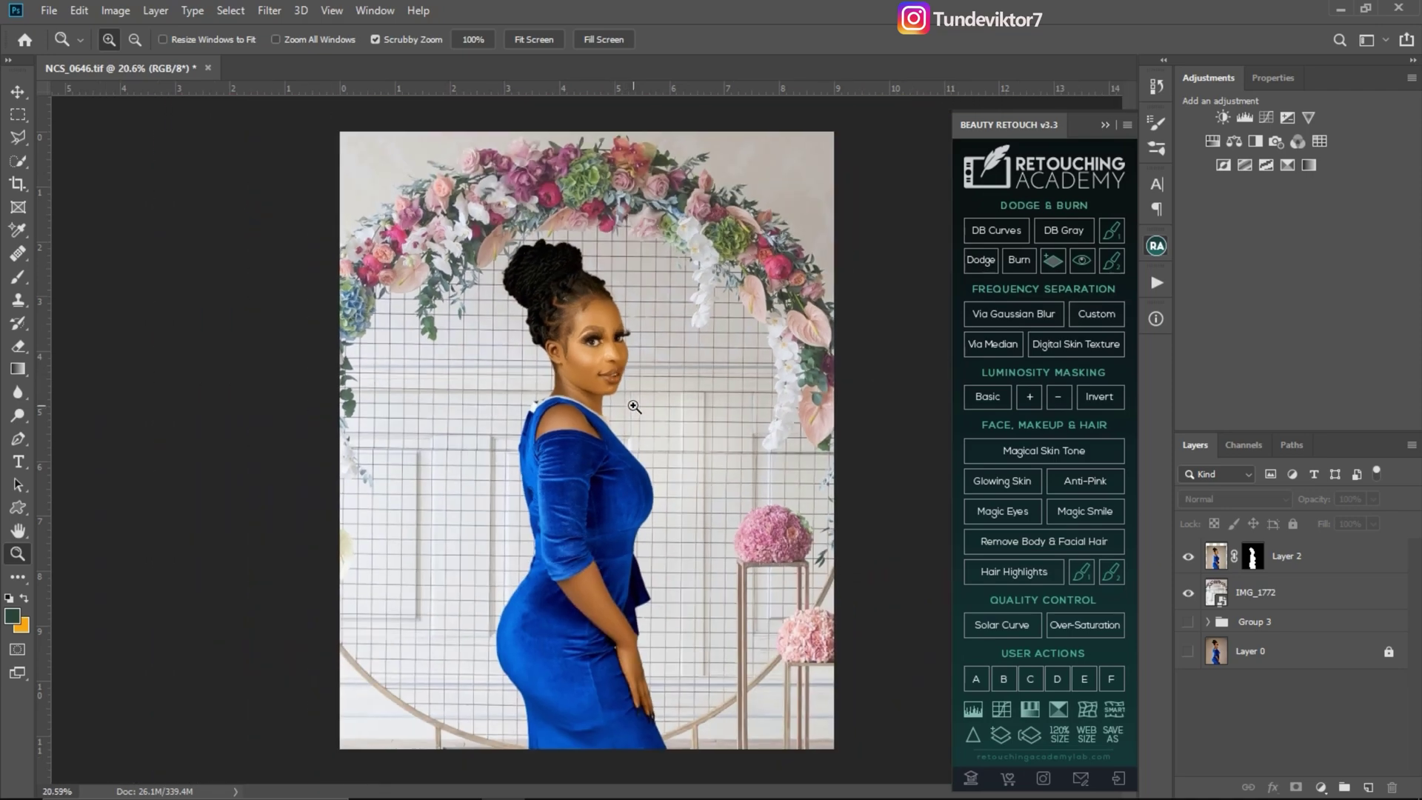